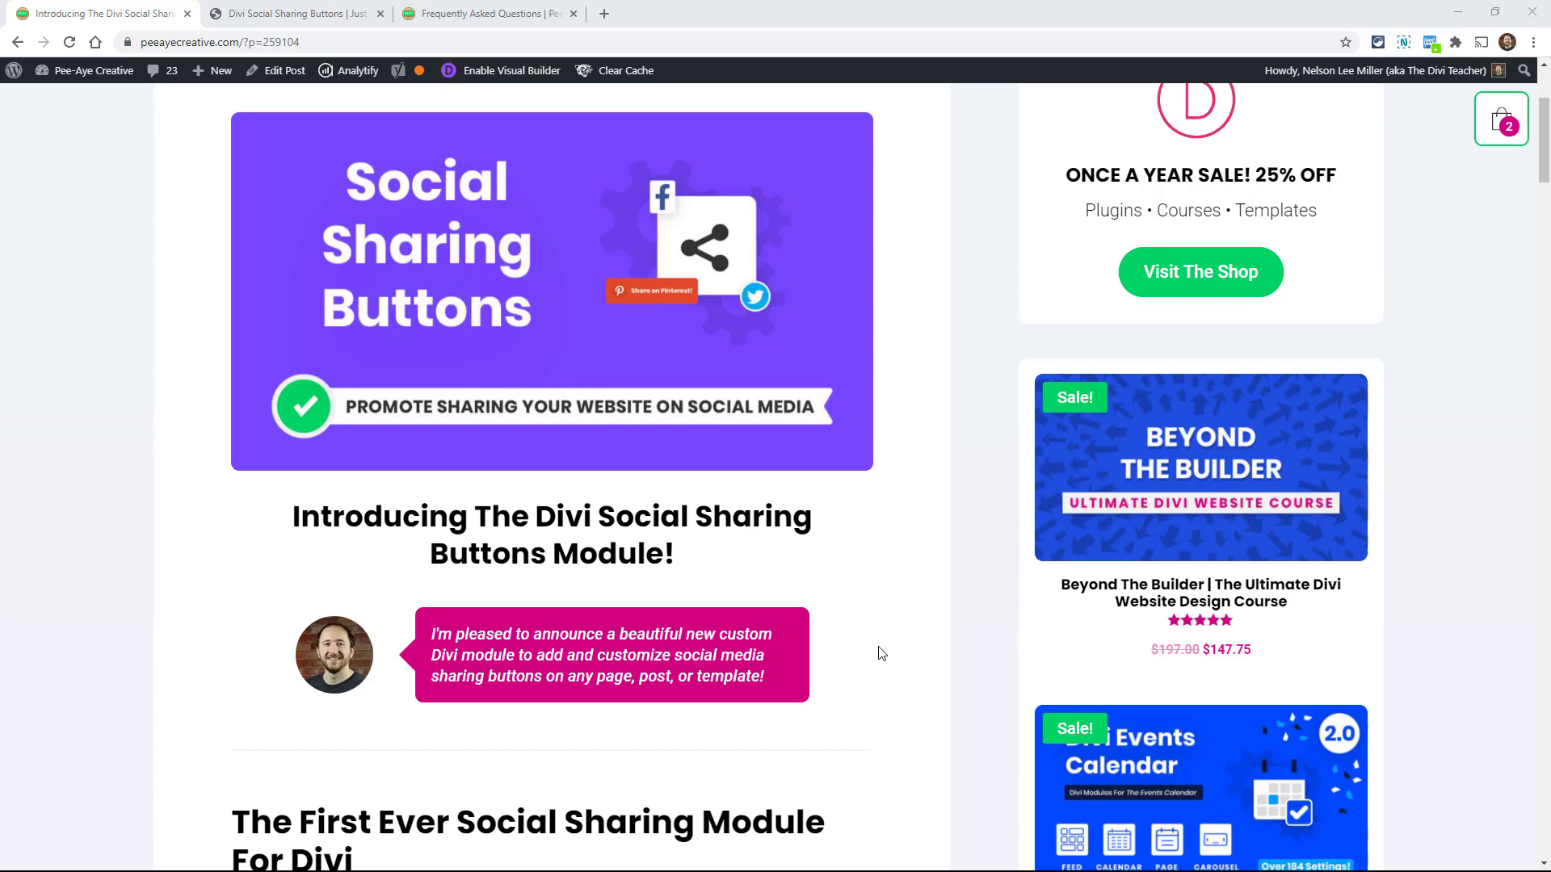
Scroll through the blog post's overview to the Demos section showing the four default layout styles.
{"action": "scroll", "coordinate": [881, 654], "scroll_direction": "down", "scroll_amount": 1}
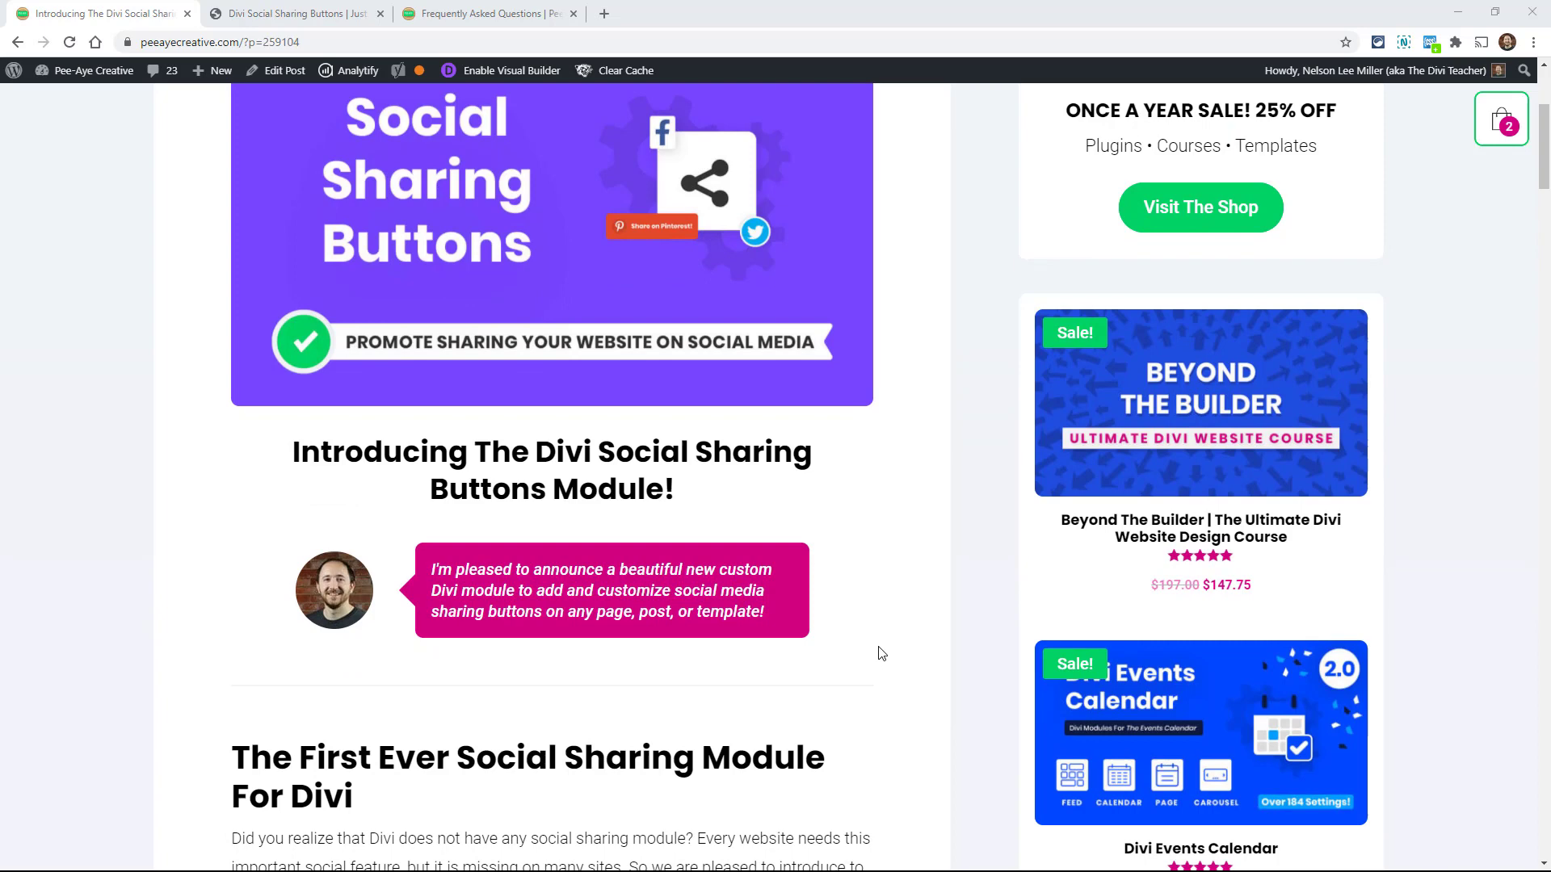
{"action": "scroll", "coordinate": [881, 653], "scroll_direction": "down", "scroll_amount": 1}
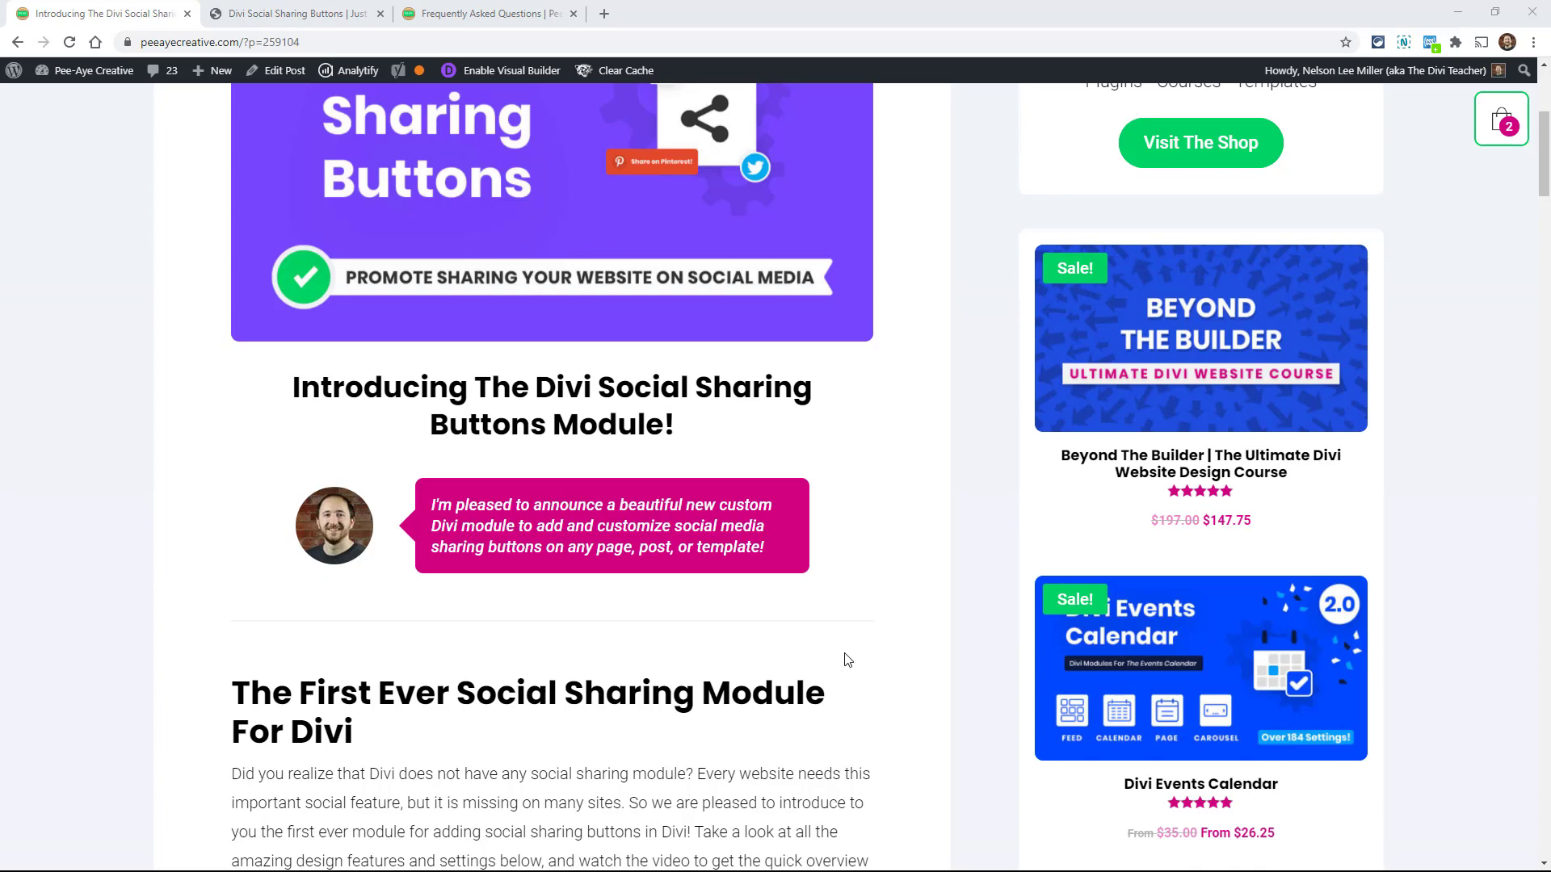
{"action": "scroll", "coordinate": [670, 622], "scroll_direction": "down", "scroll_amount": 2}
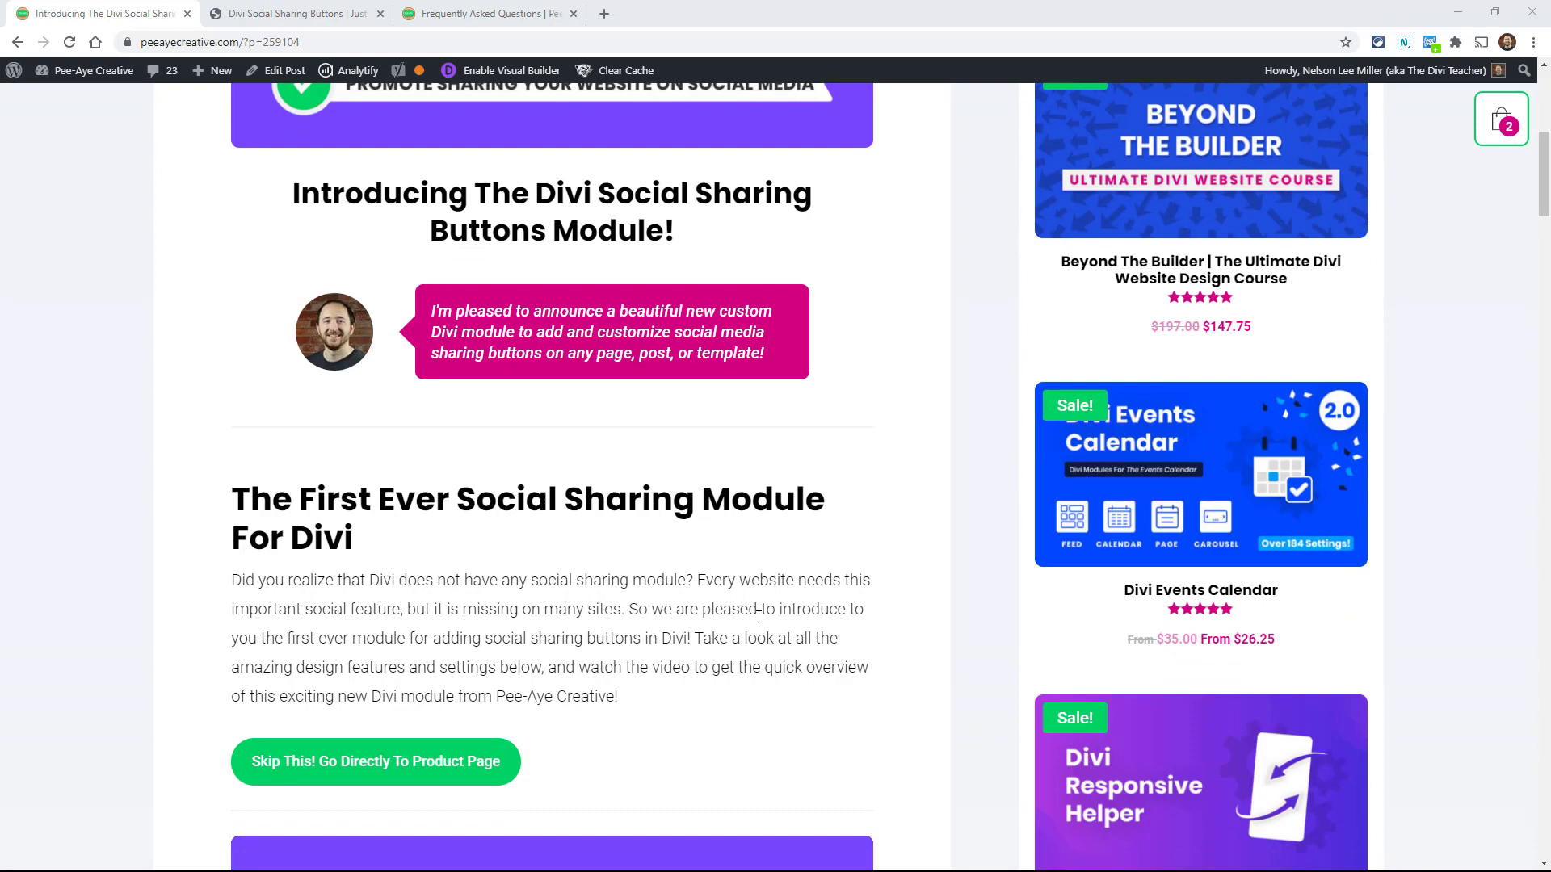
{"action": "scroll", "coordinate": [859, 661], "scroll_direction": "down", "scroll_amount": 6}
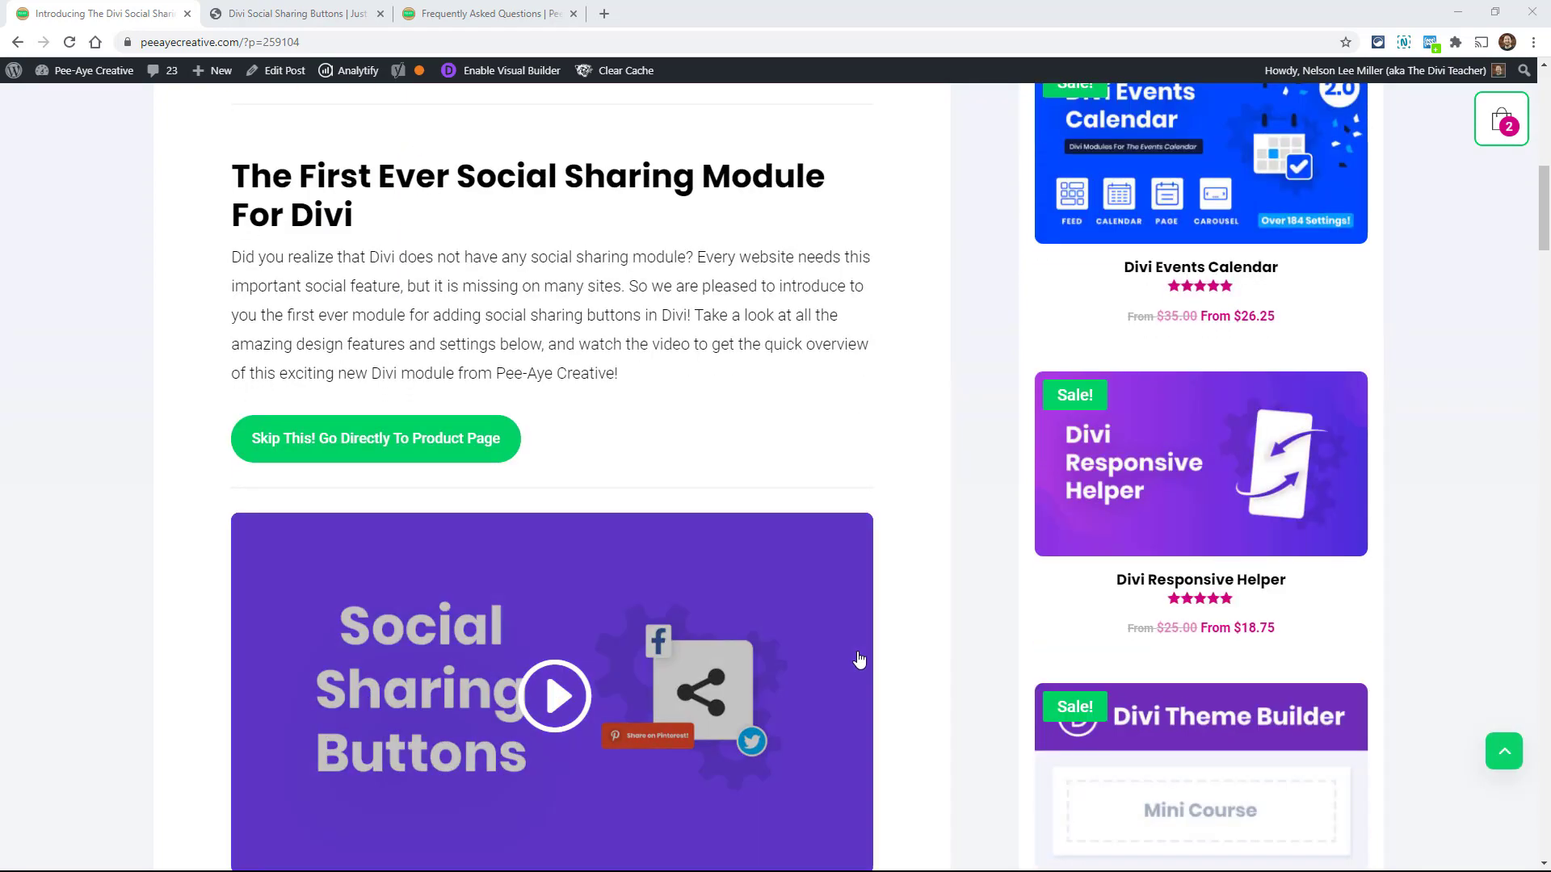
{"action": "scroll", "coordinate": [860, 661], "scroll_direction": "down", "scroll_amount": 4}
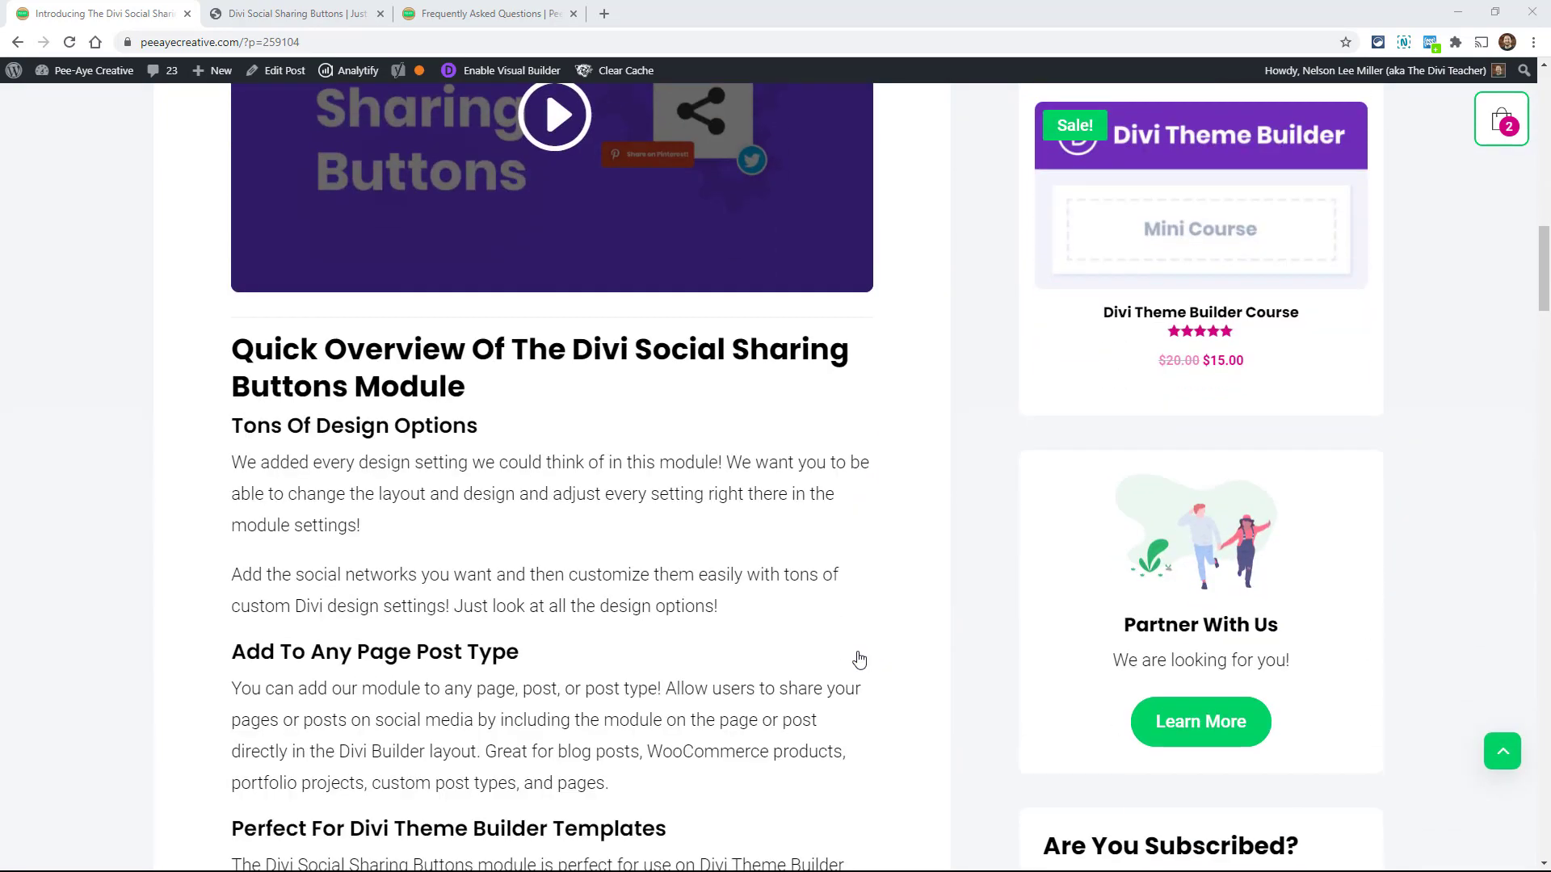
{"action": "scroll", "coordinate": [860, 661], "scroll_direction": "down", "scroll_amount": 1}
{"action": "scroll", "coordinate": [860, 661], "scroll_direction": "down", "scroll_amount": 2}
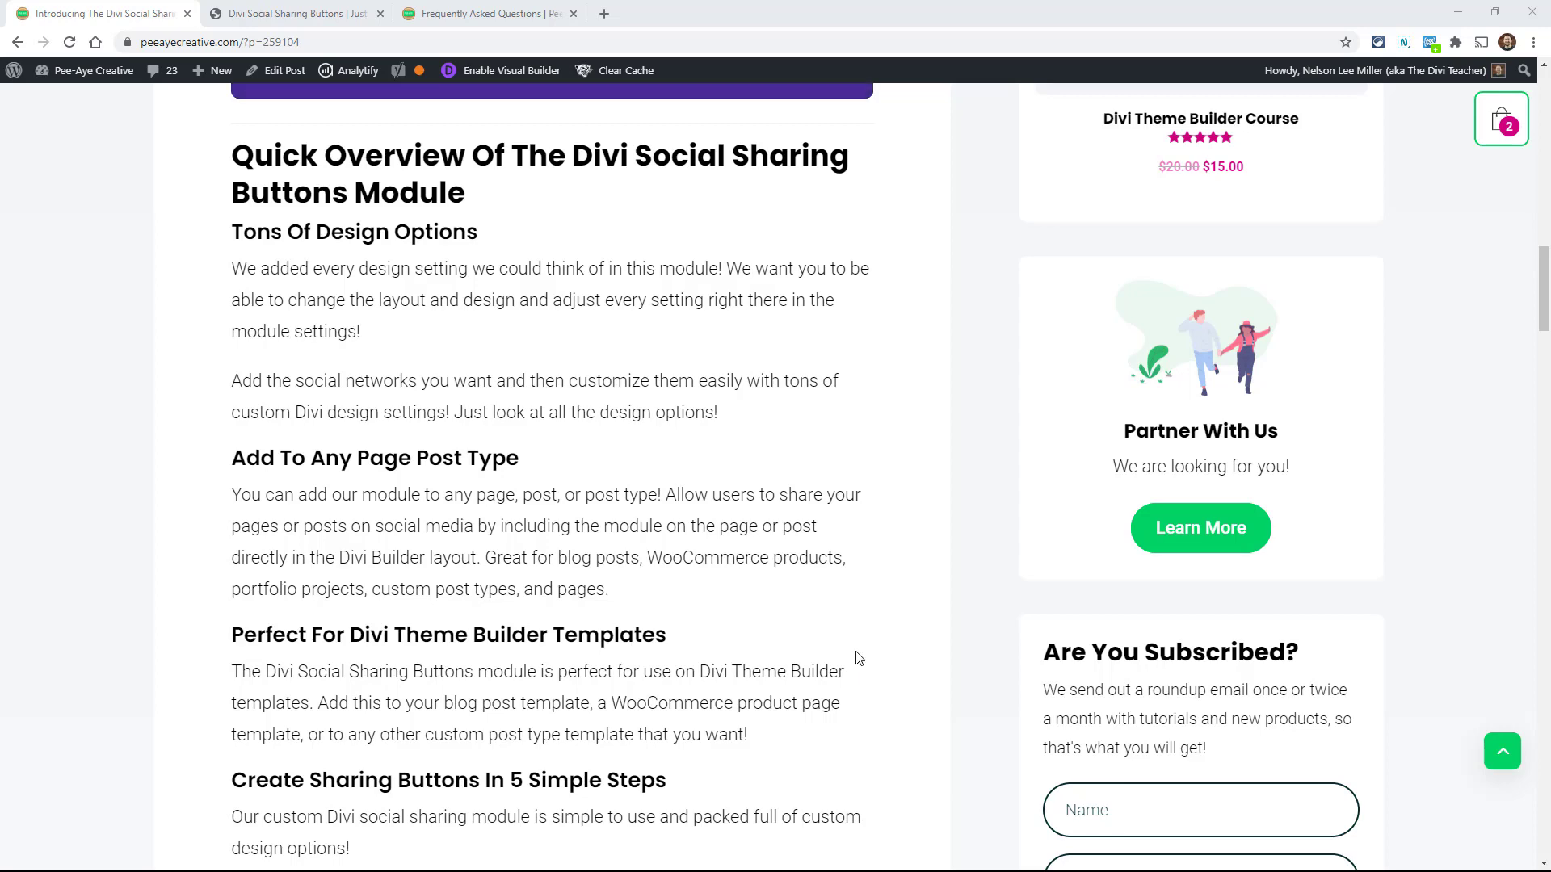
{"action": "scroll", "coordinate": [569, 579], "scroll_direction": "down", "scroll_amount": 5}
{"action": "scroll", "coordinate": [569, 579], "scroll_direction": "down", "scroll_amount": 3}
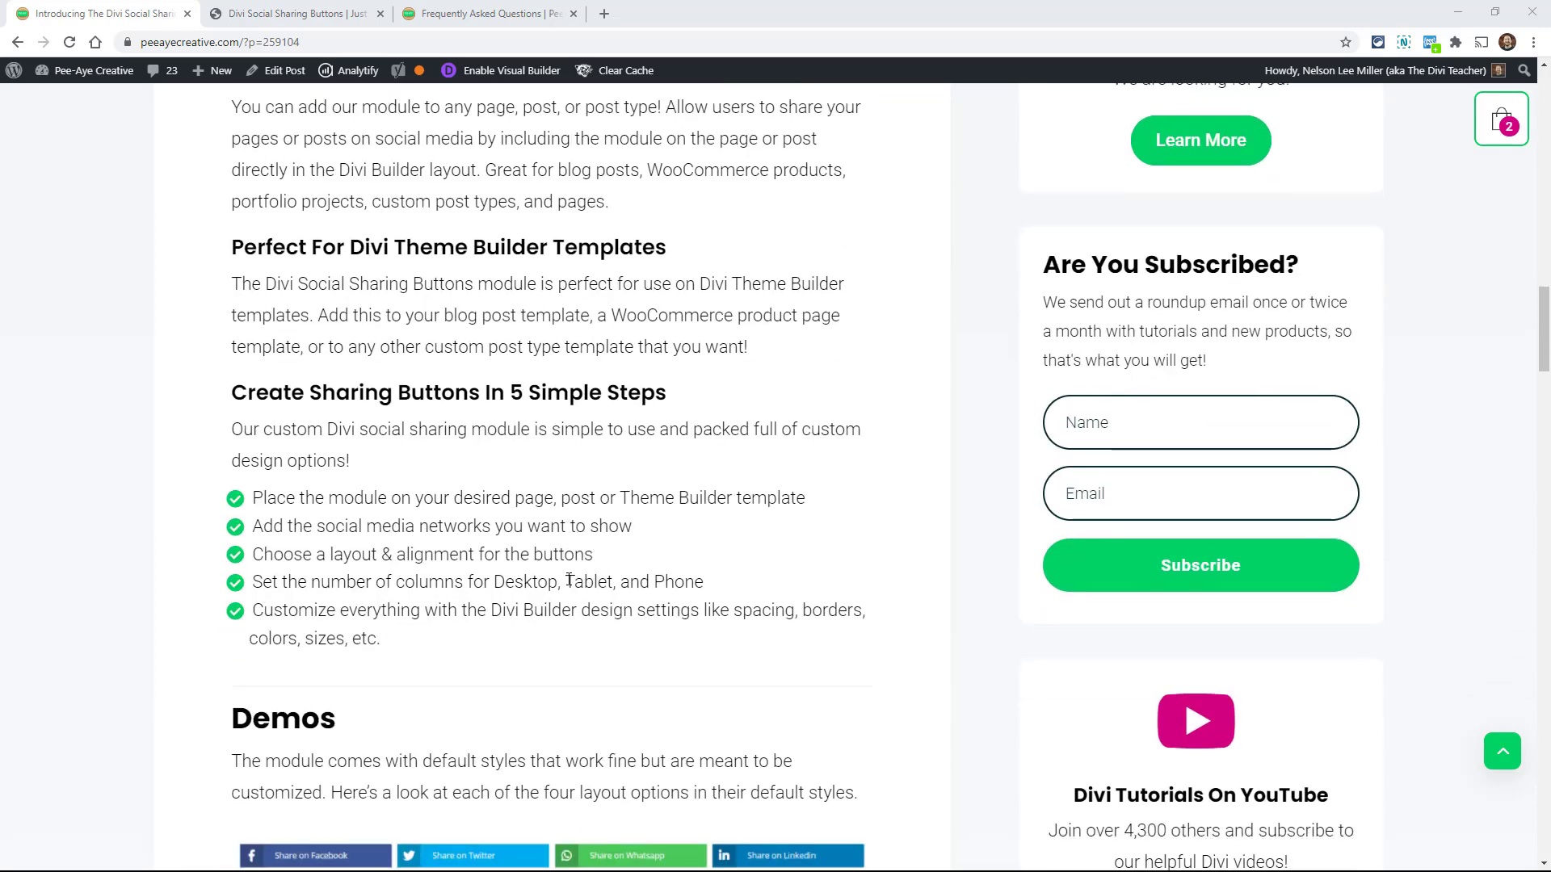
{"action": "scroll", "coordinate": [570, 580], "scroll_direction": "down", "scroll_amount": 2}
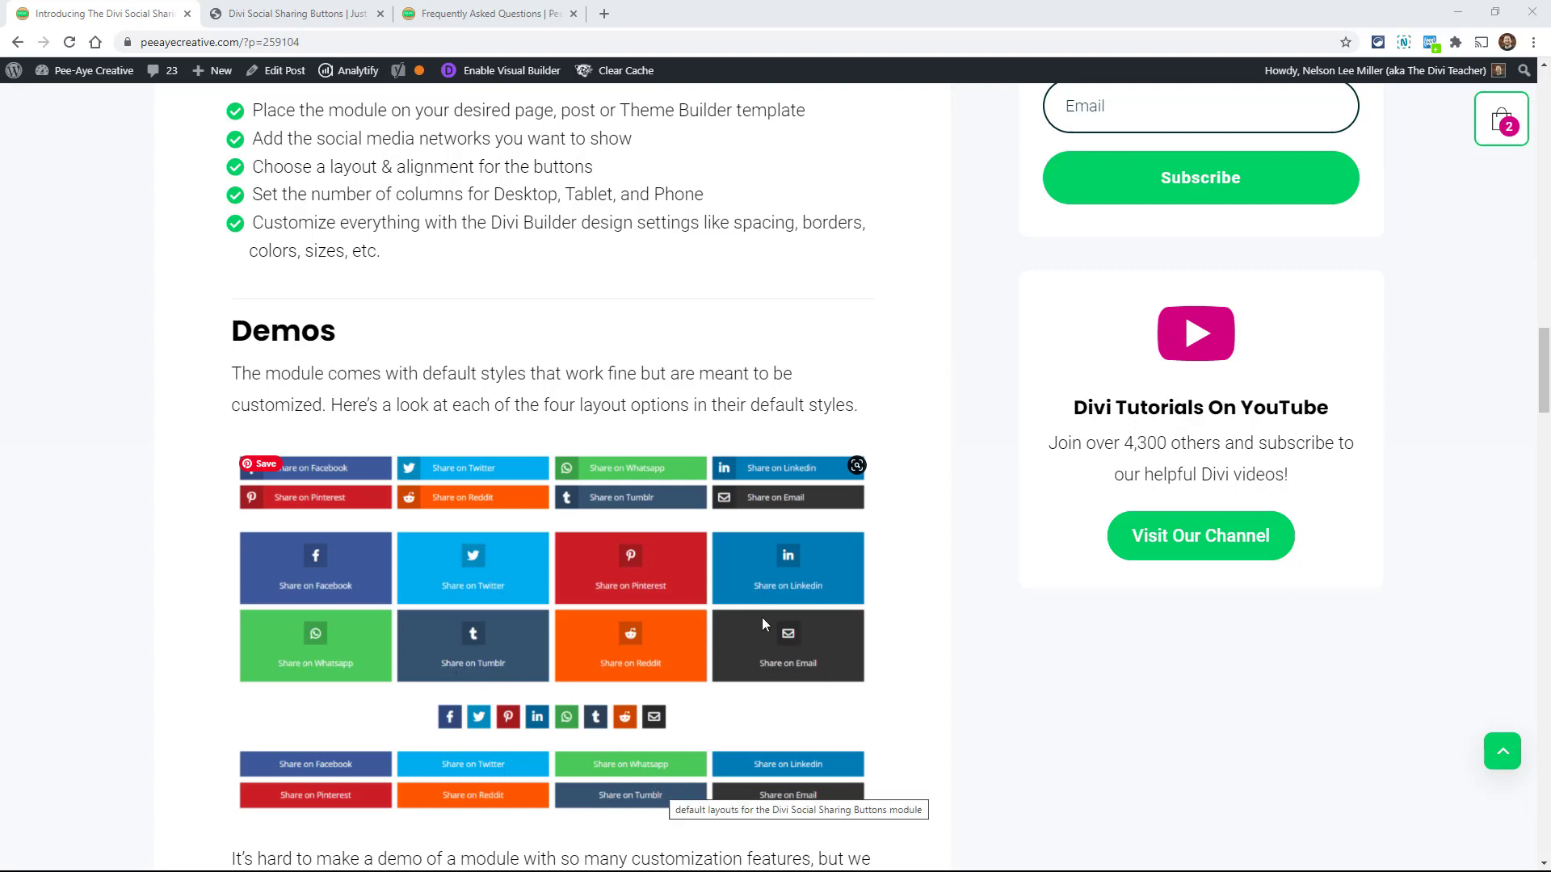
{"action": "scroll", "coordinate": [935, 657], "scroll_direction": "down", "scroll_amount": 3}
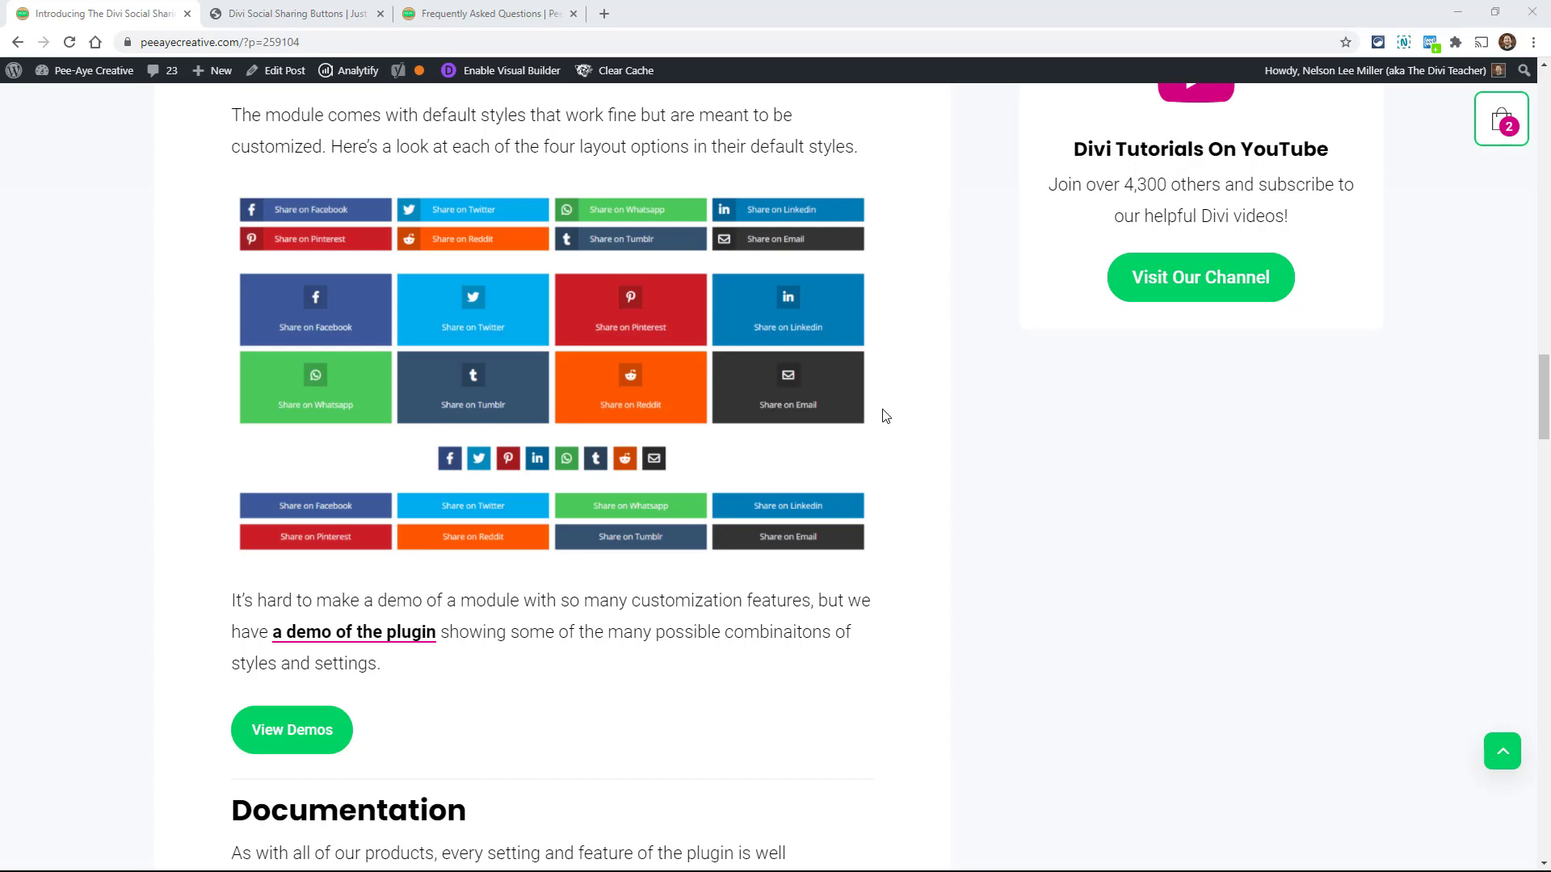
{"action": "left_click", "coordinate": [279, 13]}
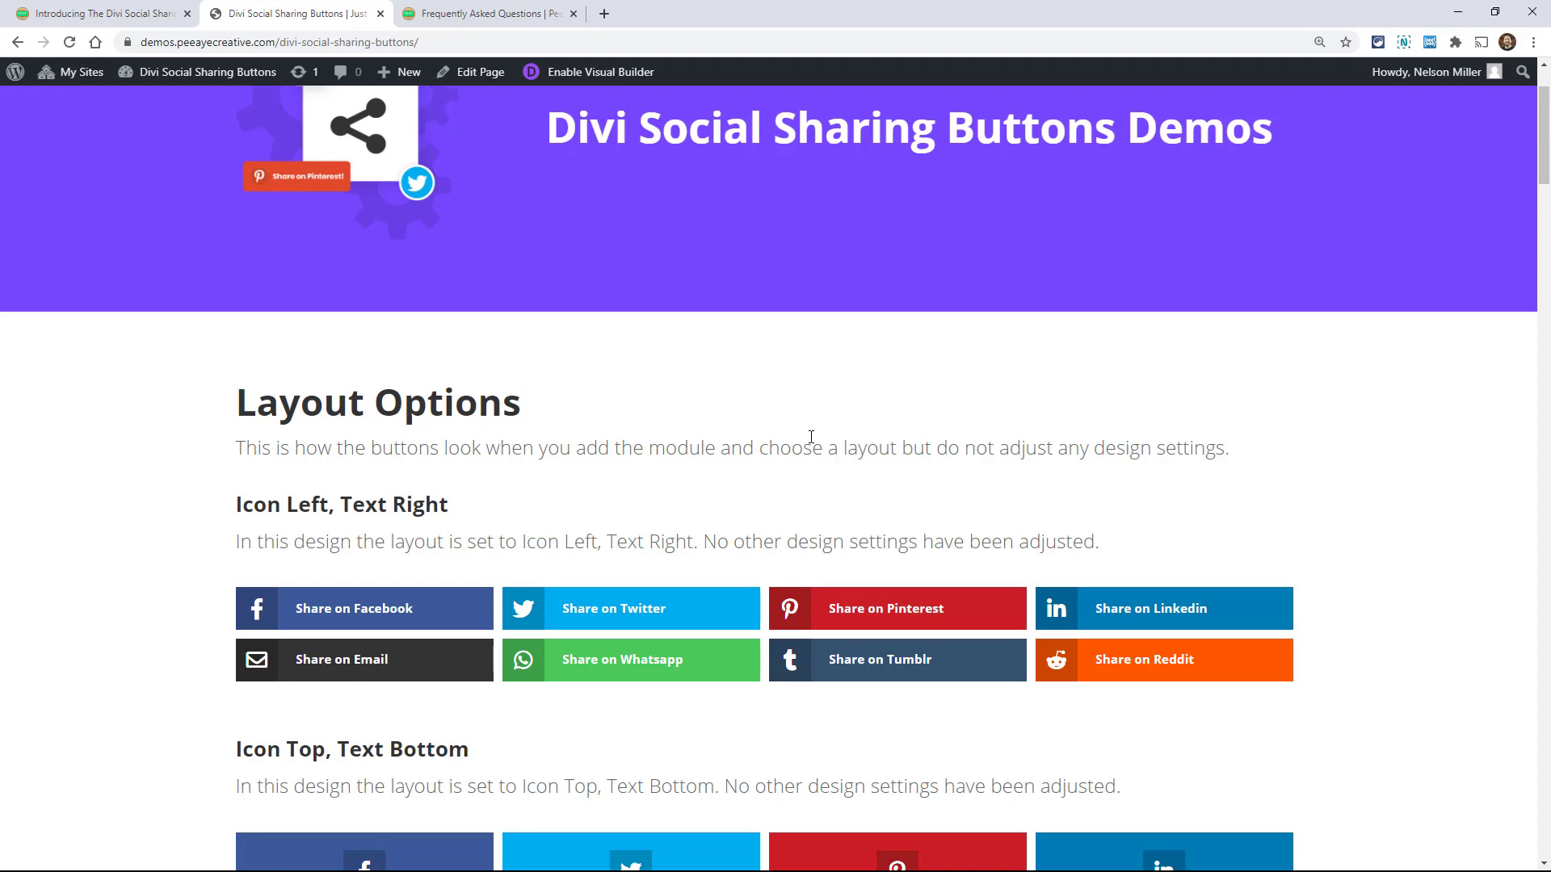
{"action": "scroll", "coordinate": [239, 472], "scroll_direction": "down", "scroll_amount": 3}
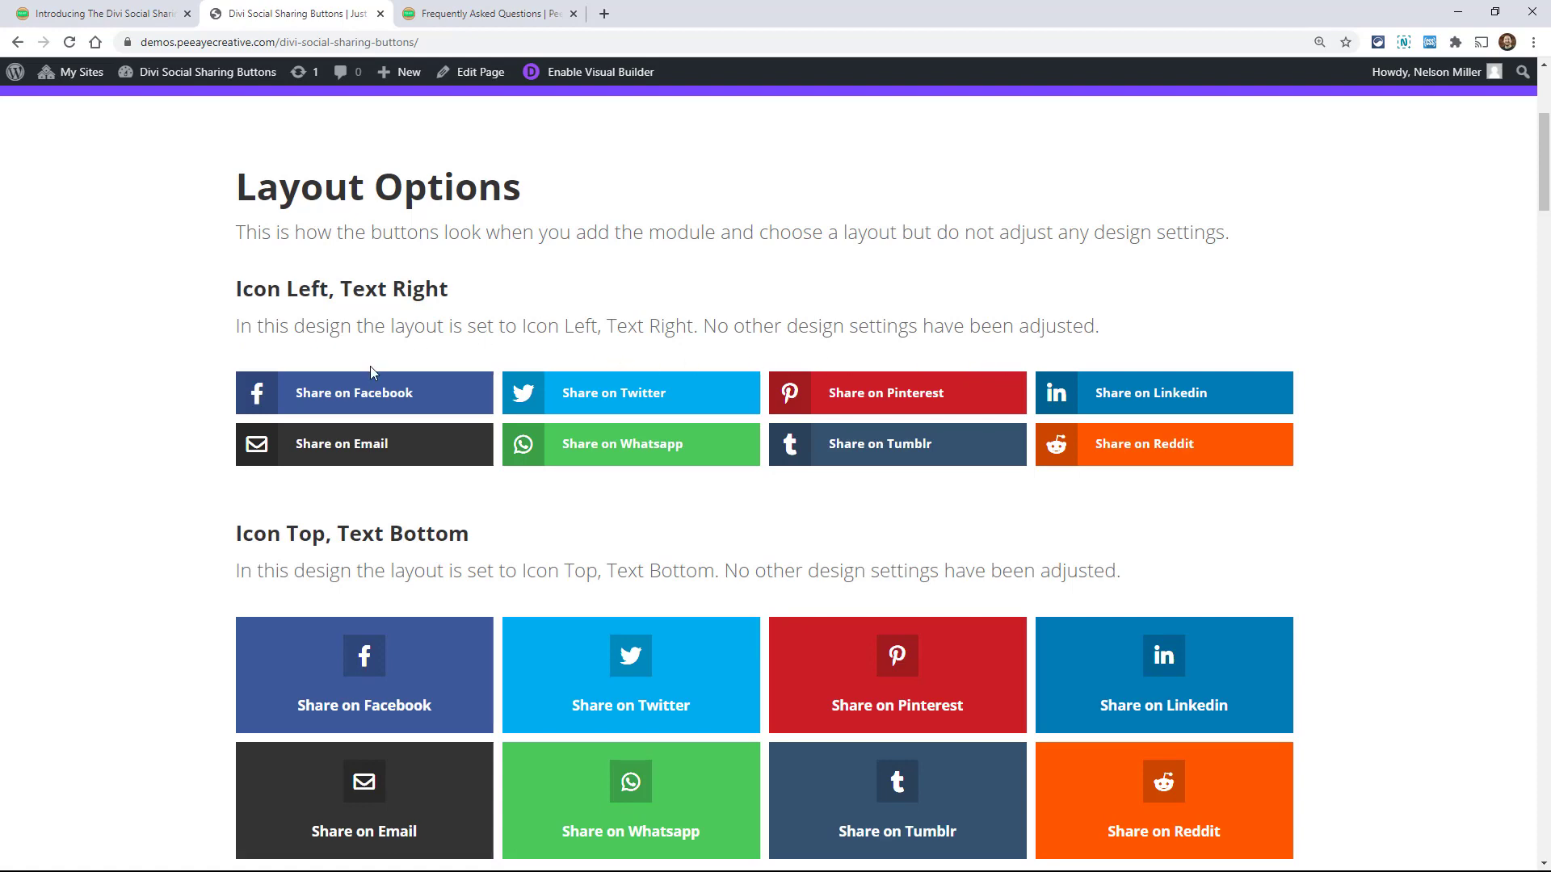
{"action": "scroll", "coordinate": [266, 405], "scroll_direction": "down", "scroll_amount": 2}
{"action": "scroll", "coordinate": [901, 286], "scroll_direction": "down", "scroll_amount": 2}
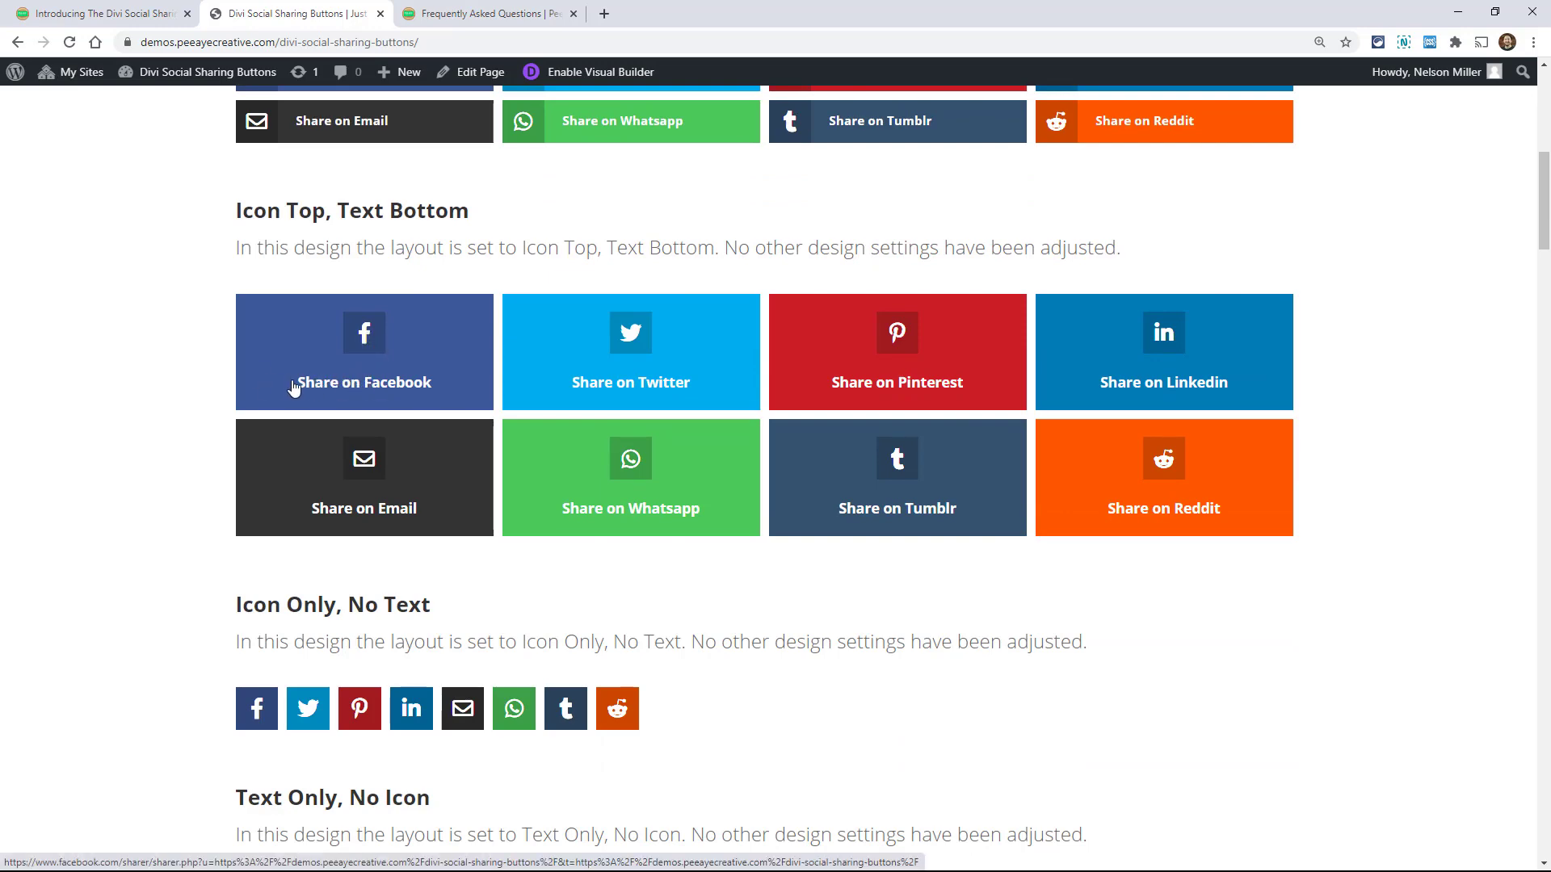
{"action": "scroll", "coordinate": [509, 291], "scroll_direction": "up", "scroll_amount": 3}
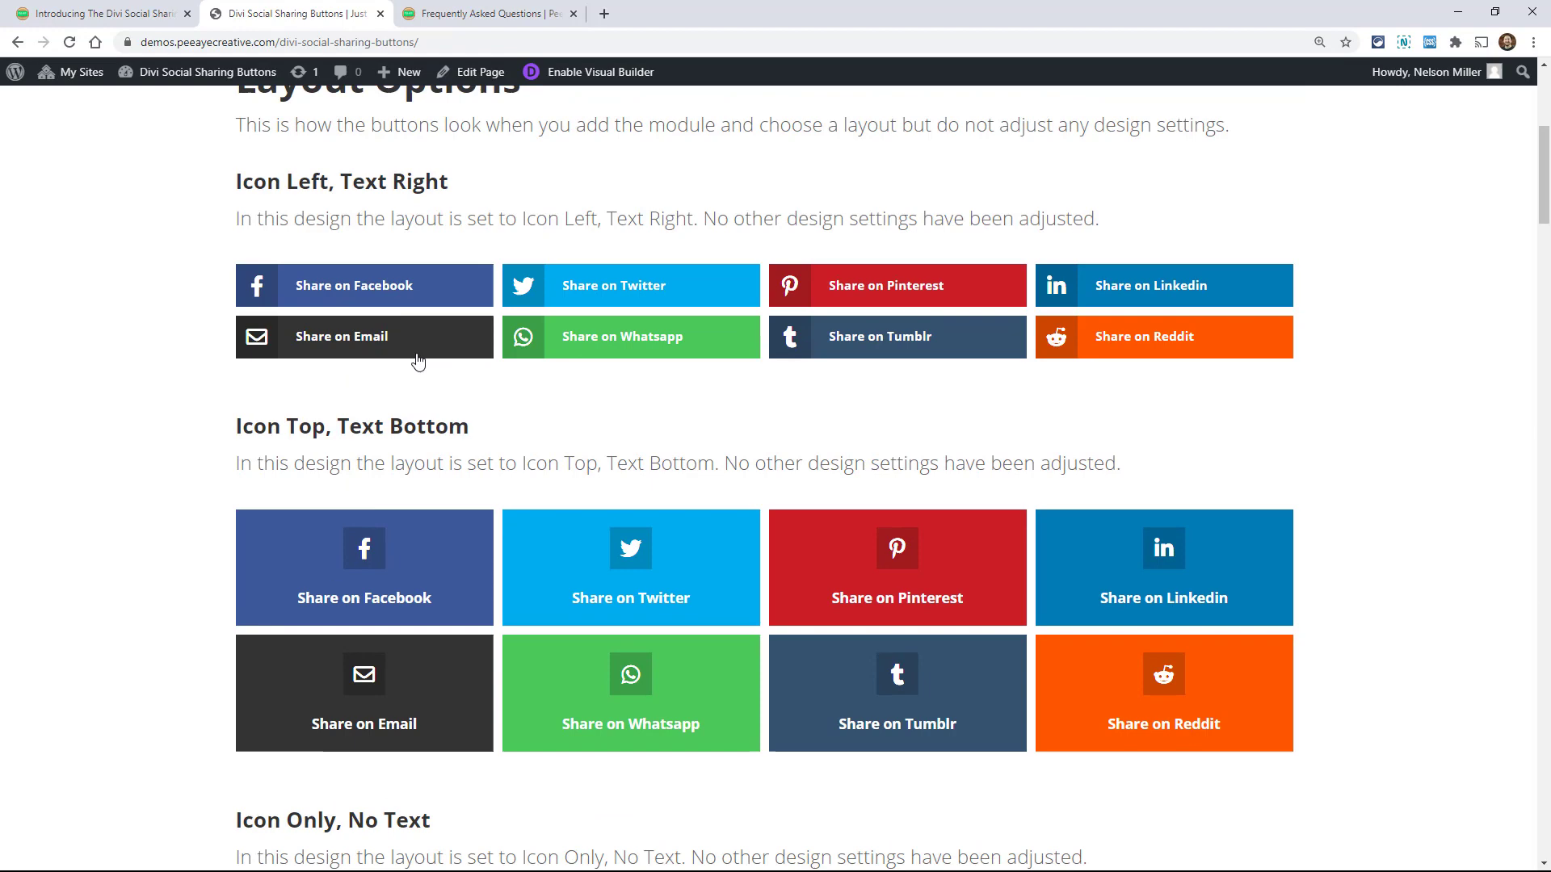
{"action": "scroll", "coordinate": [412, 356], "scroll_direction": "down", "scroll_amount": 6}
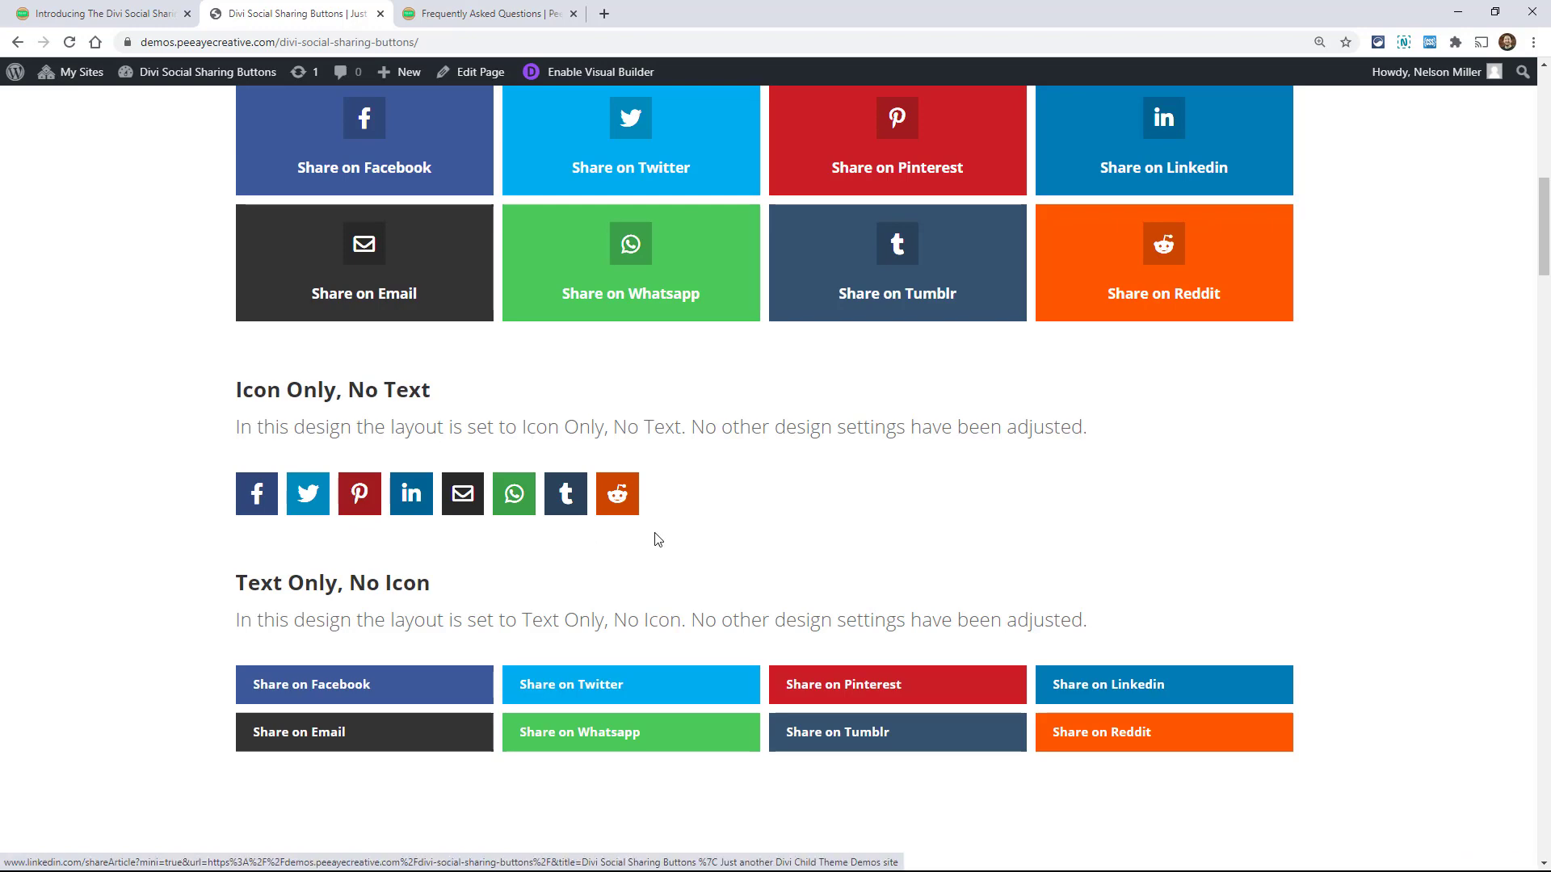
{"action": "scroll", "coordinate": [791, 526], "scroll_direction": "down", "scroll_amount": 3}
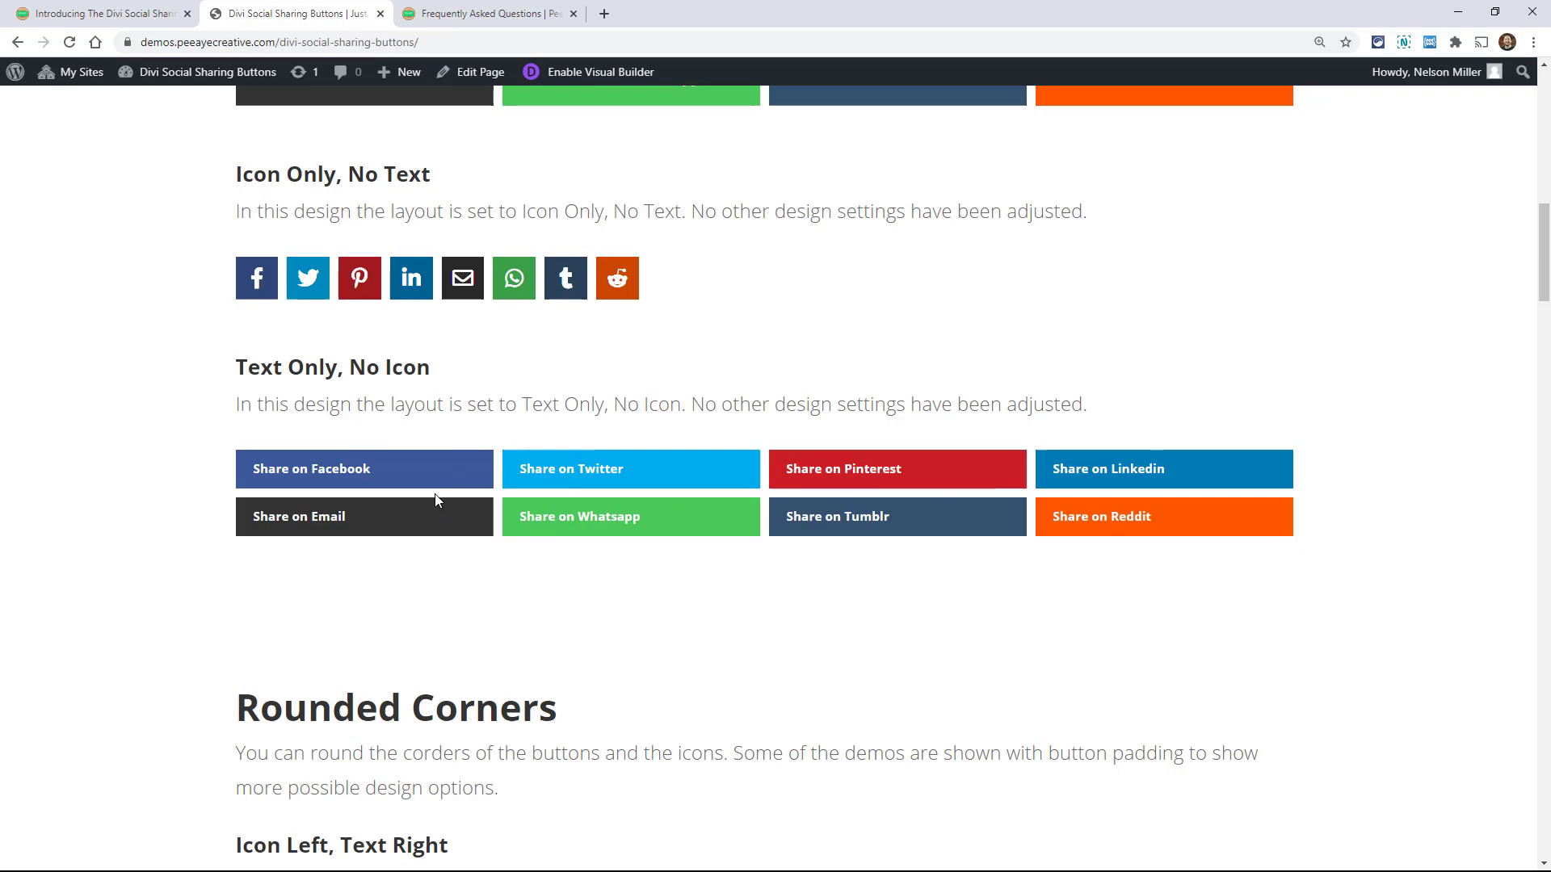
{"action": "scroll", "coordinate": [436, 530], "scroll_direction": "up", "scroll_amount": 3}
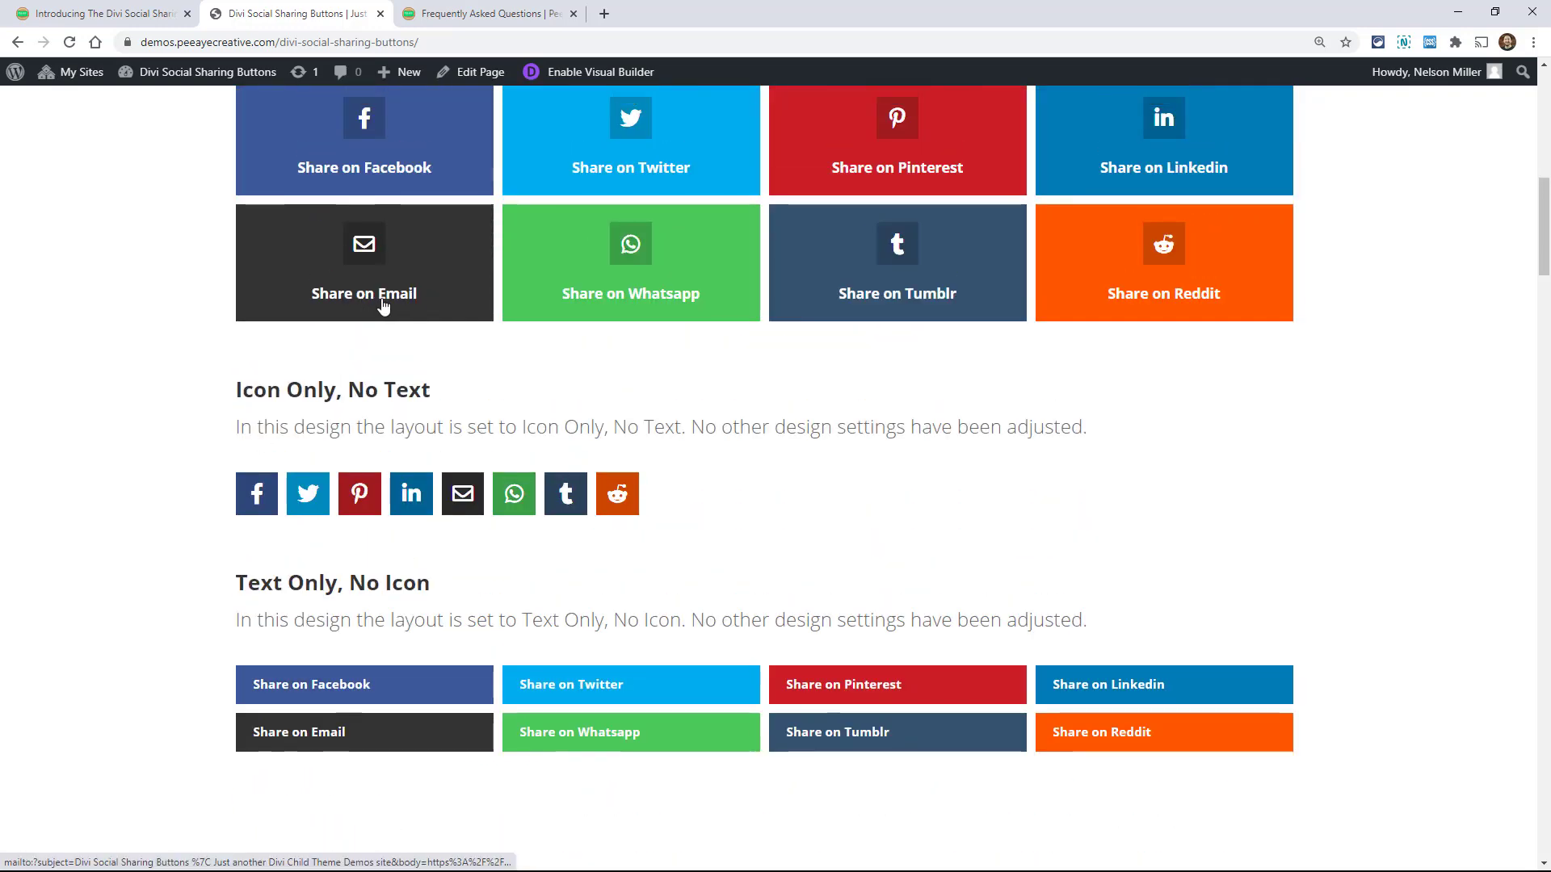
{"action": "scroll", "coordinate": [440, 426], "scroll_direction": "up", "scroll_amount": 6}
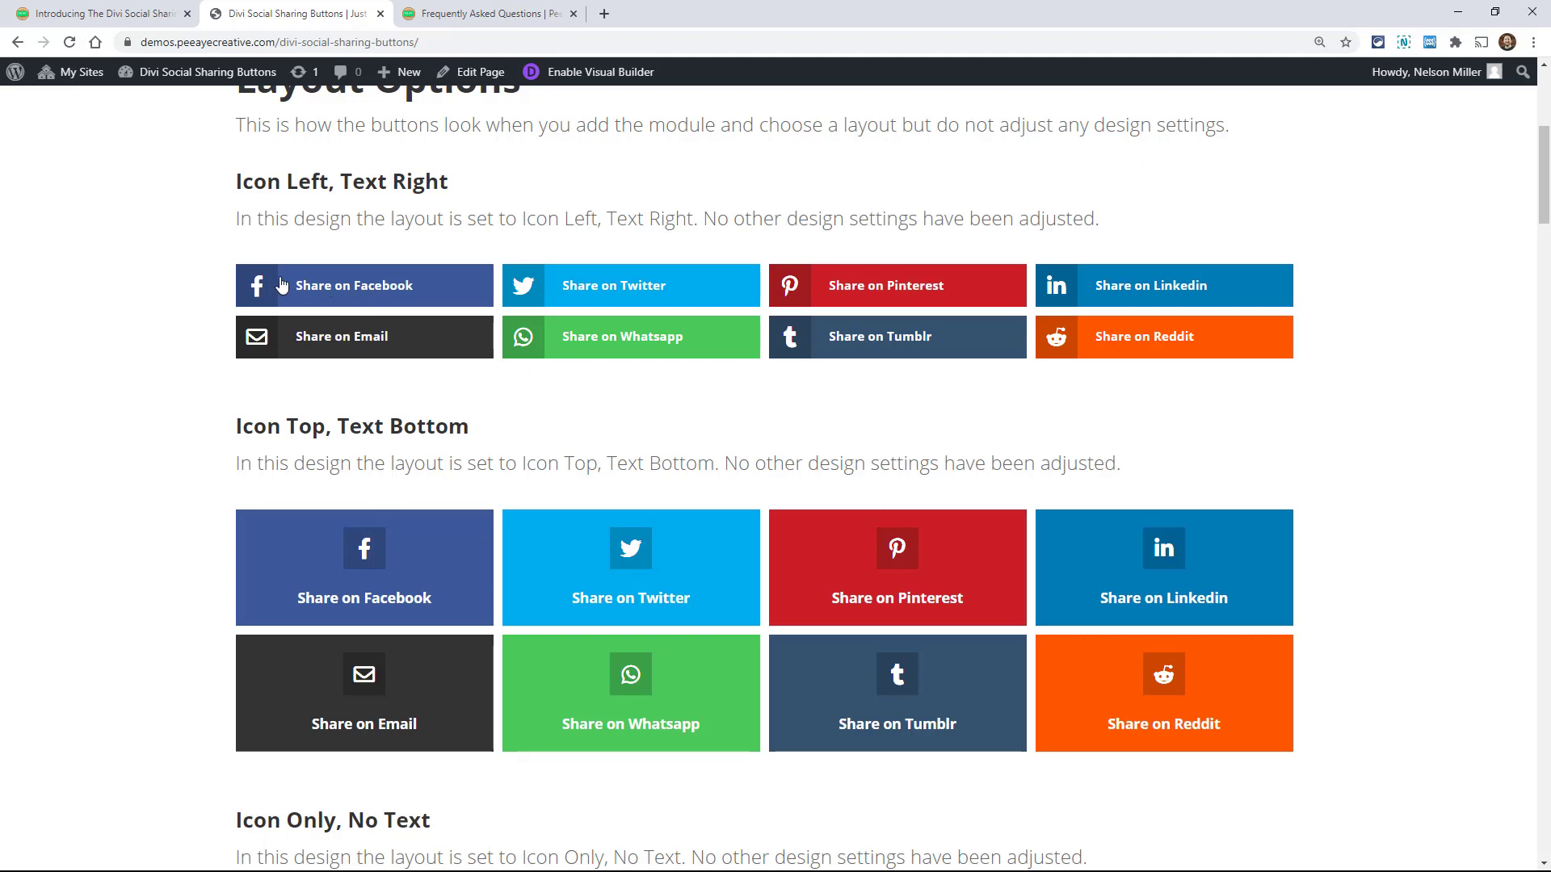
Browse down through the sharing button variants, then return to the Icon Only, No Text examples.
{"action": "scroll", "coordinate": [348, 404], "scroll_direction": "down", "scroll_amount": 8}
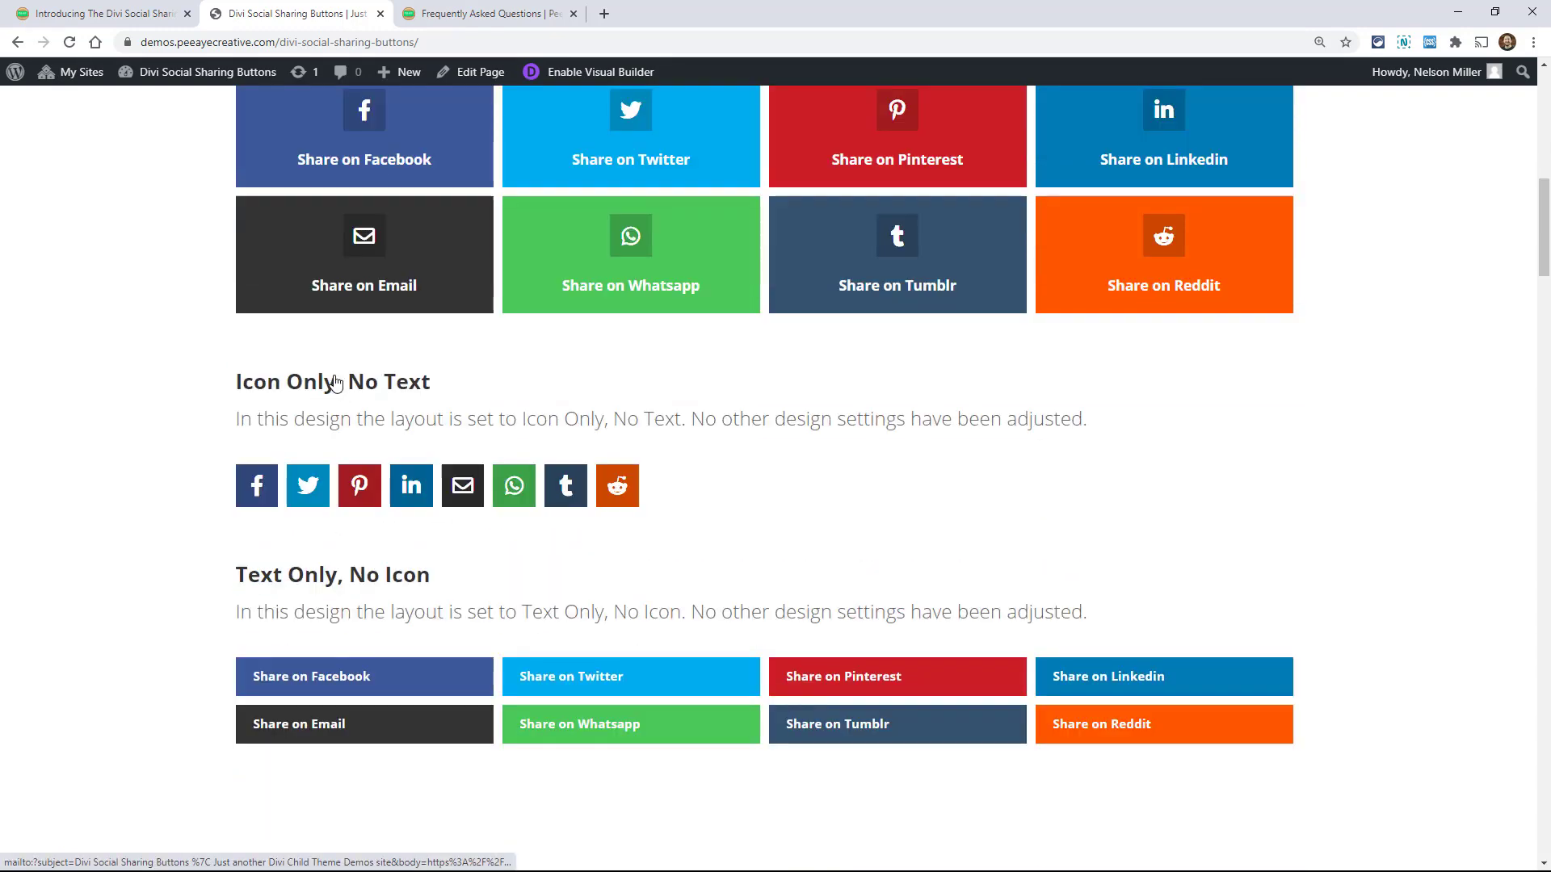
{"action": "scroll", "coordinate": [530, 353], "scroll_direction": "down", "scroll_amount": 7}
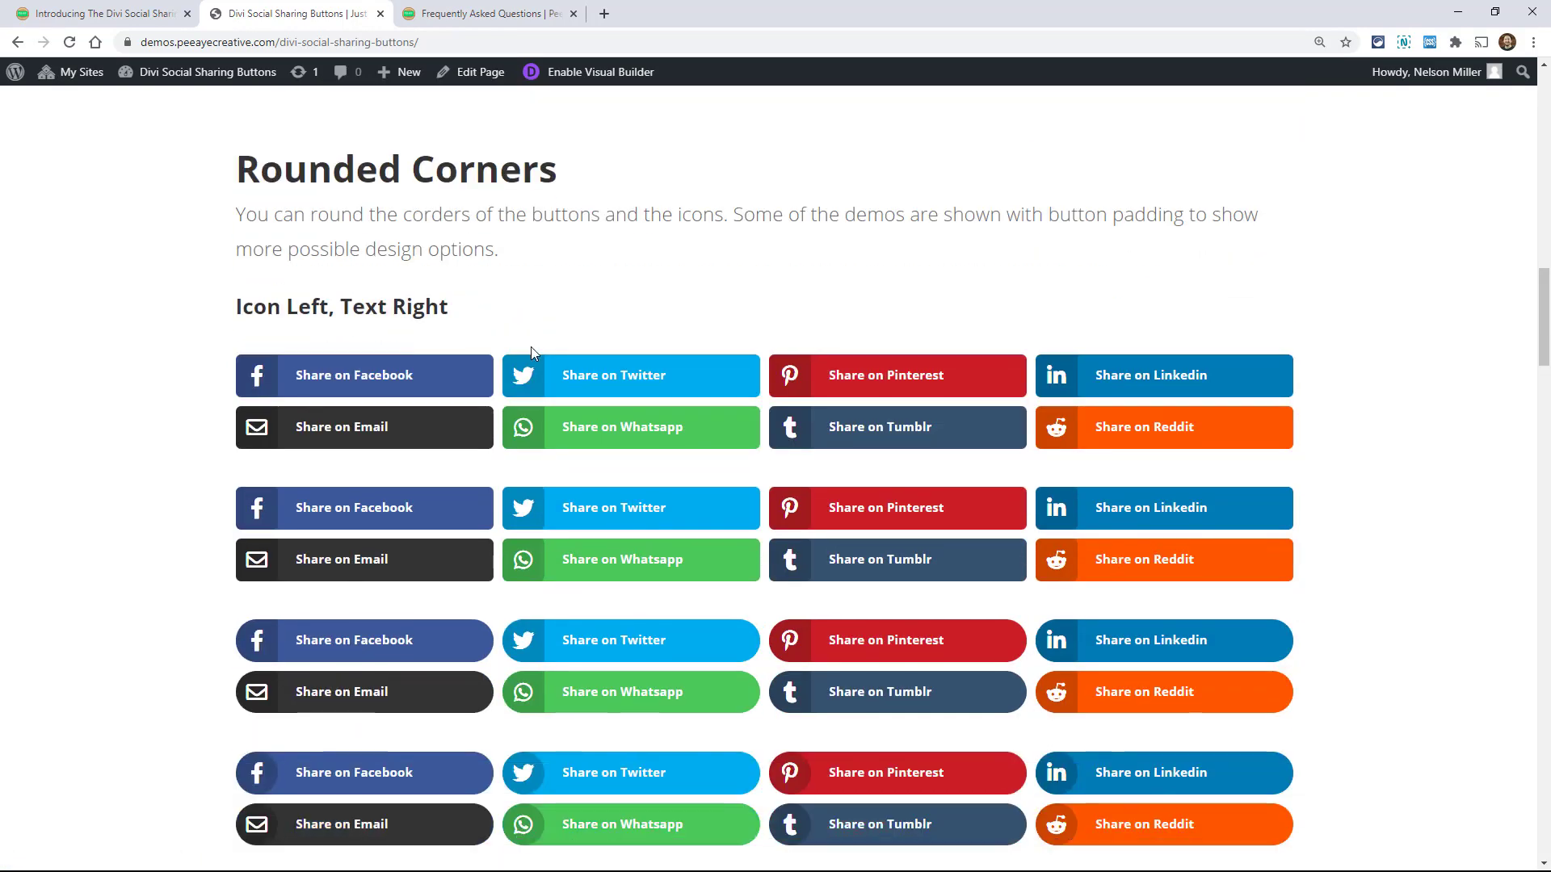
{"action": "scroll", "coordinate": [531, 346], "scroll_direction": "down", "scroll_amount": 1}
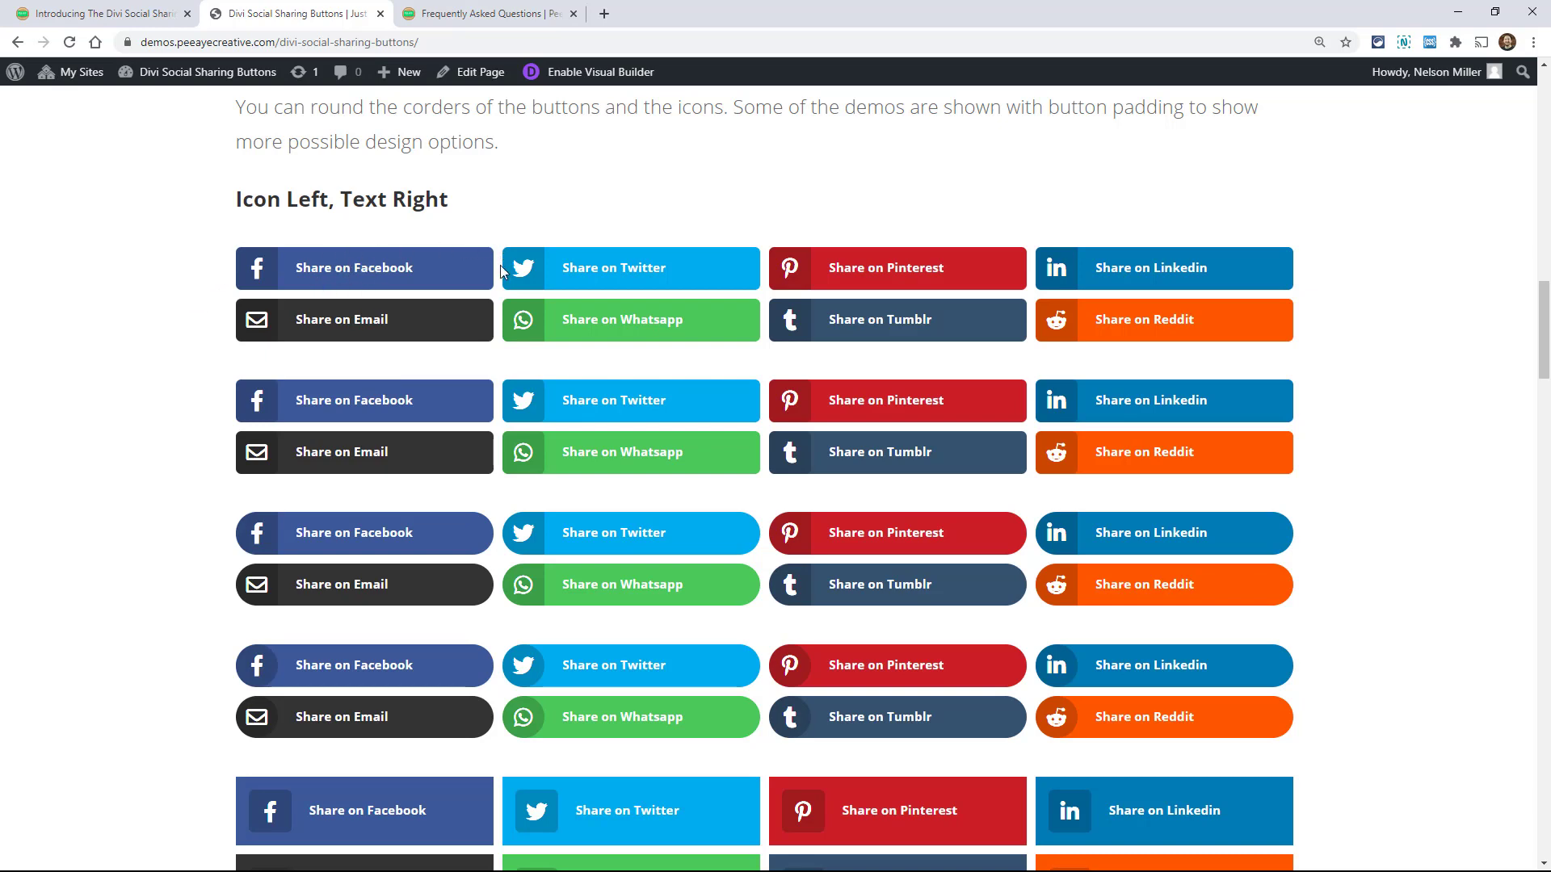
{"action": "scroll", "coordinate": [182, 334], "scroll_direction": "down", "scroll_amount": 4}
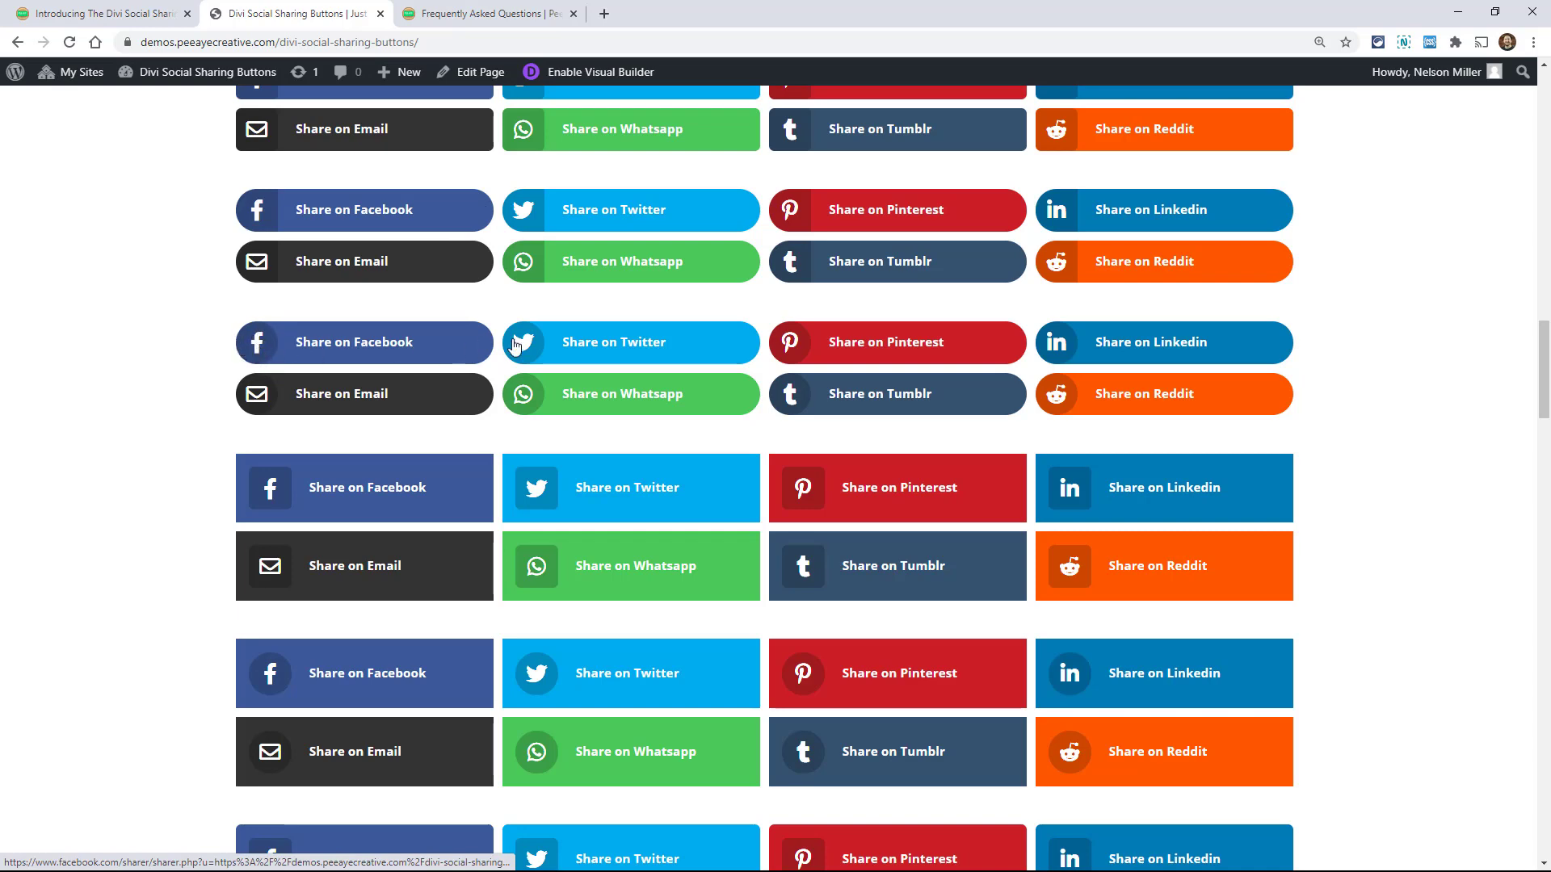
{"action": "scroll", "coordinate": [521, 348], "scroll_direction": "down", "scroll_amount": 3}
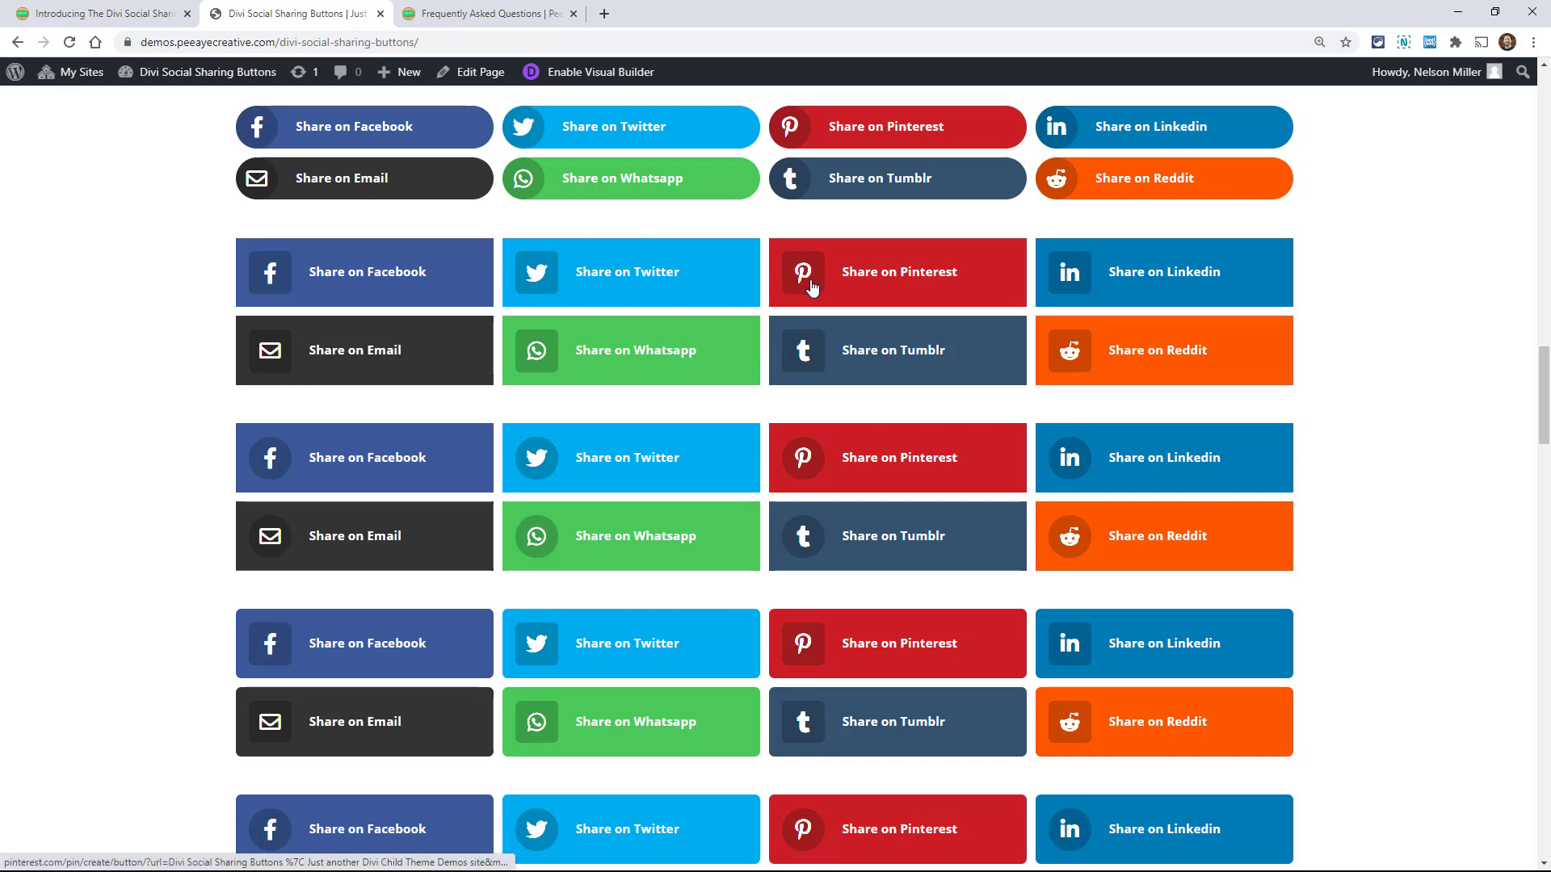
{"action": "scroll", "coordinate": [812, 286], "scroll_direction": "down", "scroll_amount": 3}
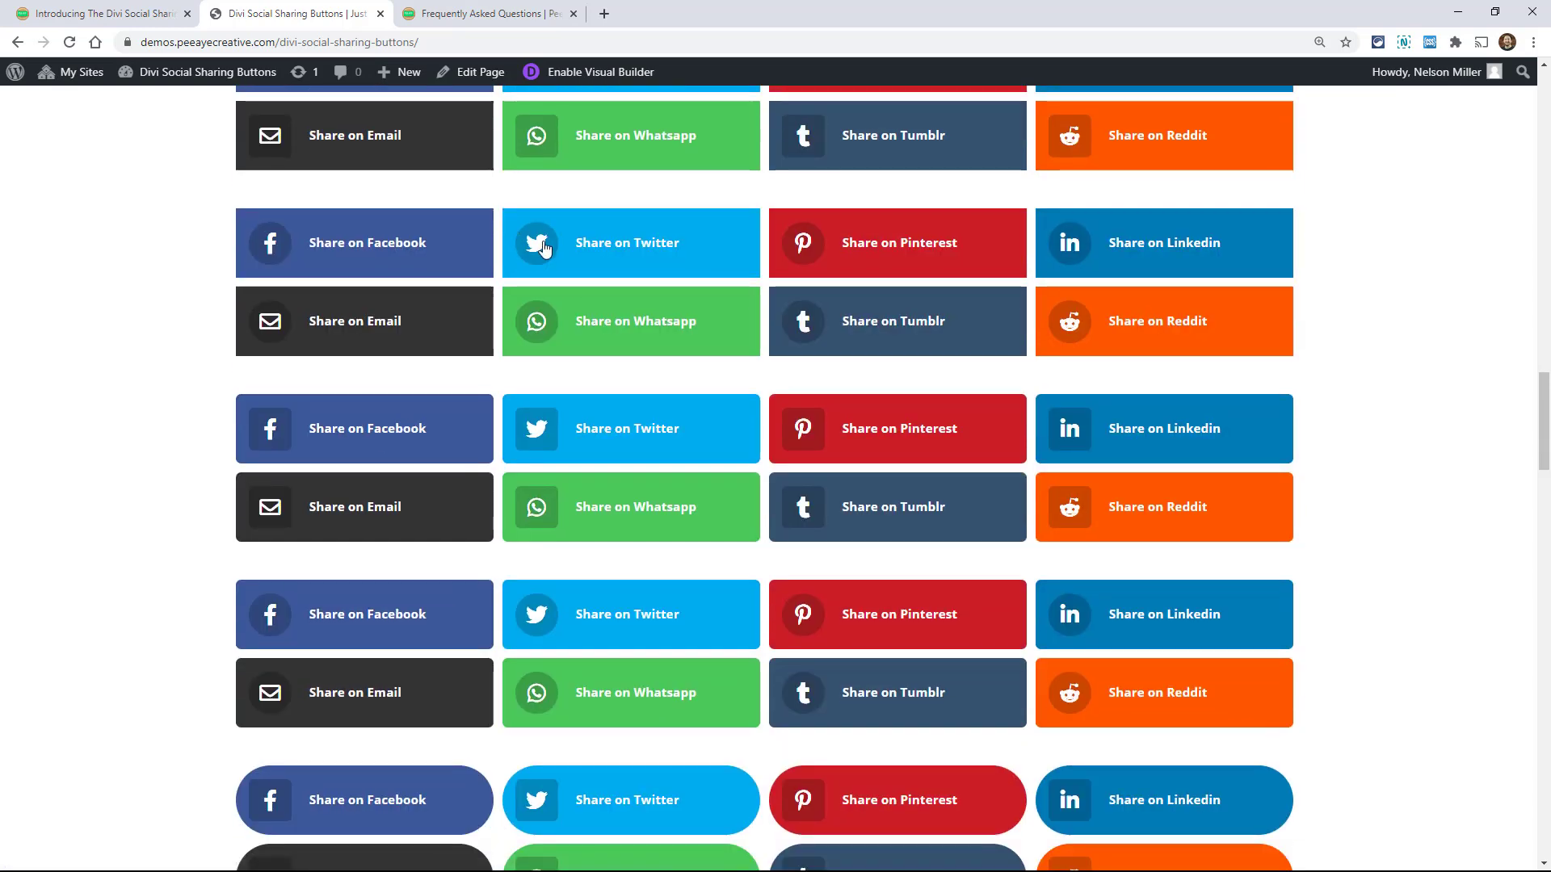
{"action": "scroll", "coordinate": [646, 348], "scroll_direction": "down", "scroll_amount": 3}
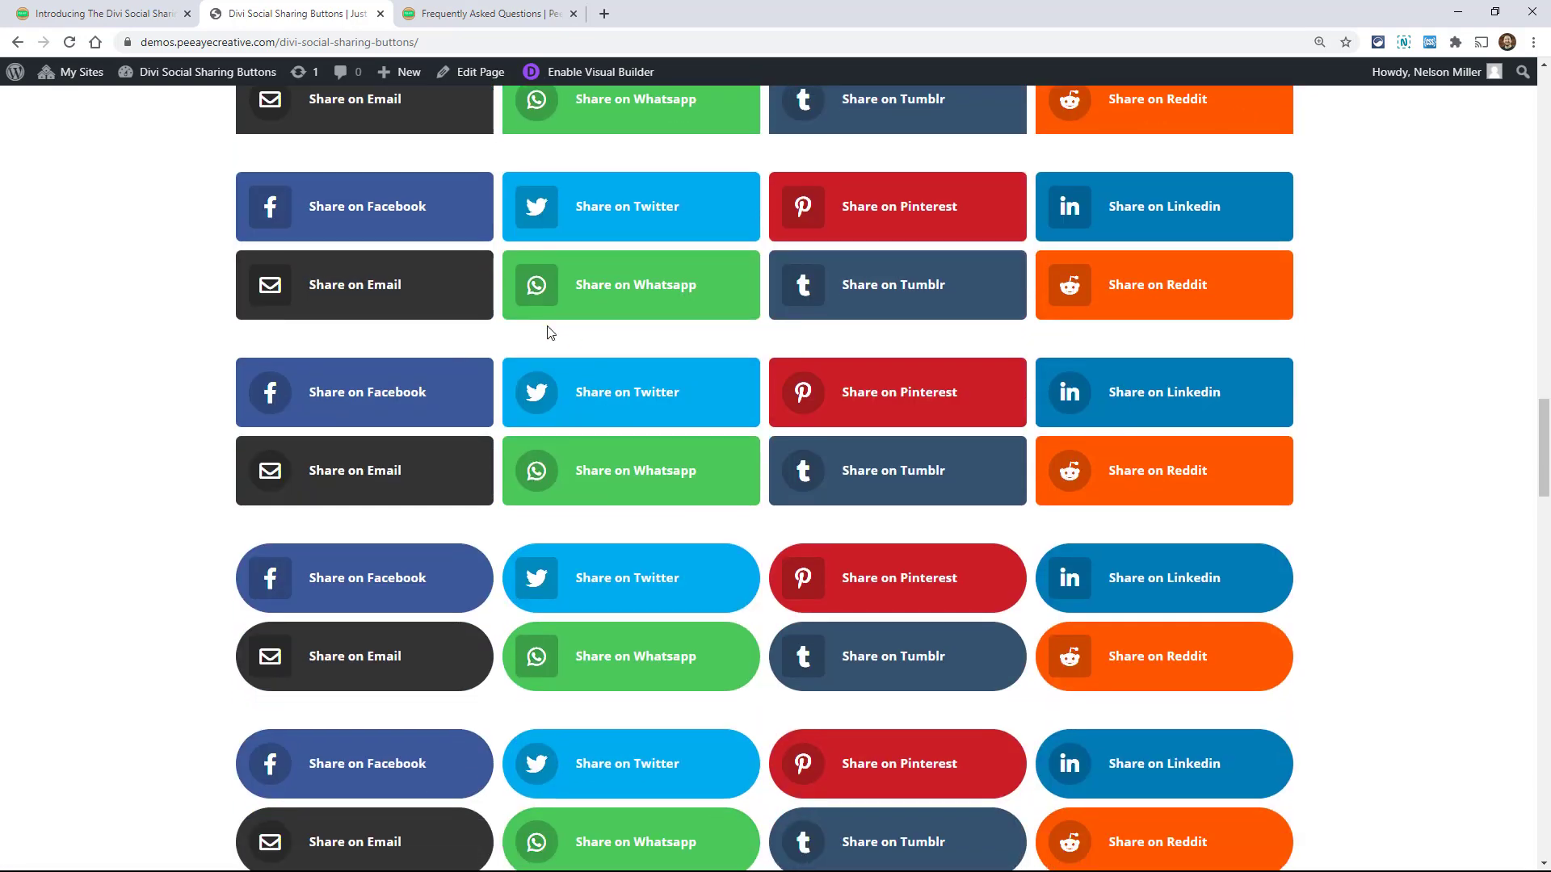
{"action": "scroll", "coordinate": [549, 332], "scroll_direction": "down", "scroll_amount": 1}
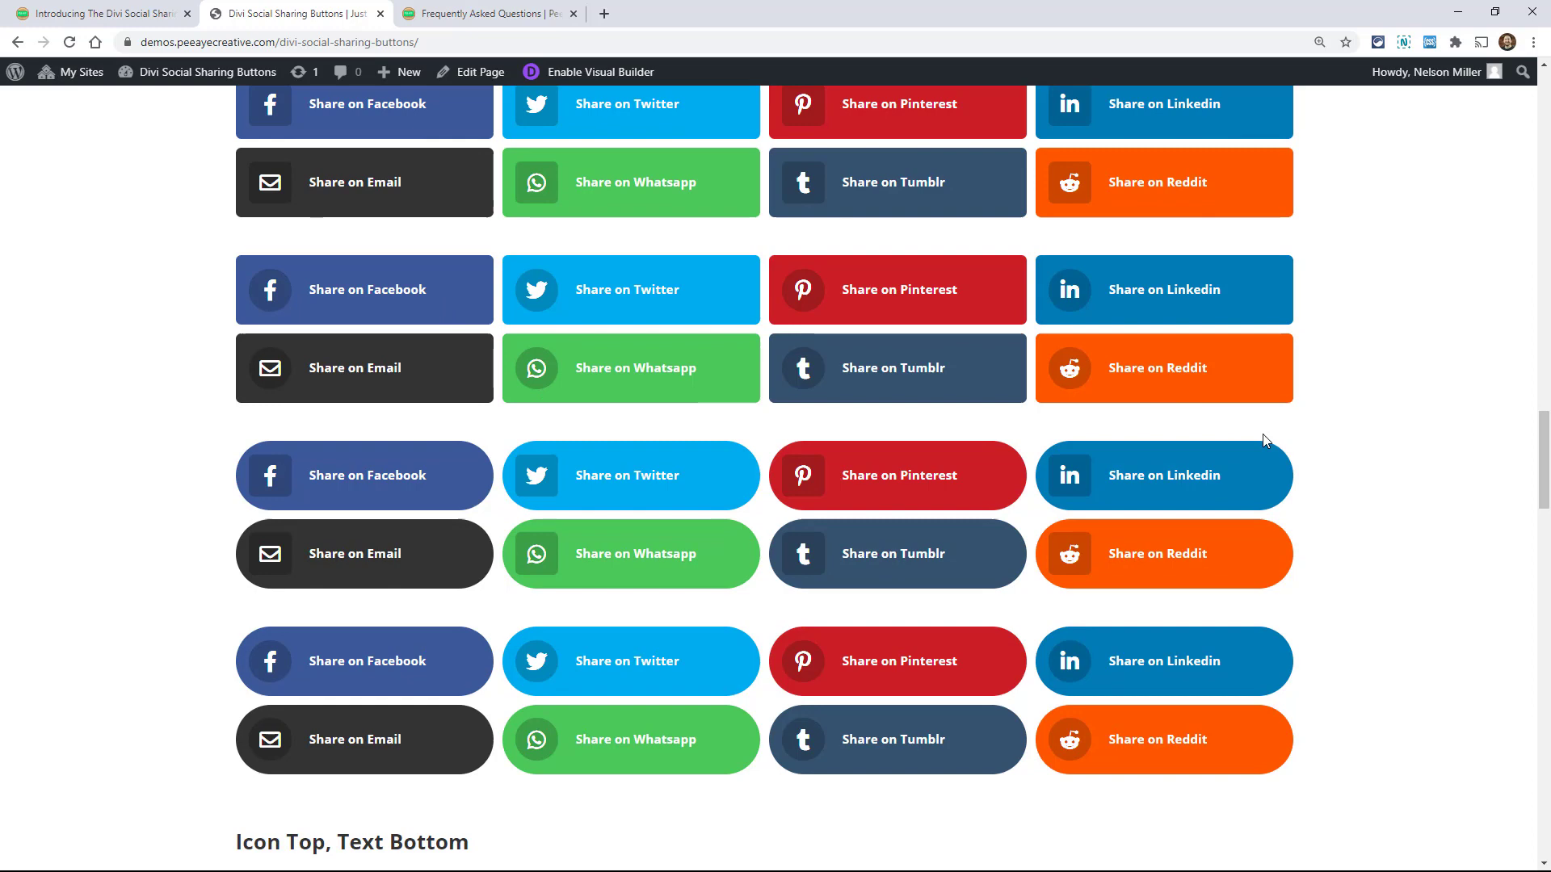
{"action": "scroll", "coordinate": [1266, 440], "scroll_direction": "down", "scroll_amount": 2}
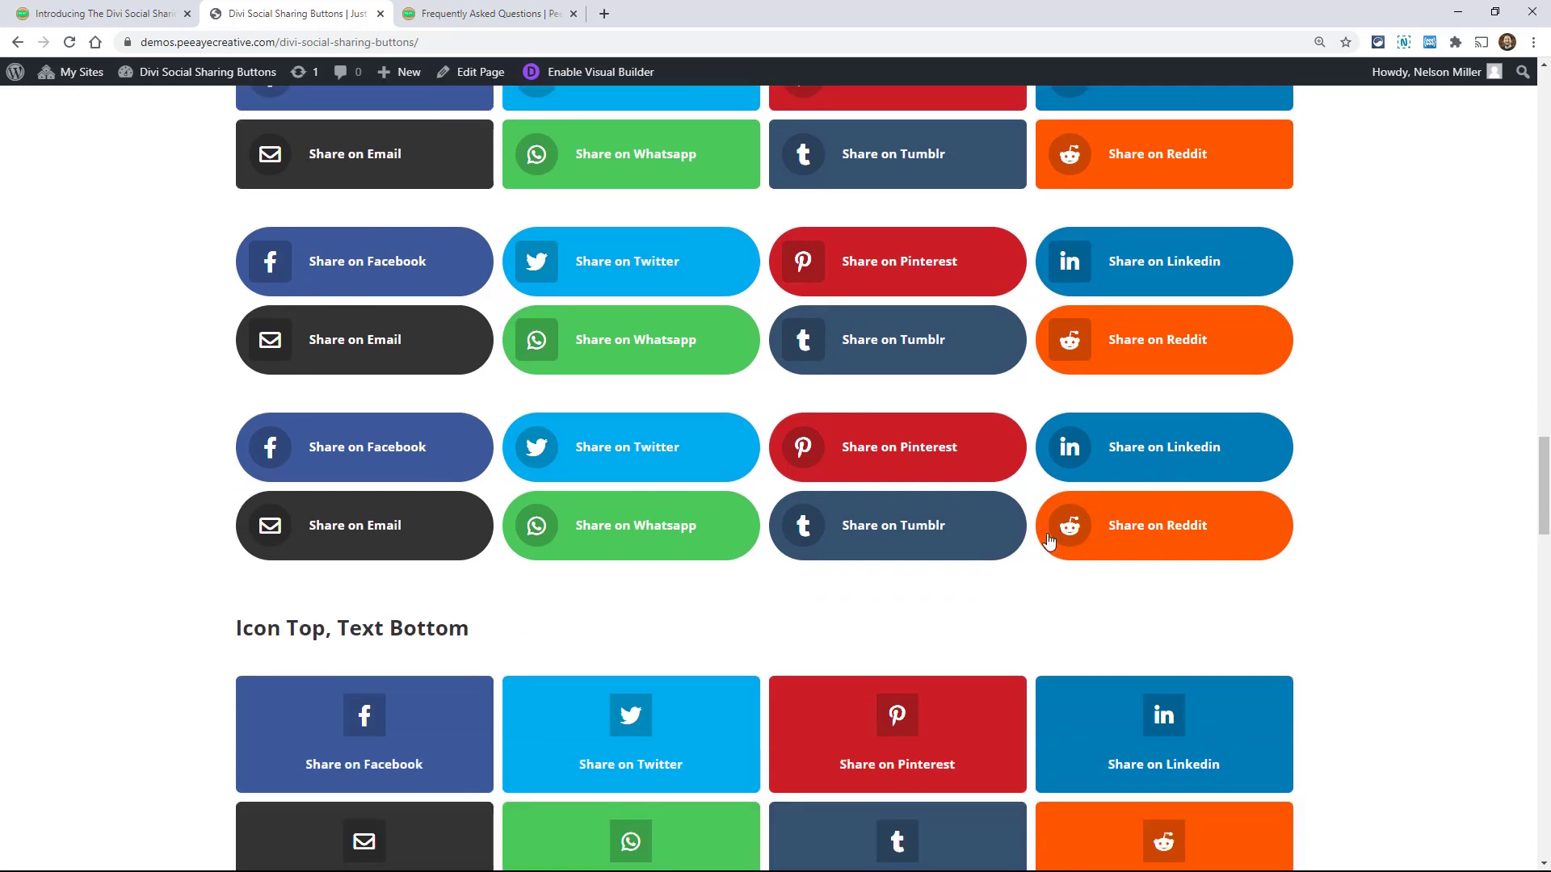
{"action": "scroll", "coordinate": [1277, 507], "scroll_direction": "down", "scroll_amount": 4}
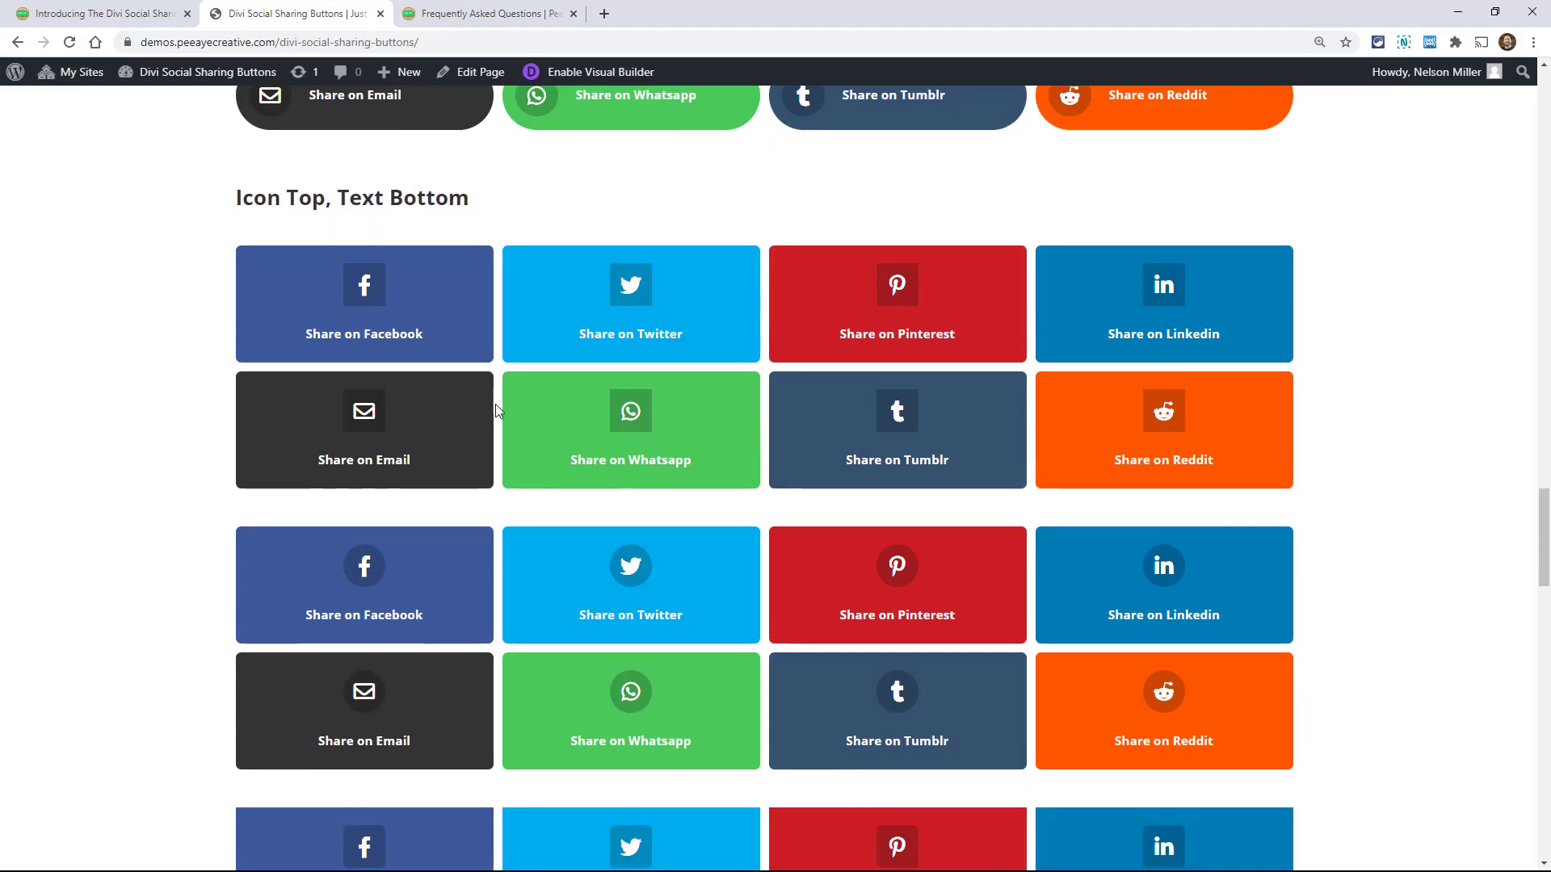
{"action": "scroll", "coordinate": [1048, 441], "scroll_direction": "down", "scroll_amount": 4}
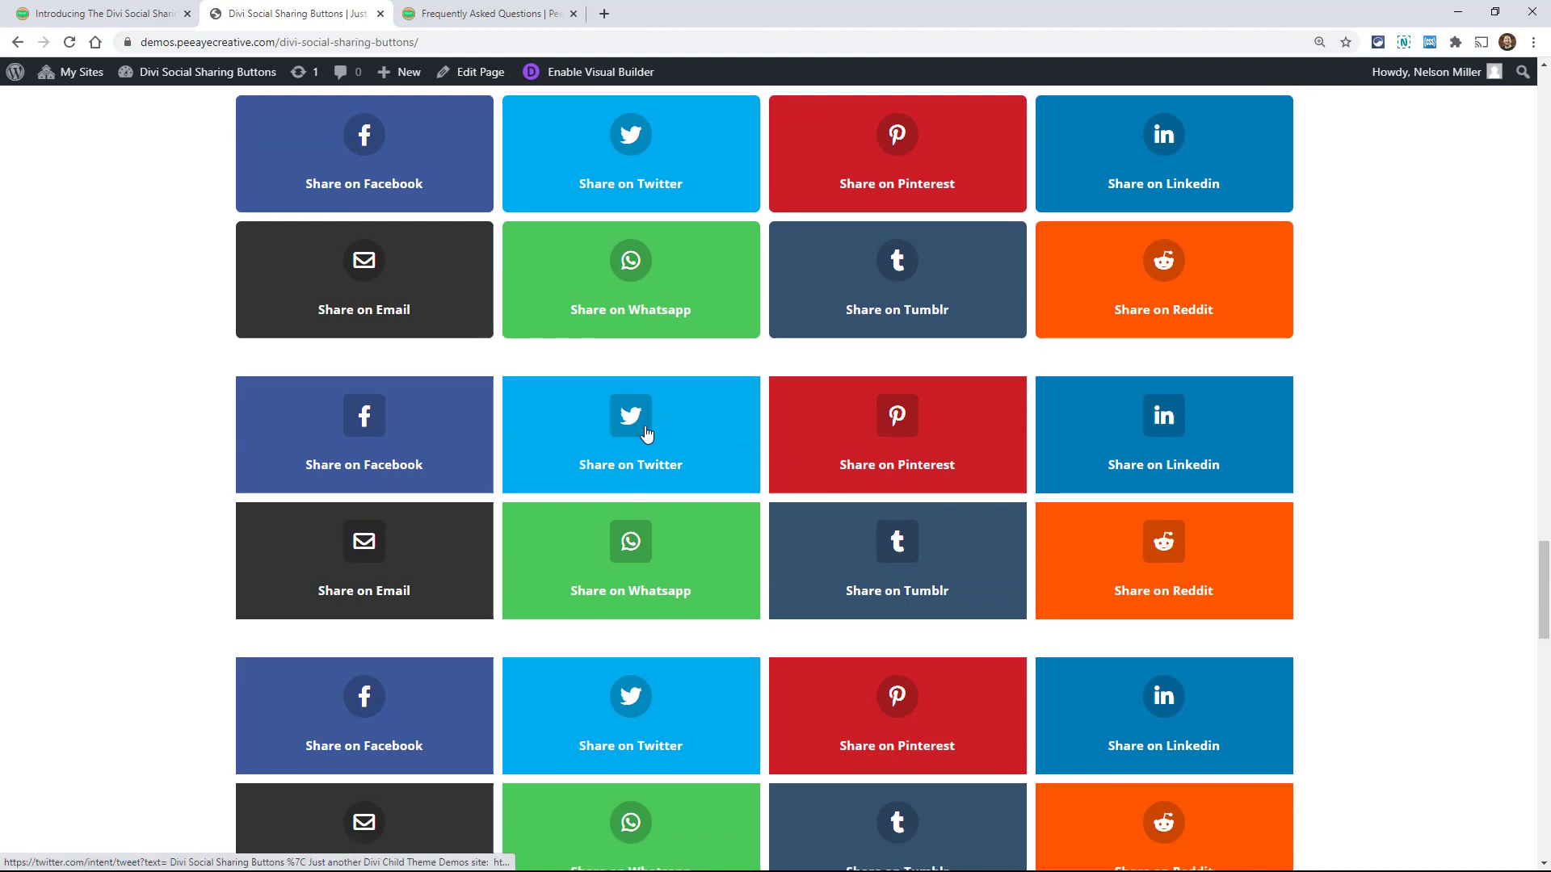
{"action": "scroll", "coordinate": [1197, 540], "scroll_direction": "down", "scroll_amount": 2}
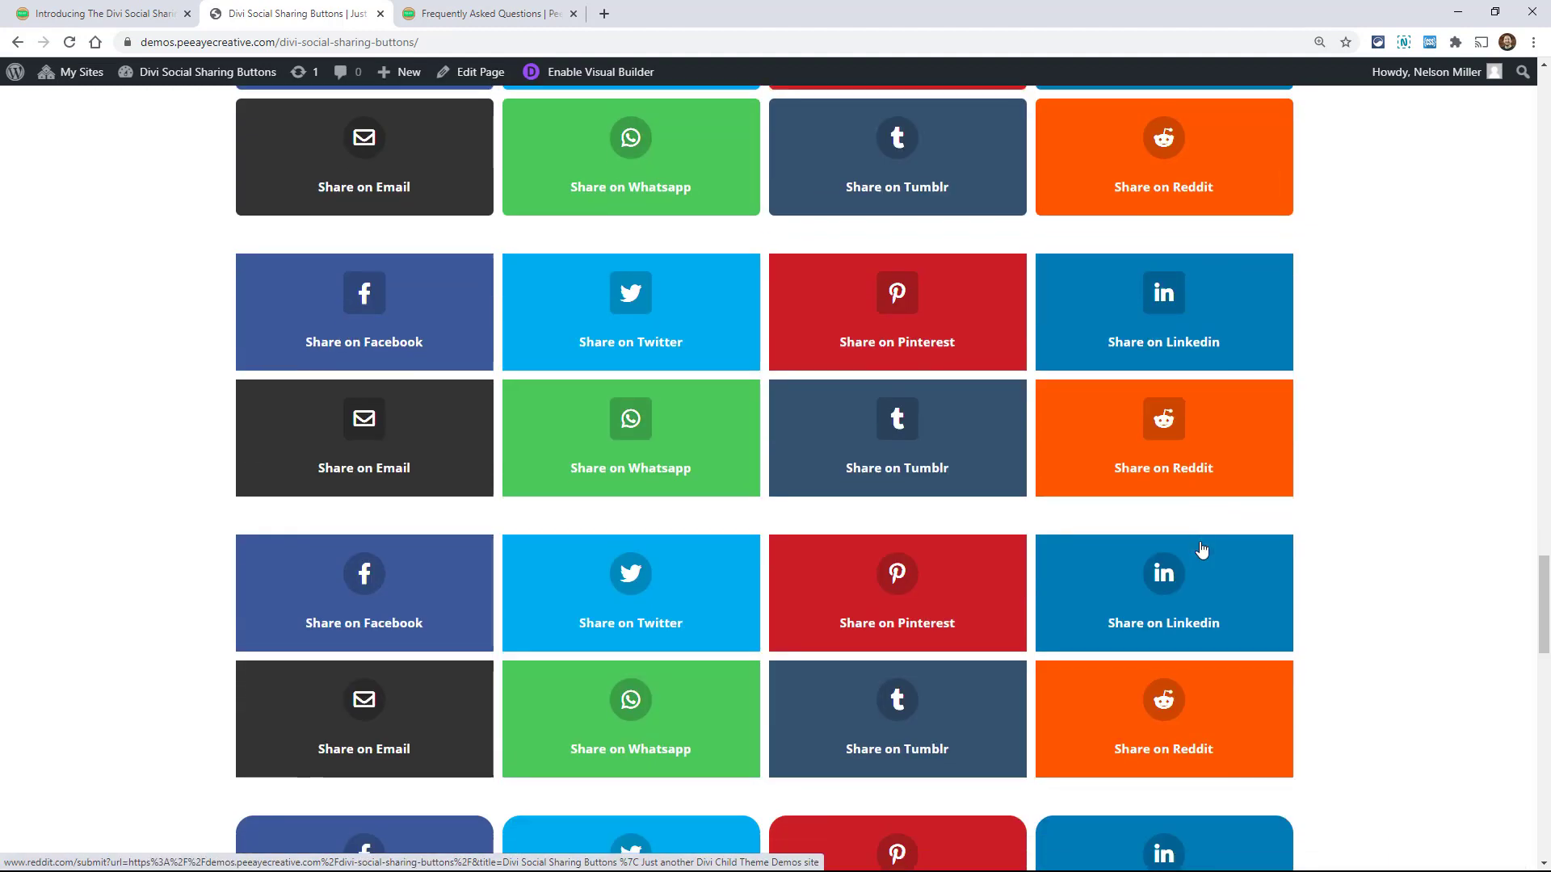
{"action": "scroll", "coordinate": [1201, 549], "scroll_direction": "down", "scroll_amount": 5}
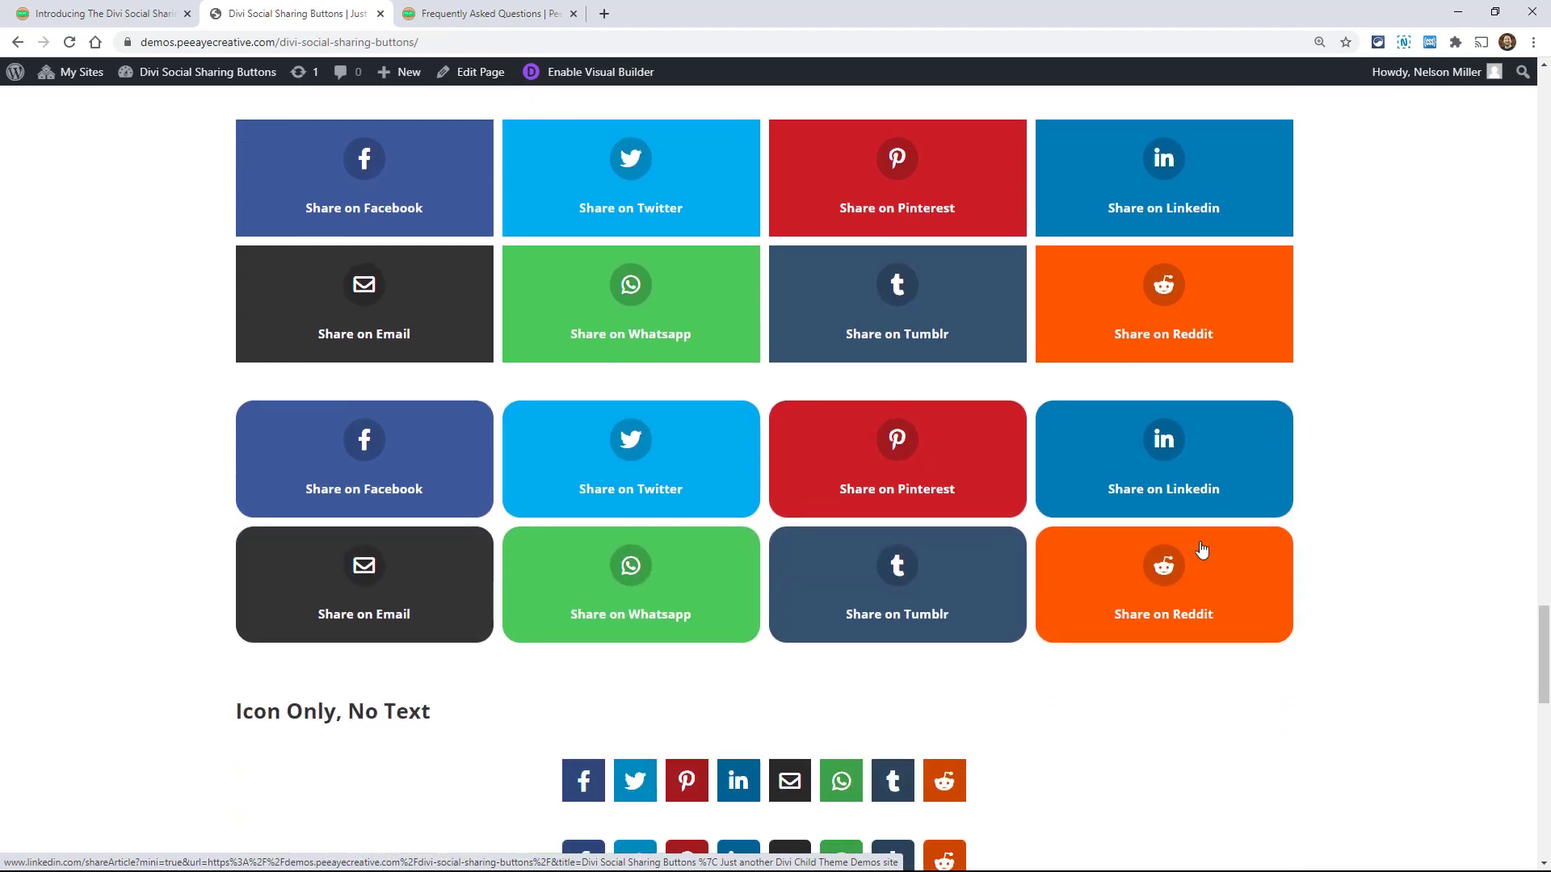
{"action": "scroll", "coordinate": [1201, 549], "scroll_direction": "down", "scroll_amount": 7}
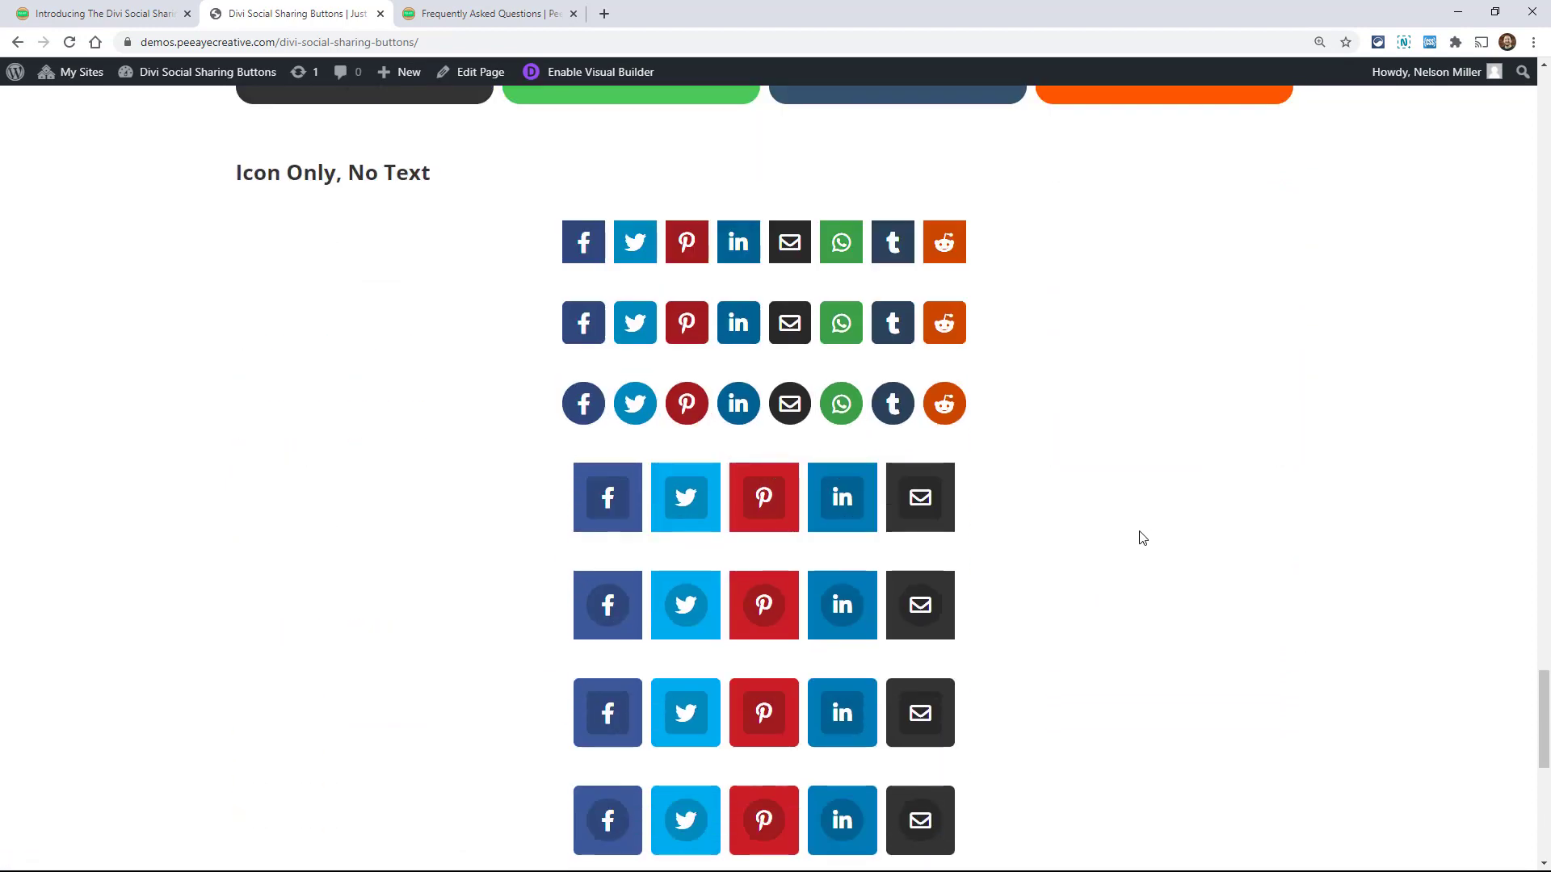
{"action": "scroll", "coordinate": [1143, 538], "scroll_direction": "down", "scroll_amount": 1}
{"action": "scroll", "coordinate": [939, 362], "scroll_direction": "down", "scroll_amount": 4}
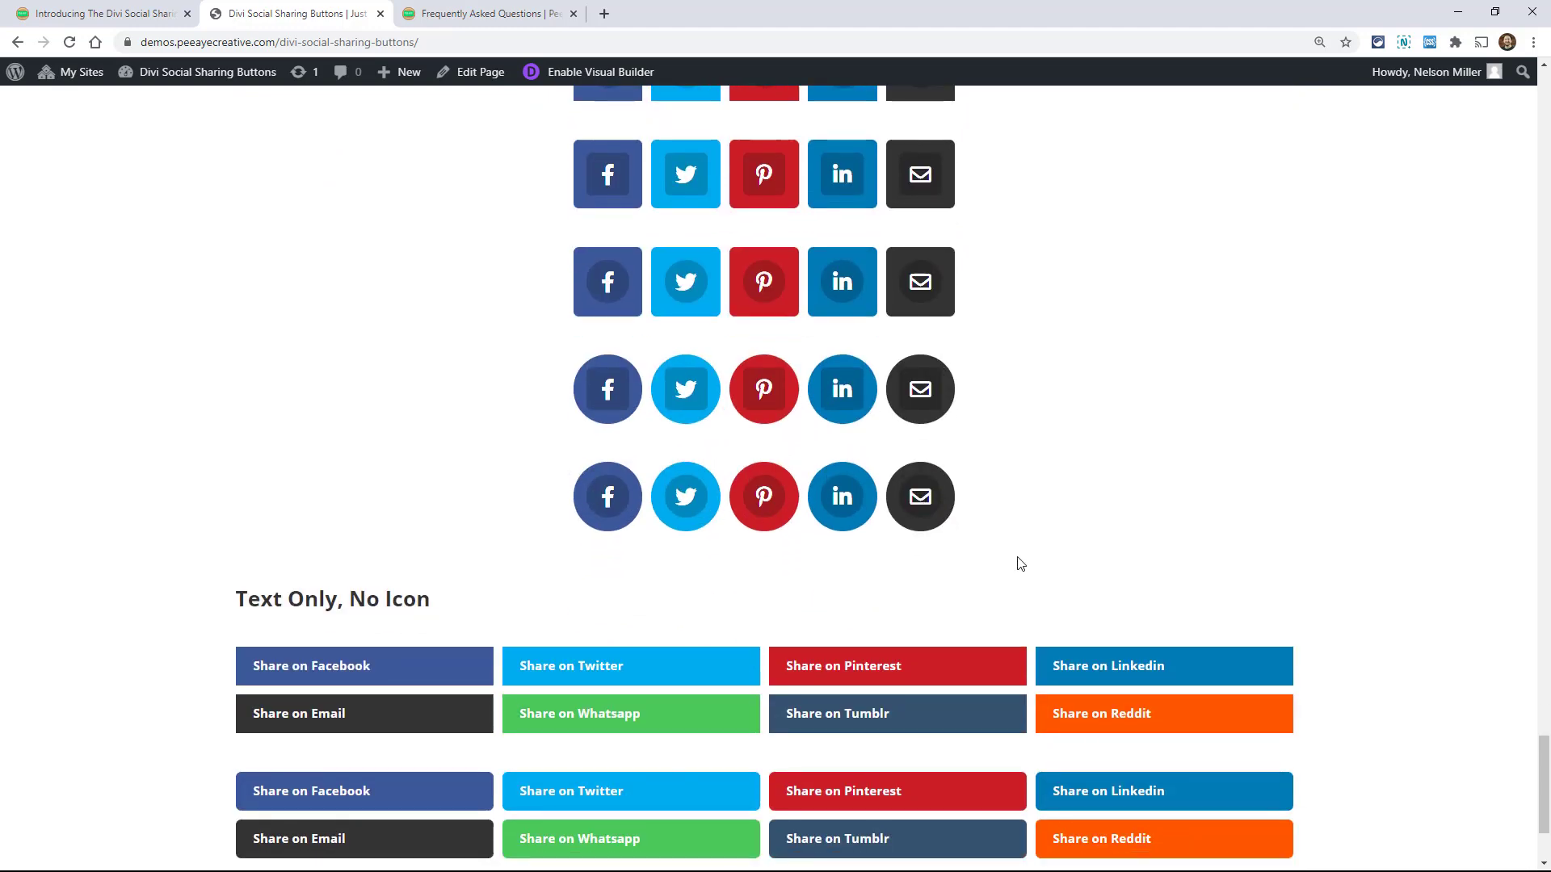
{"action": "scroll", "coordinate": [1015, 560], "scroll_direction": "down", "scroll_amount": 2}
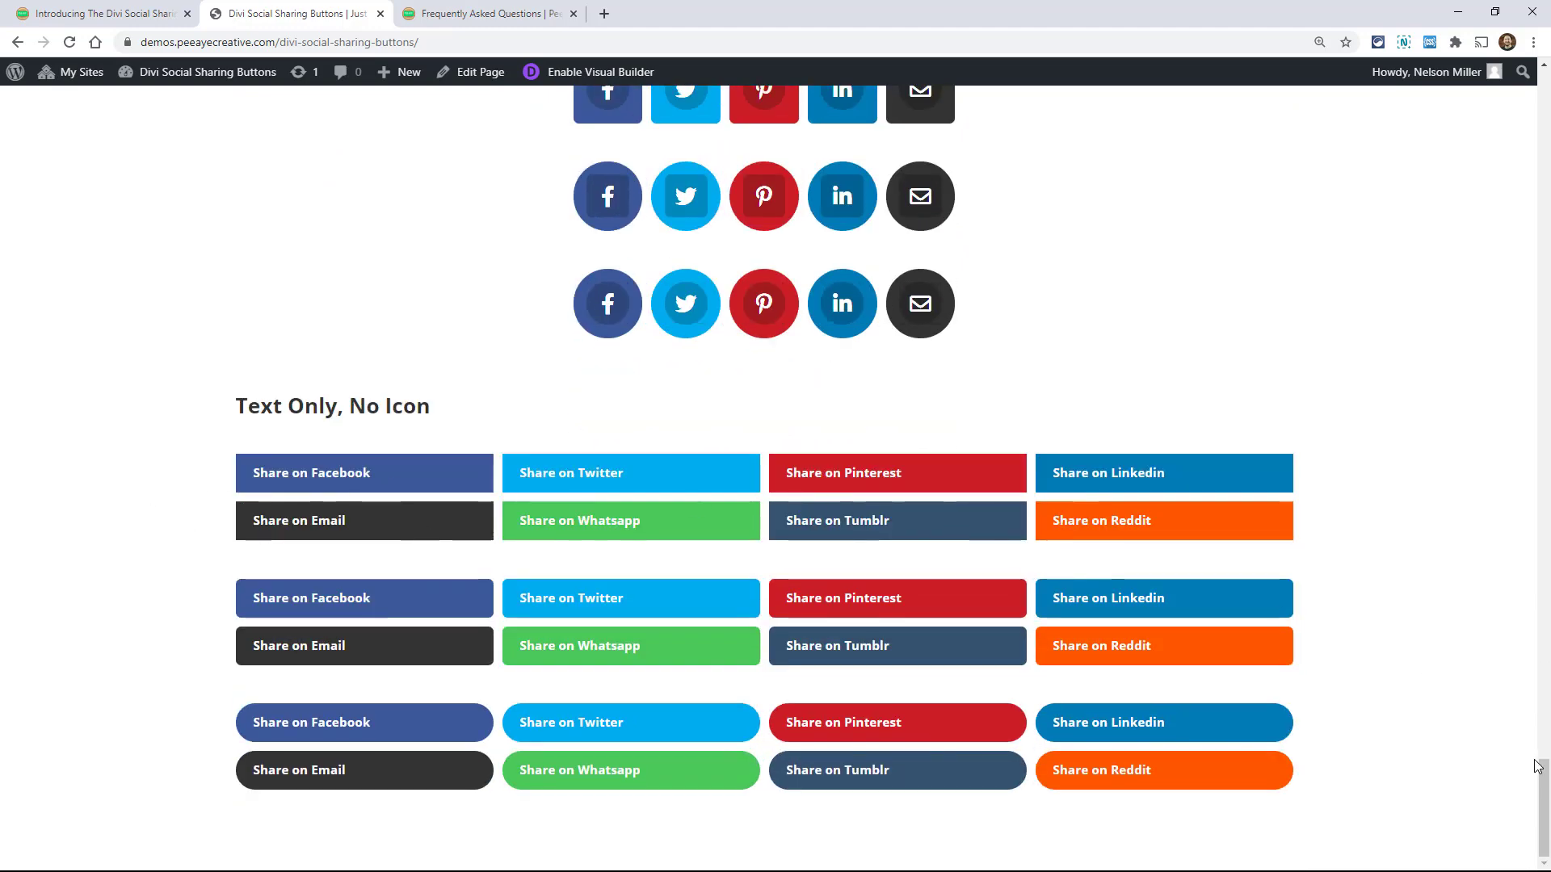
{"action": "left_click_drag", "start_coordinate": [1545, 788], "coordinate": [1544, 731]}
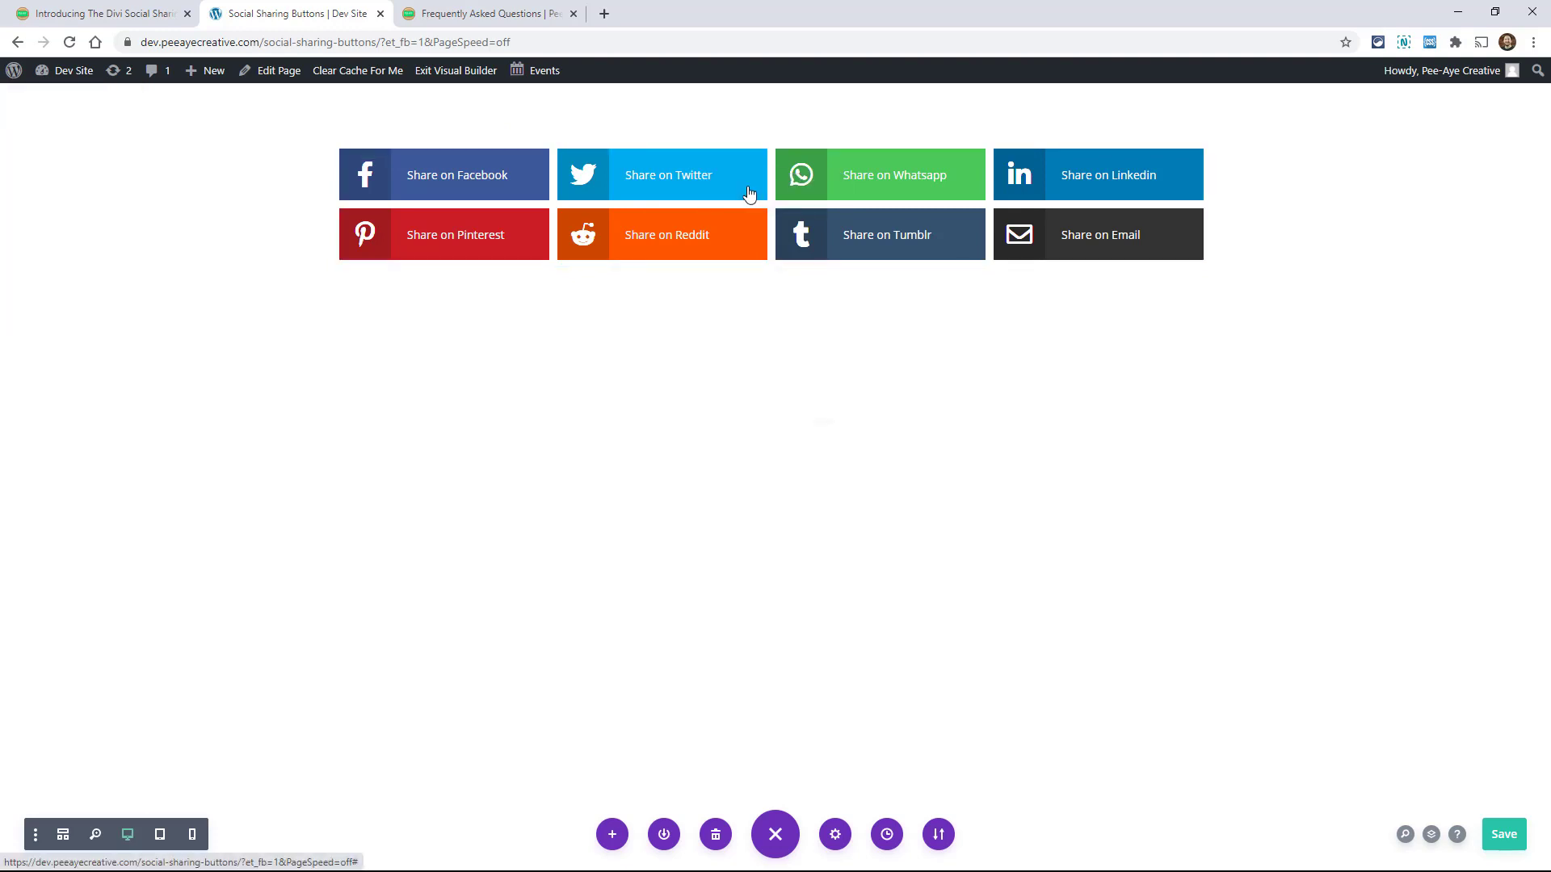
Open the sharing module's settings, dock the panel at the right, and add a new Facebook button.
{"action": "left_click", "coordinate": [750, 194]}
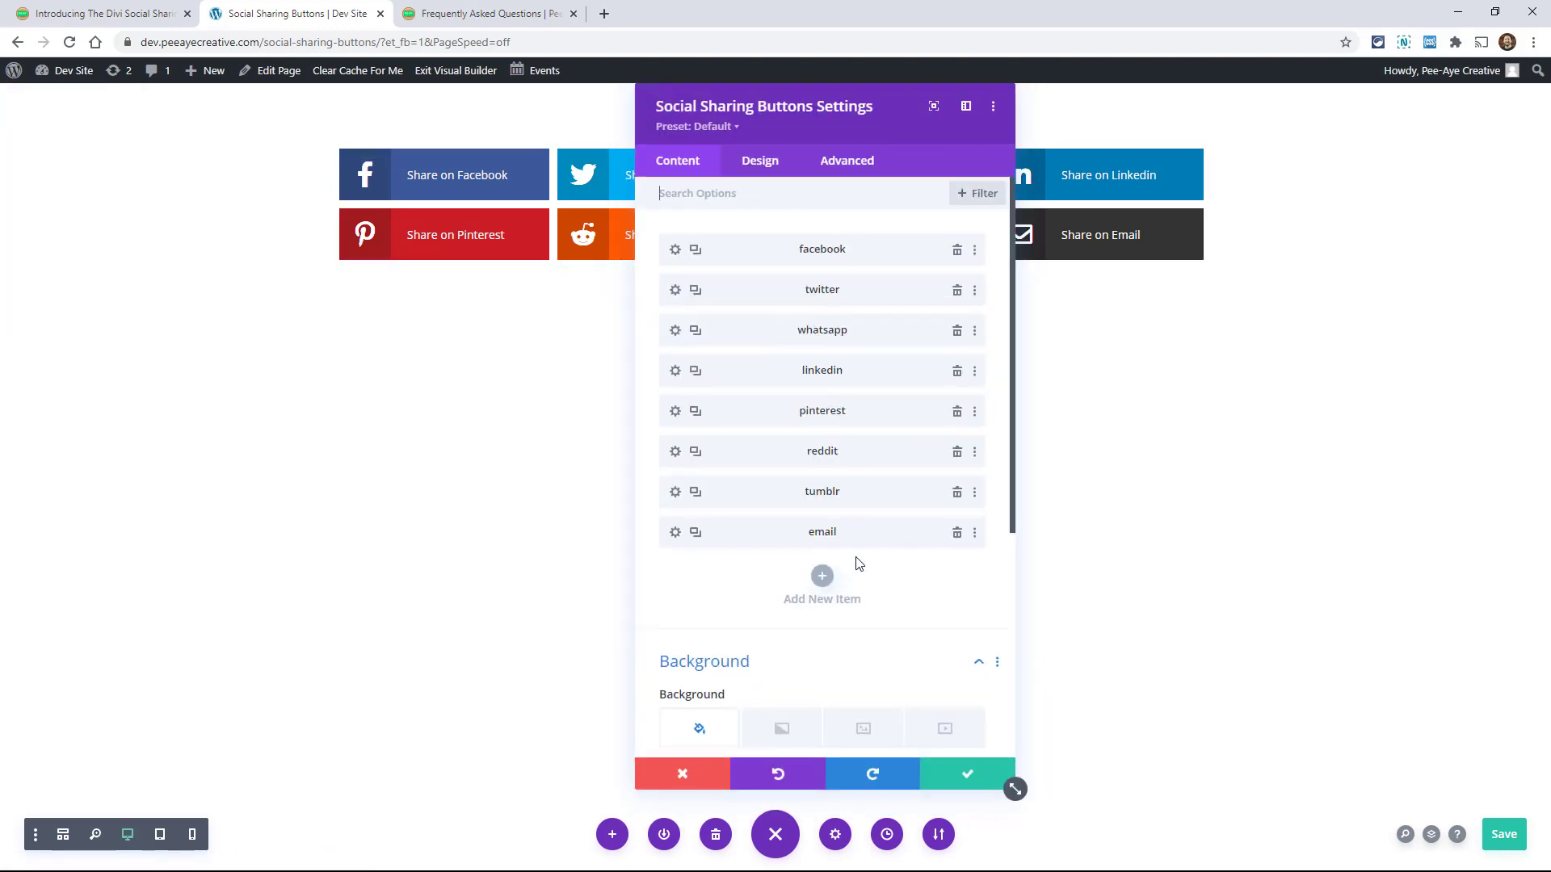
{"action": "left_click_drag", "start_coordinate": [952, 125], "coordinate": [1405, 131]}
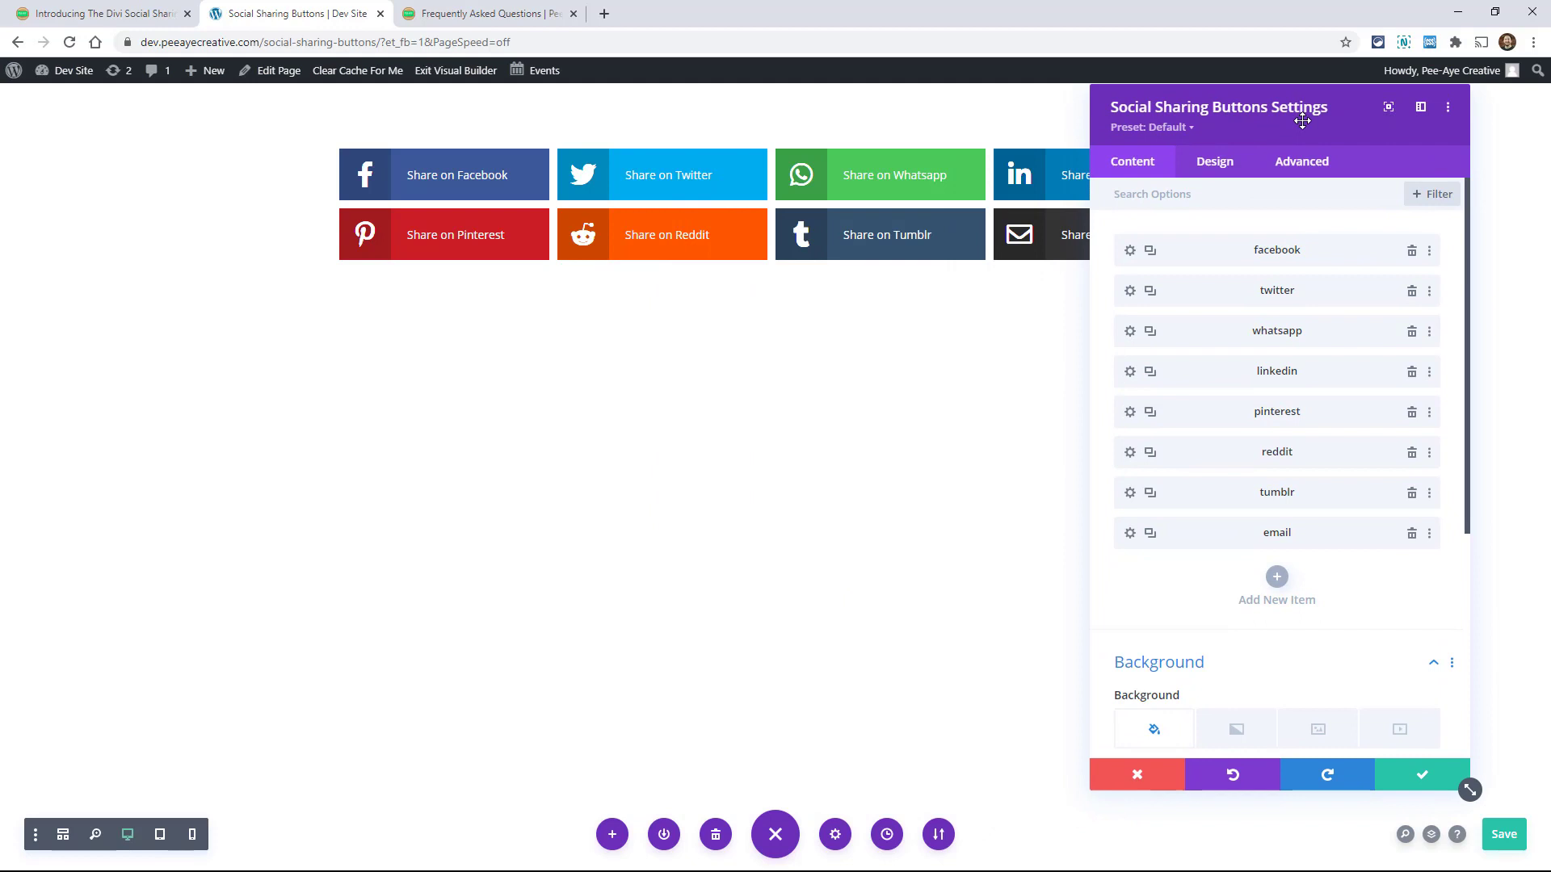
{"action": "left_click_drag", "start_coordinate": [1467, 794], "coordinate": [1476, 712]}
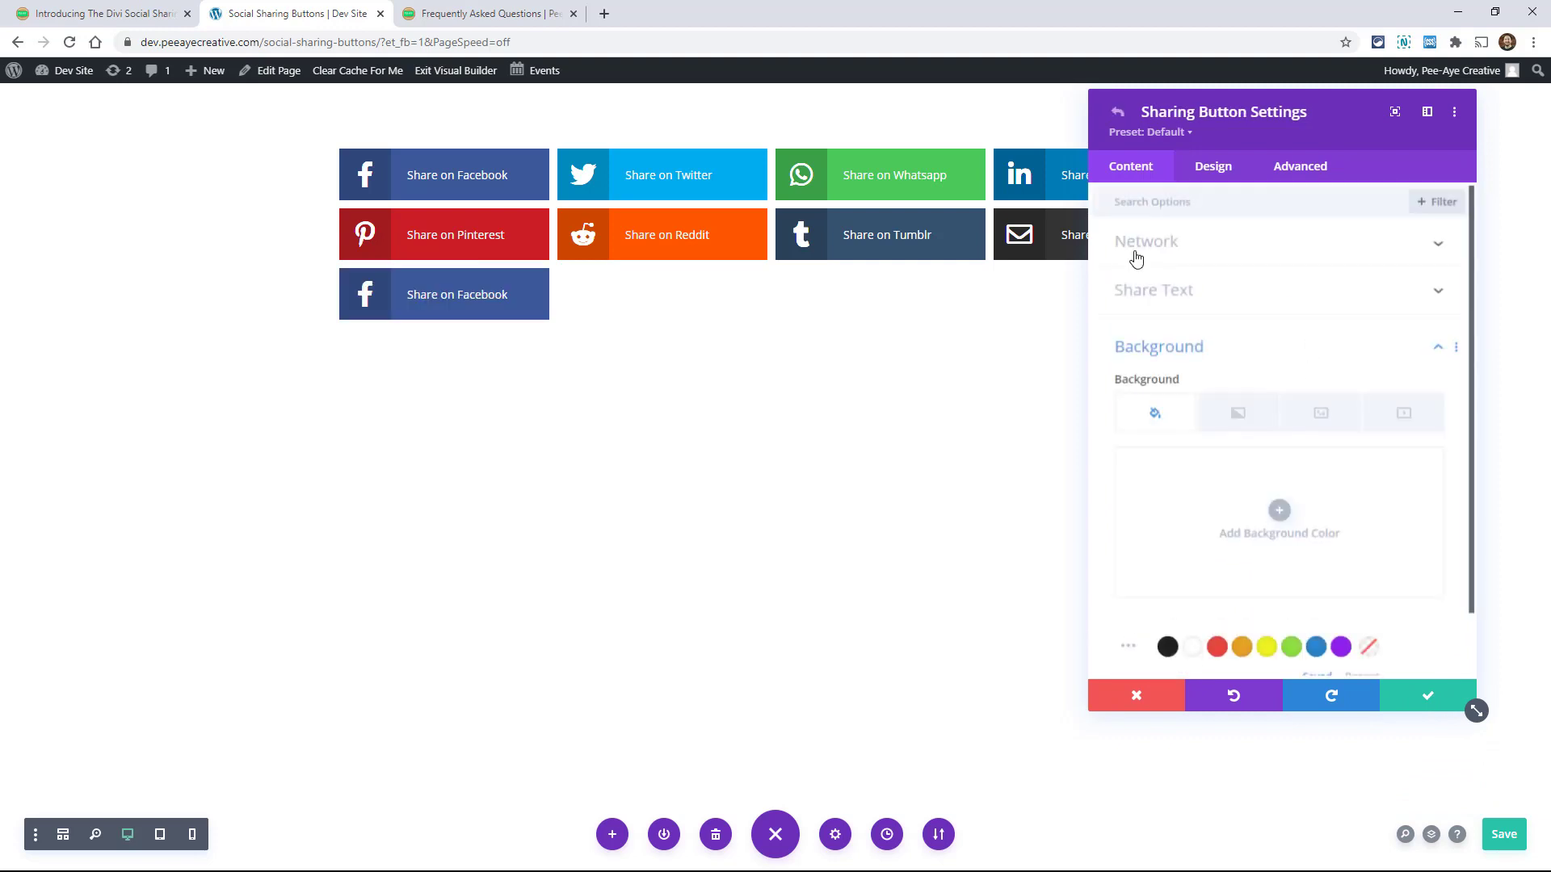
{"action": "left_click", "coordinate": [1171, 252]}
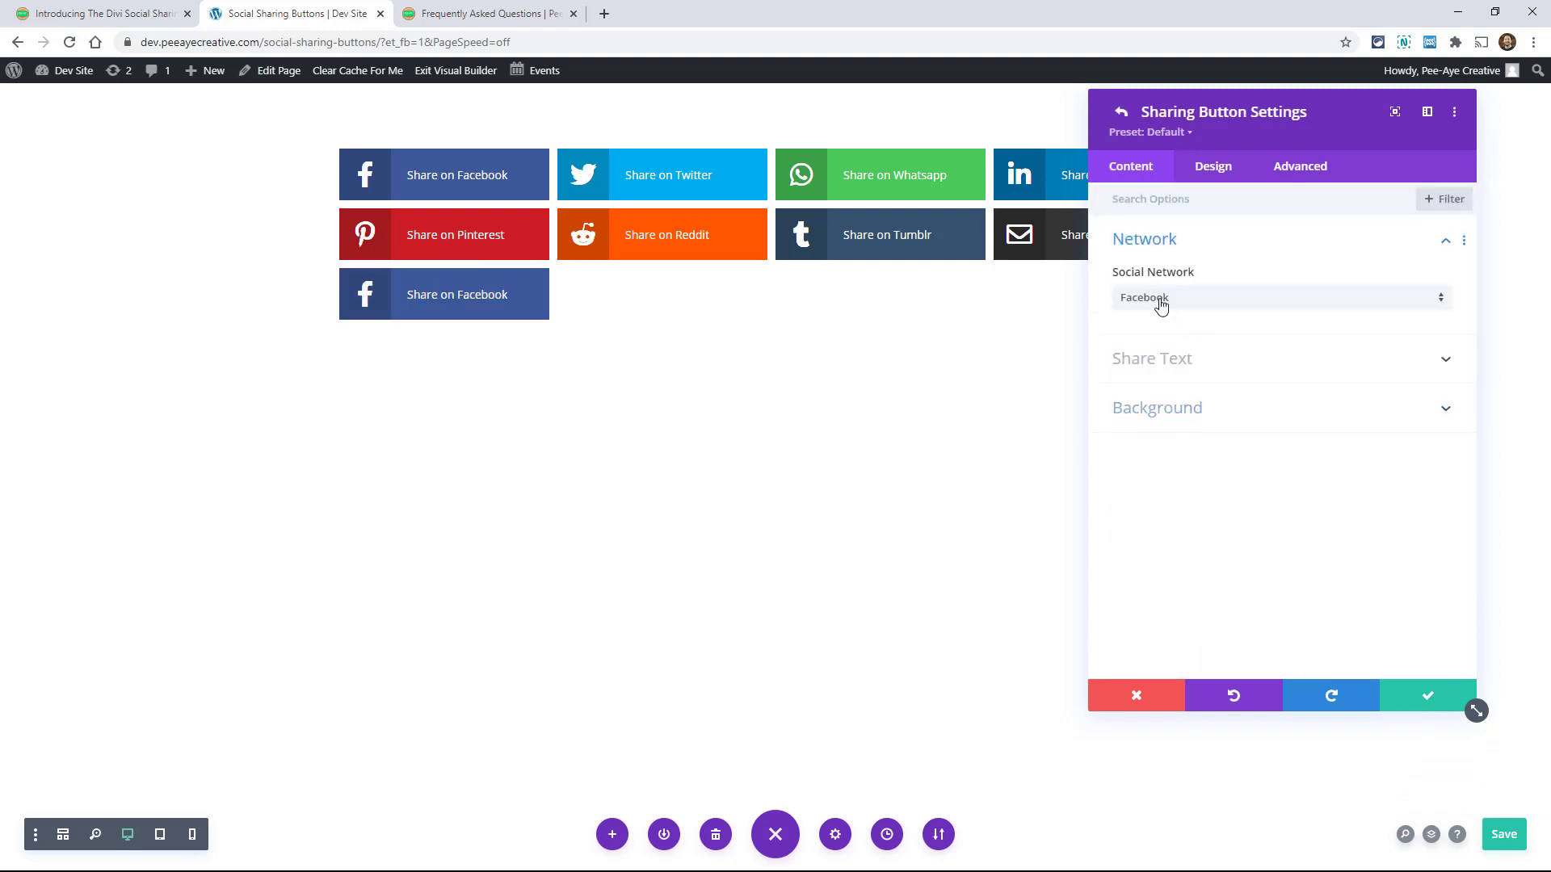
Cancel the new Facebook button and try the Icon Top, Text Bottom layout under Design > Layout.
{"action": "left_click", "coordinate": [1160, 302]}
{"action": "key", "text": "Escape"}
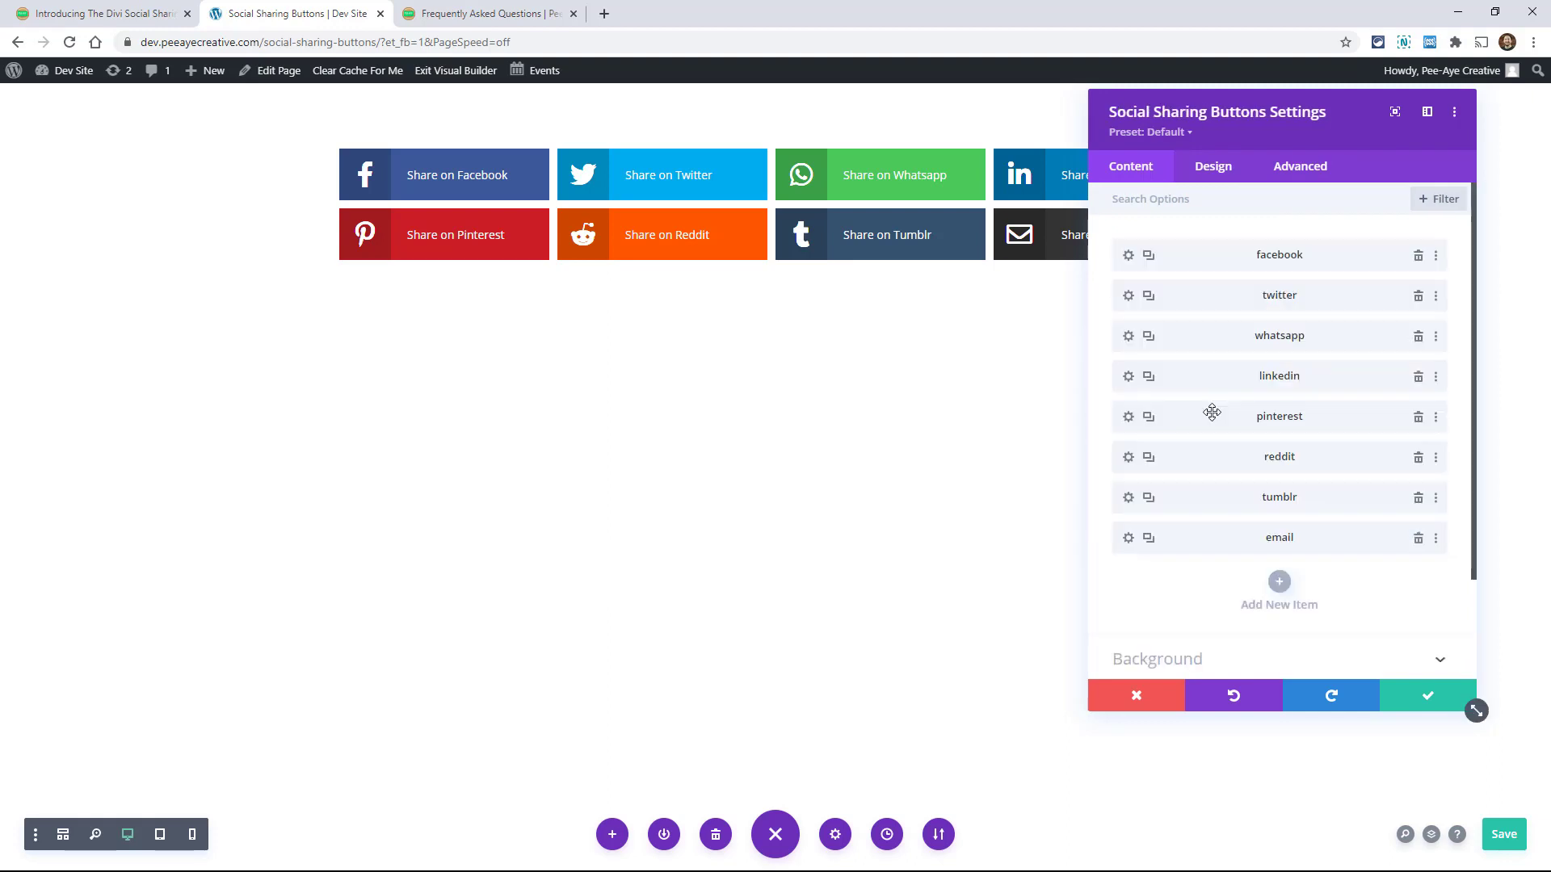
{"action": "left_click", "coordinate": [1216, 168]}
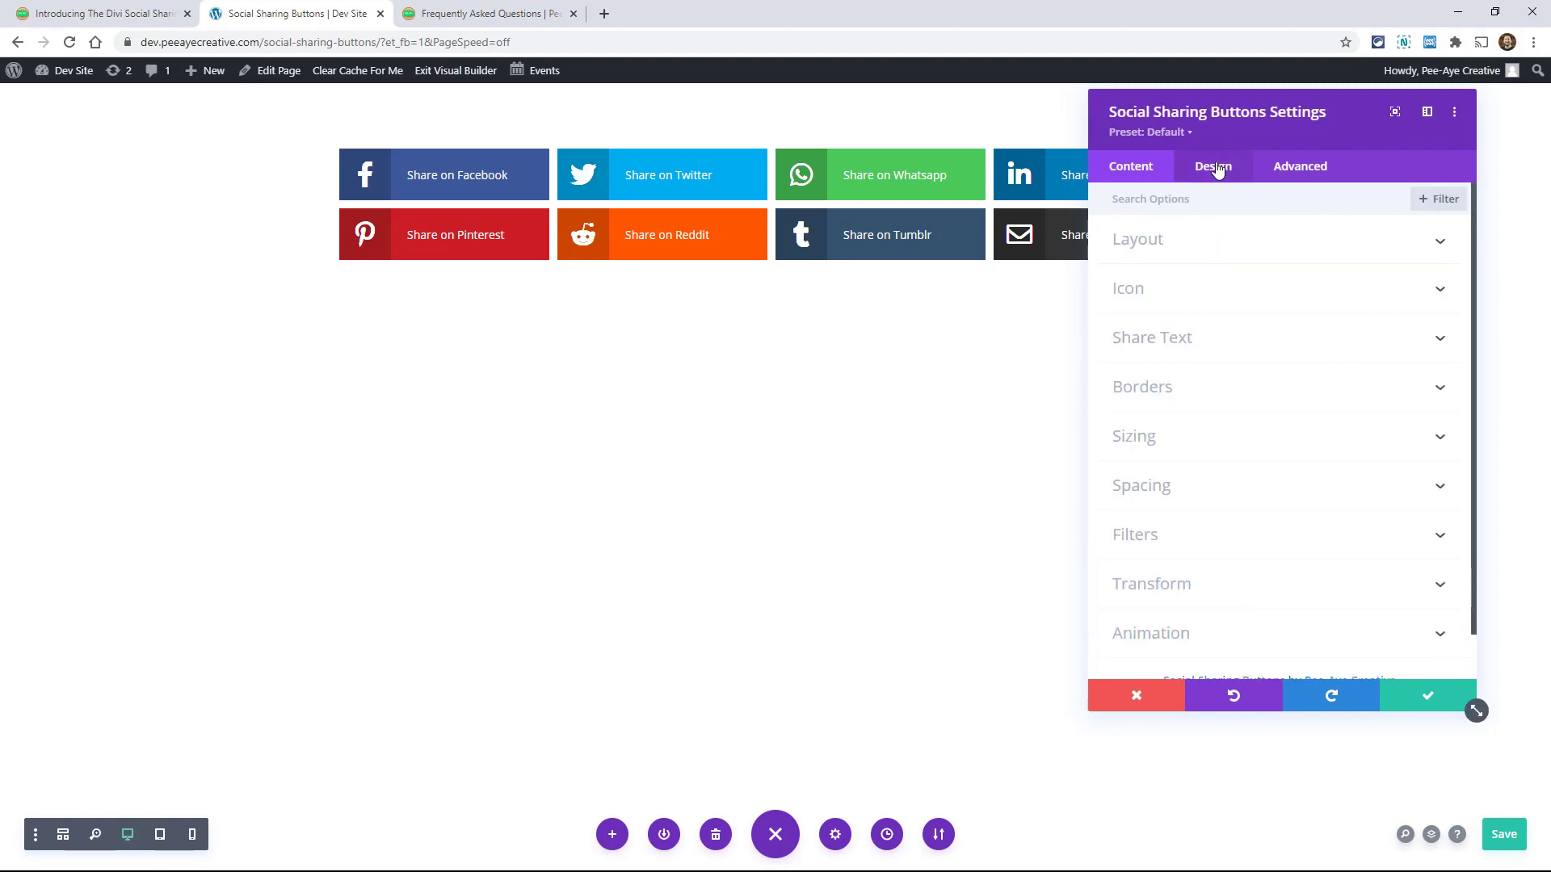
{"action": "left_click", "coordinate": [1151, 244]}
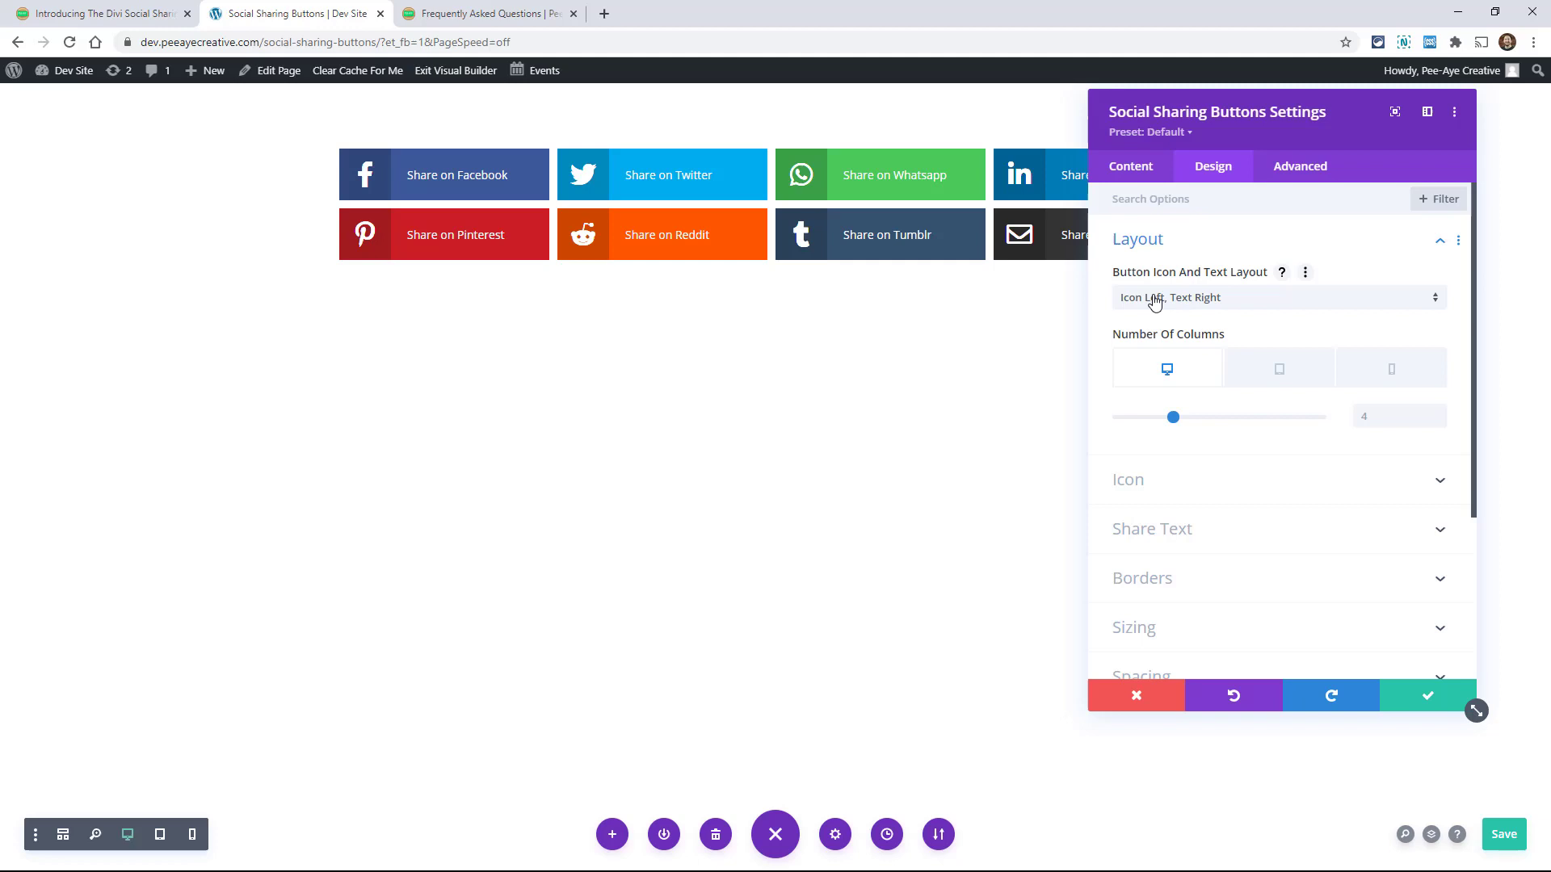
{"action": "left_click", "coordinate": [1155, 300]}
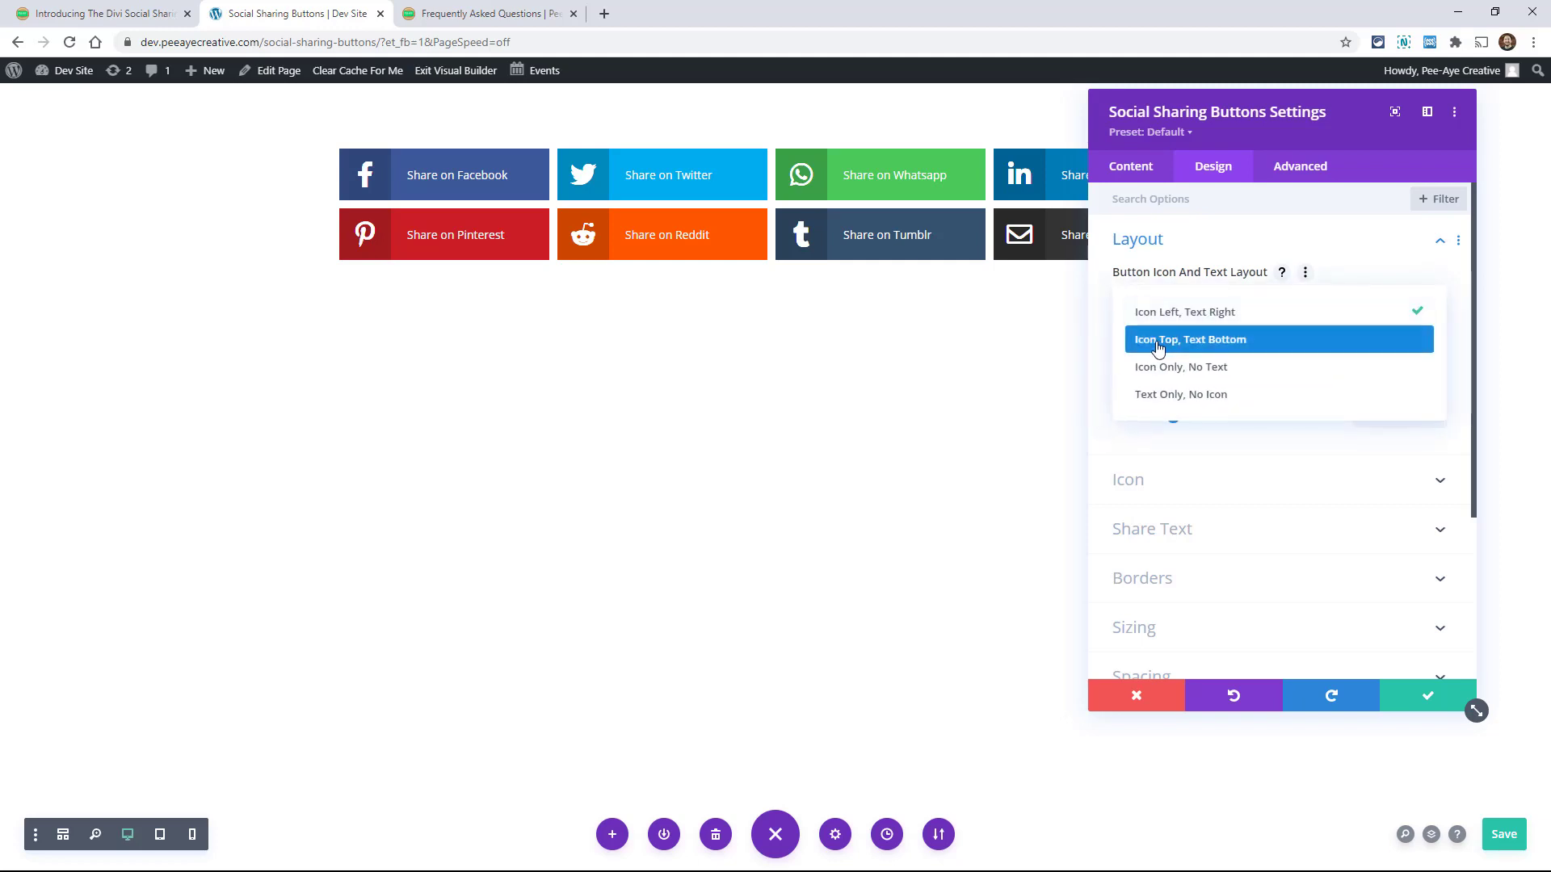
{"action": "left_click", "coordinate": [1158, 344]}
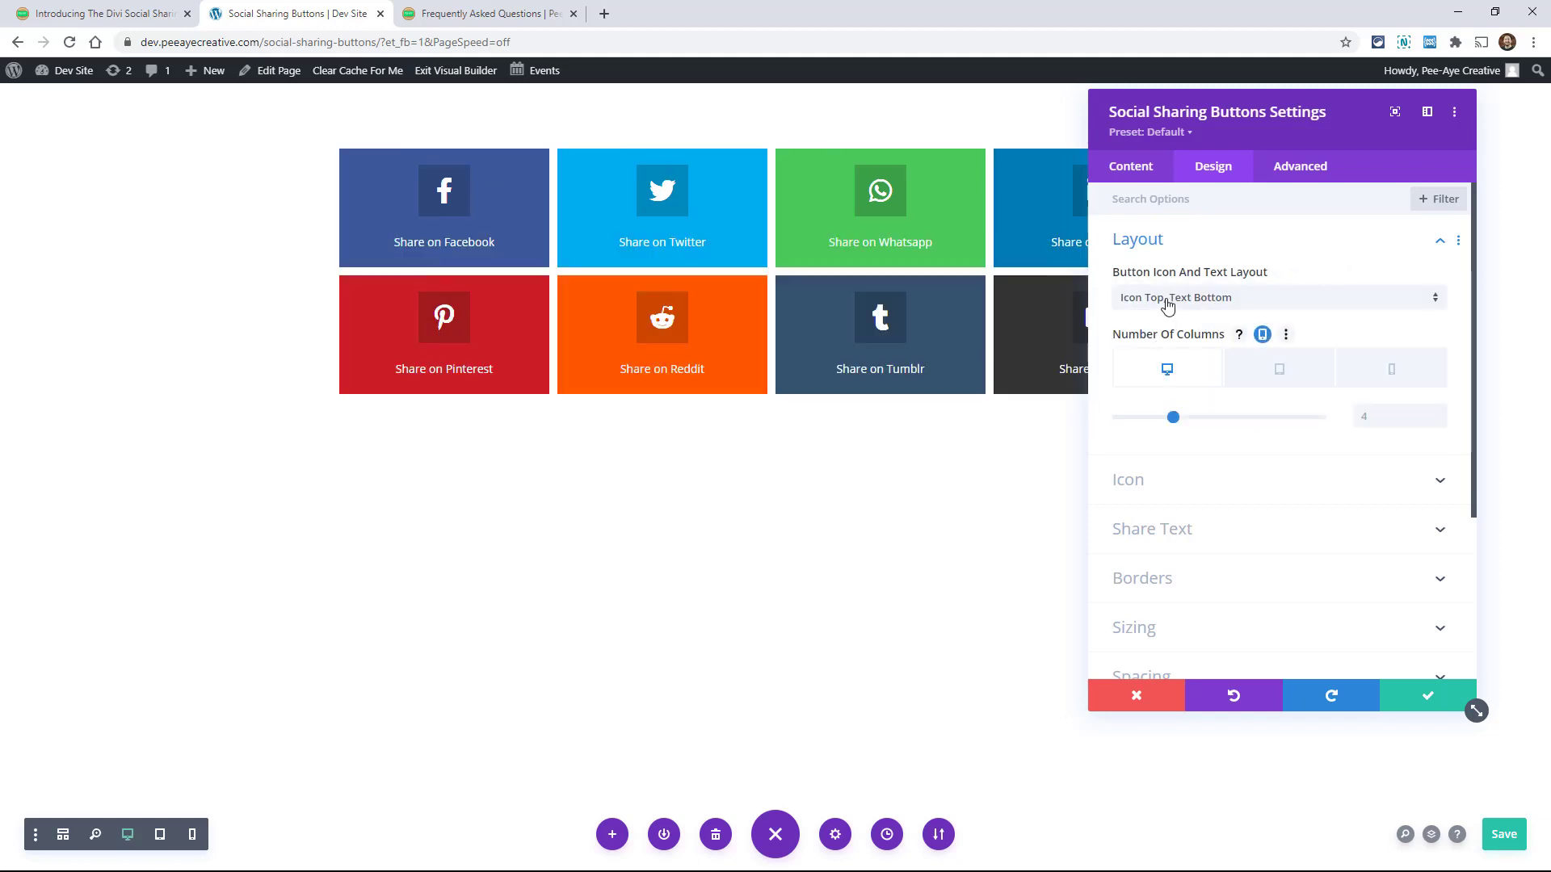
Switch to Icon Only, No Text and try right, then centre alignment.
{"action": "left_click", "coordinate": [1167, 302]}
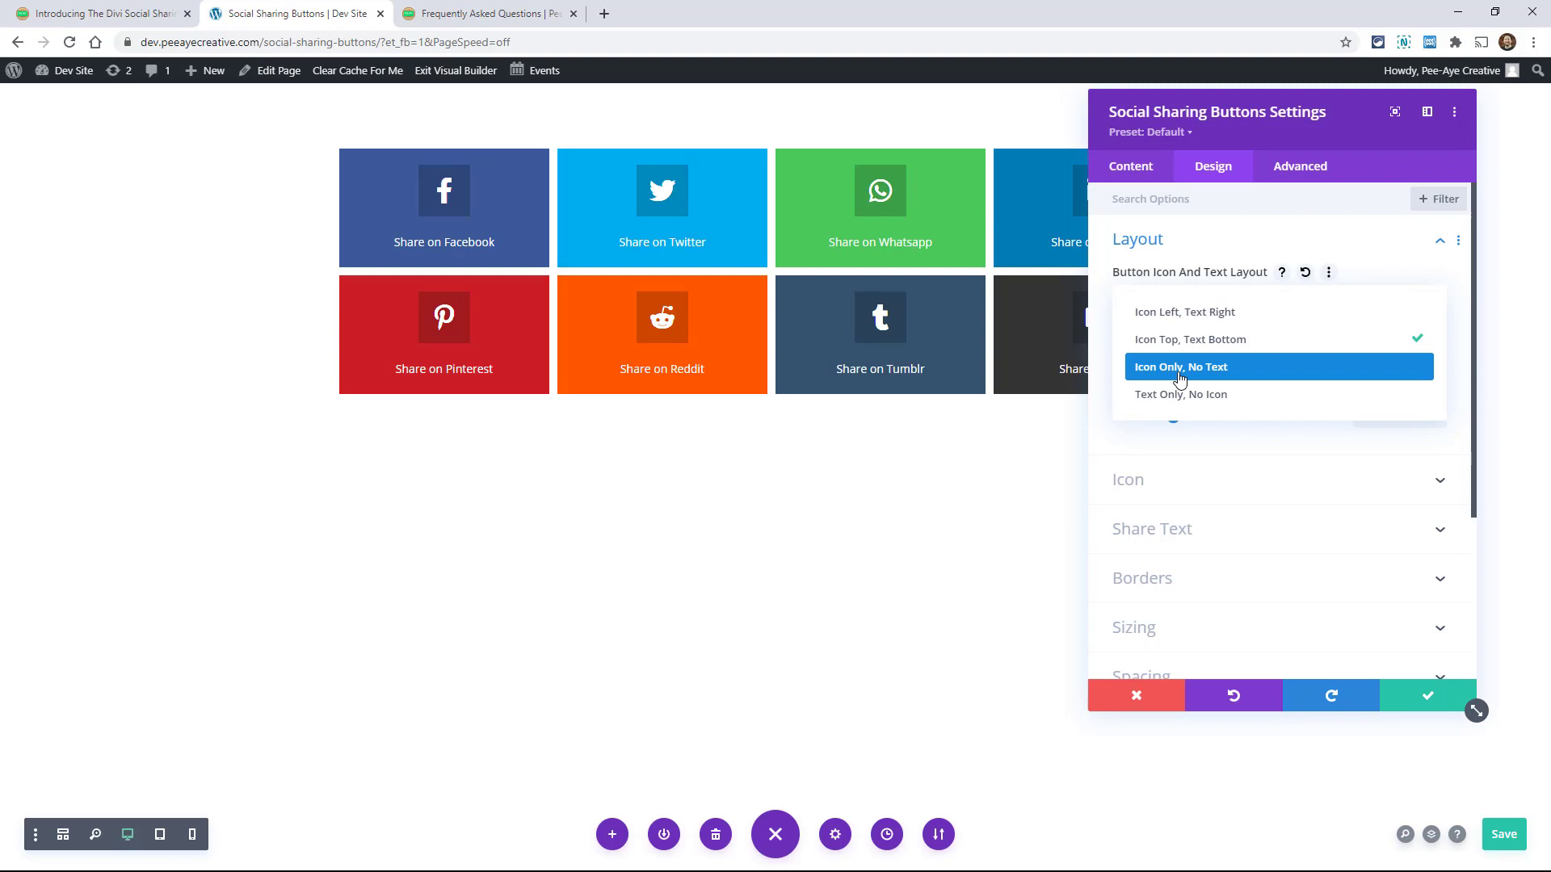
{"action": "left_click", "coordinate": [1179, 370]}
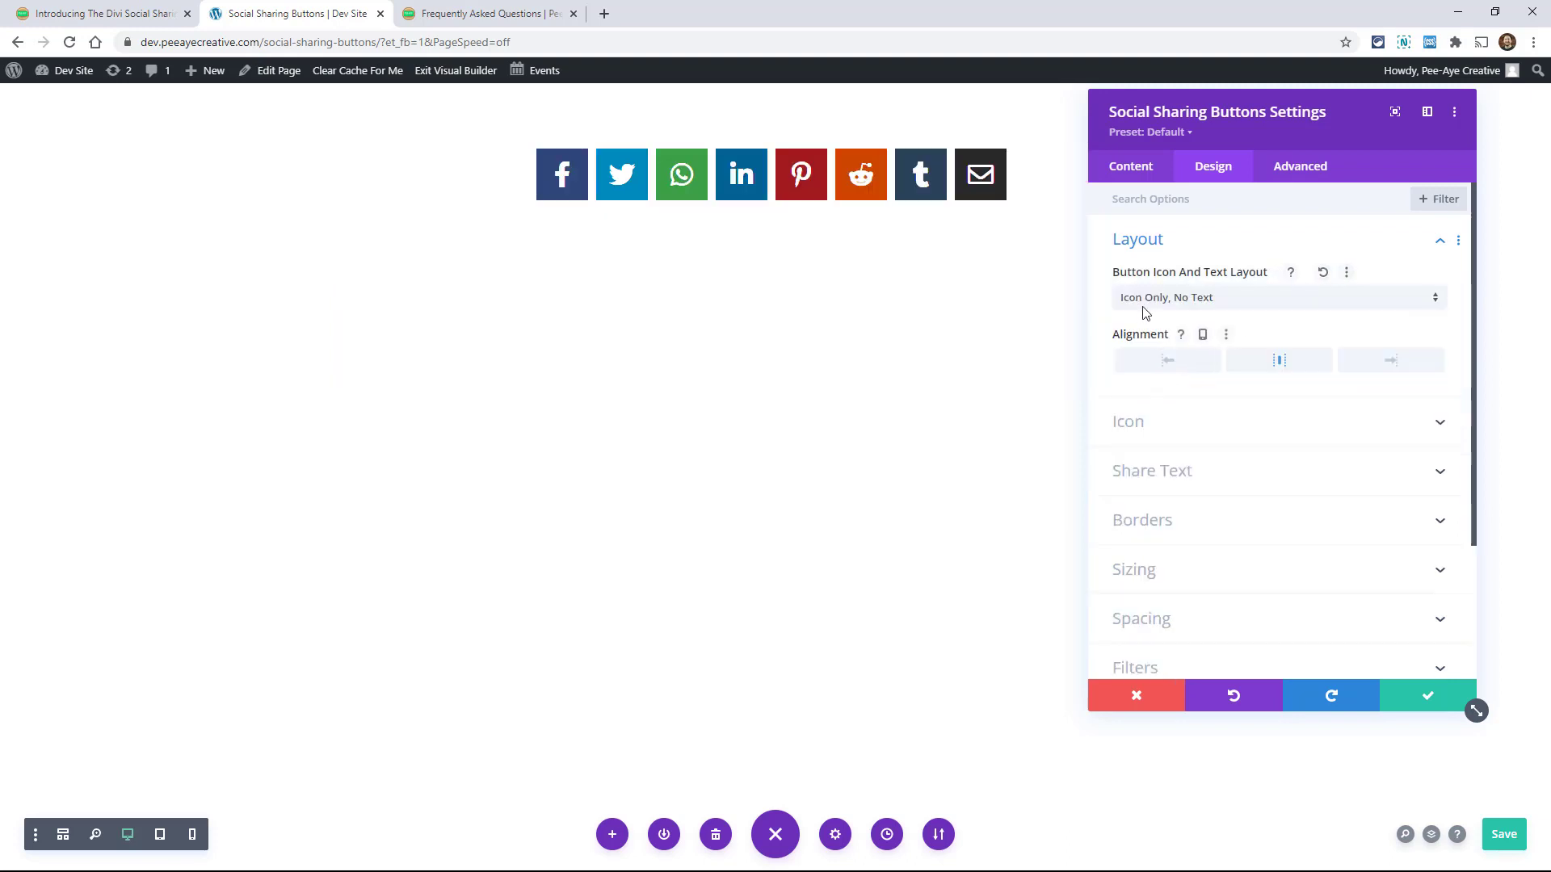
{"action": "left_click", "coordinate": [1383, 363]}
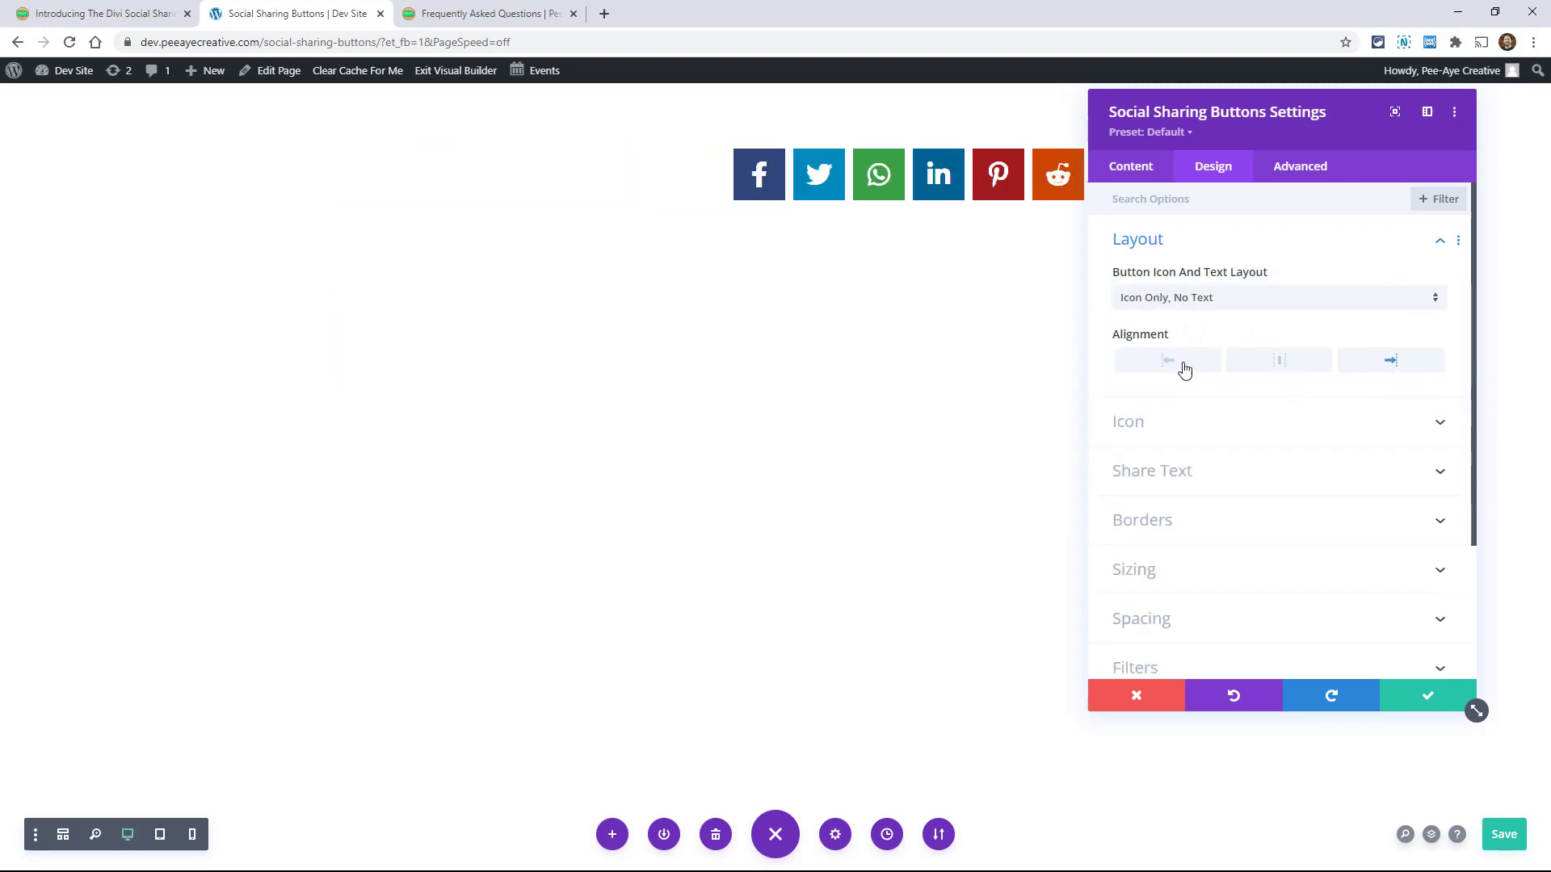
{"action": "left_click", "coordinate": [1257, 360]}
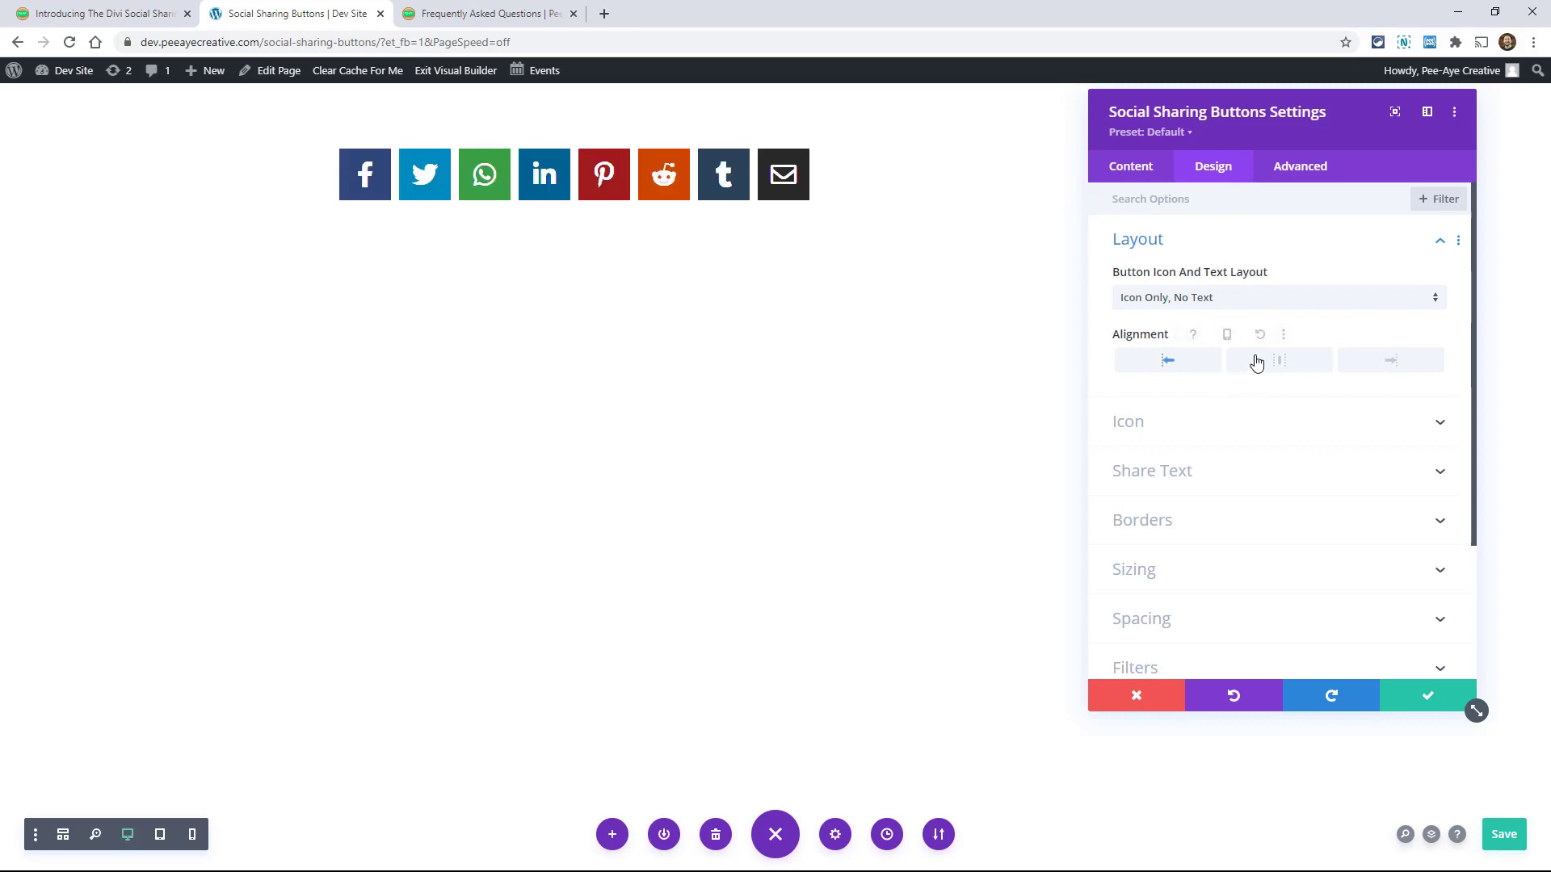
Try the Text Only layout, then return the buttons to Icon Left, Text Right.
{"action": "left_click", "coordinate": [1150, 301]}
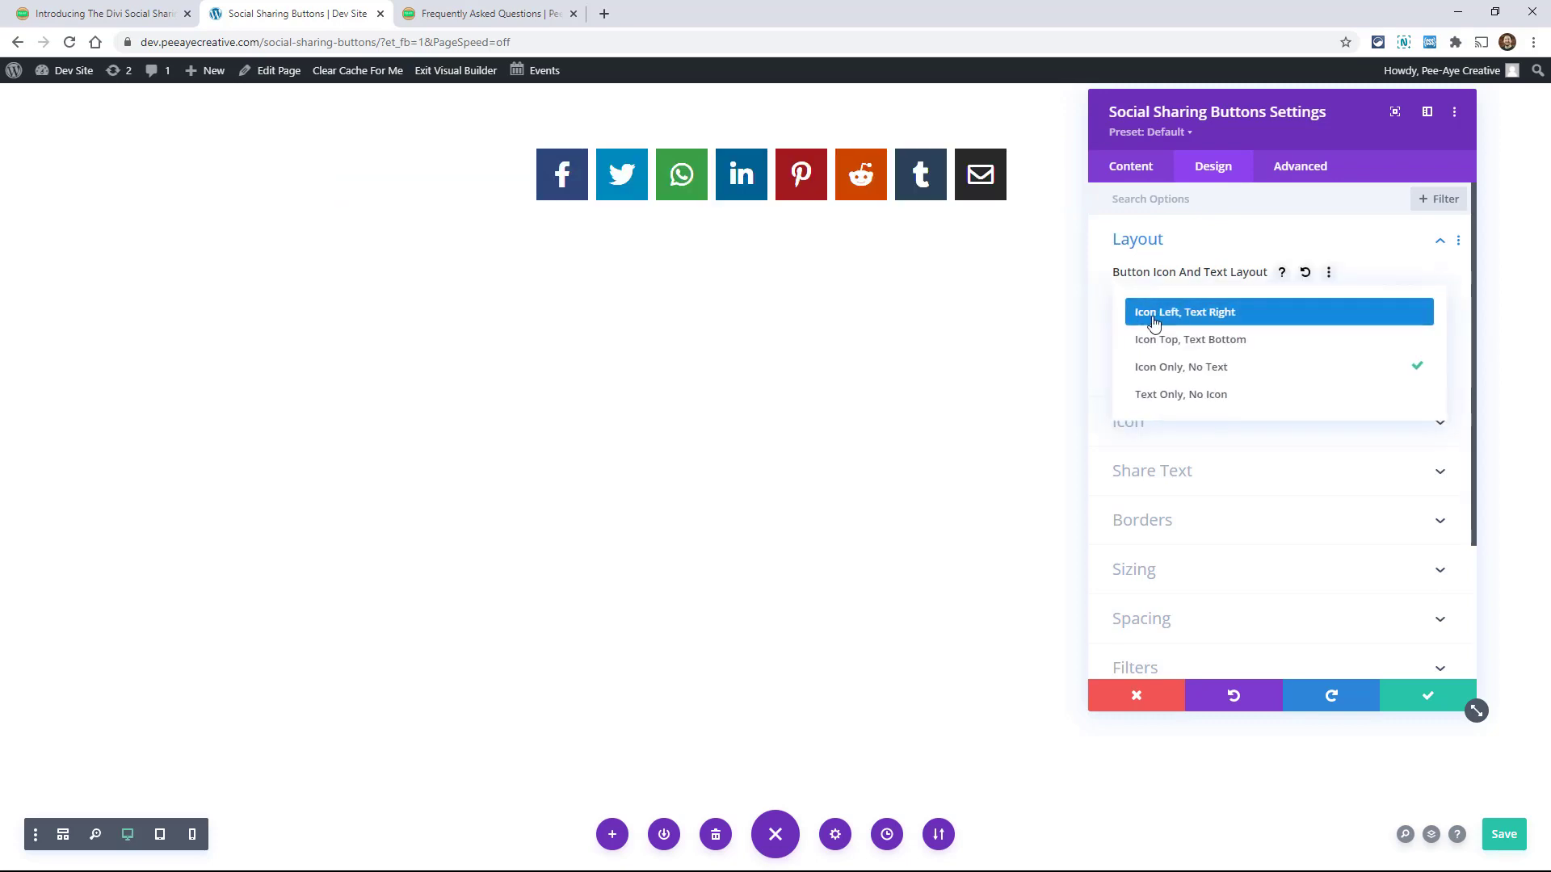
{"action": "left_click", "coordinate": [1169, 397]}
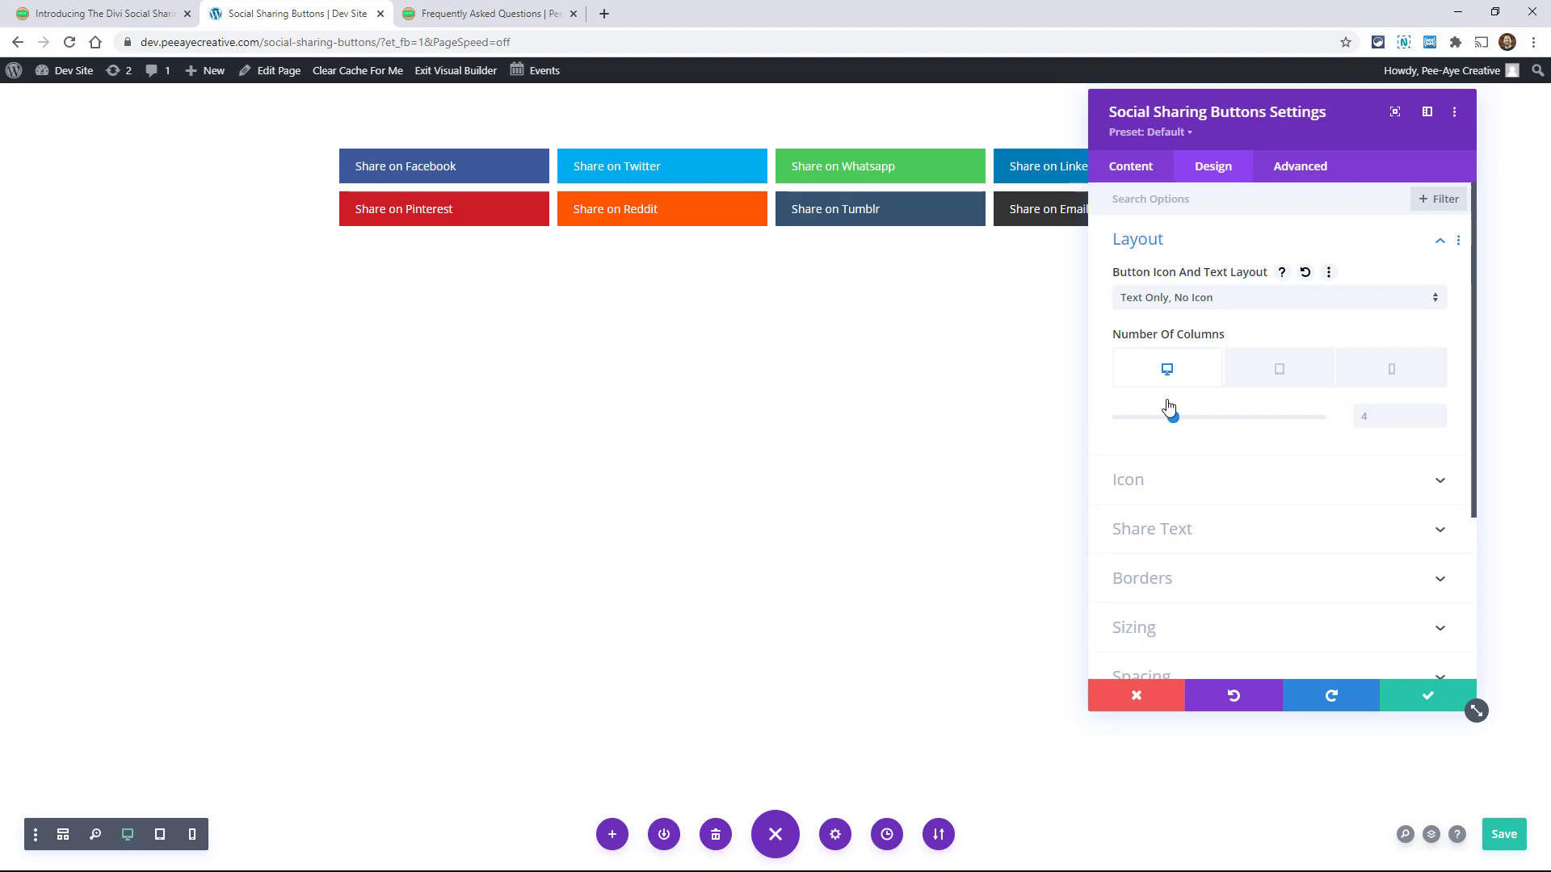
{"action": "left_click", "coordinate": [1157, 299]}
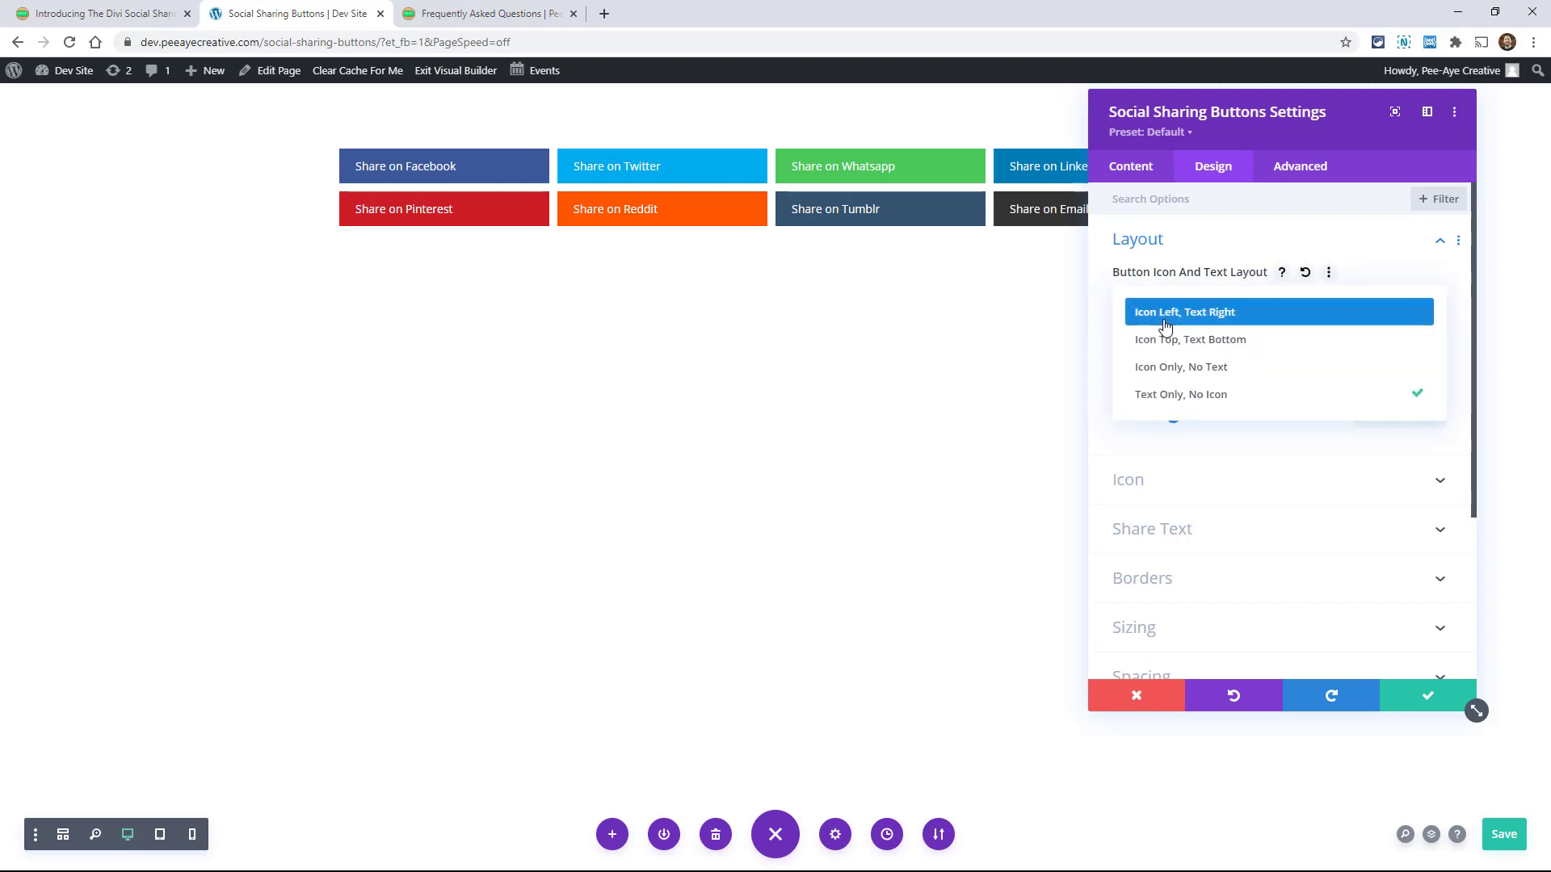
{"action": "left_click", "coordinate": [1164, 315]}
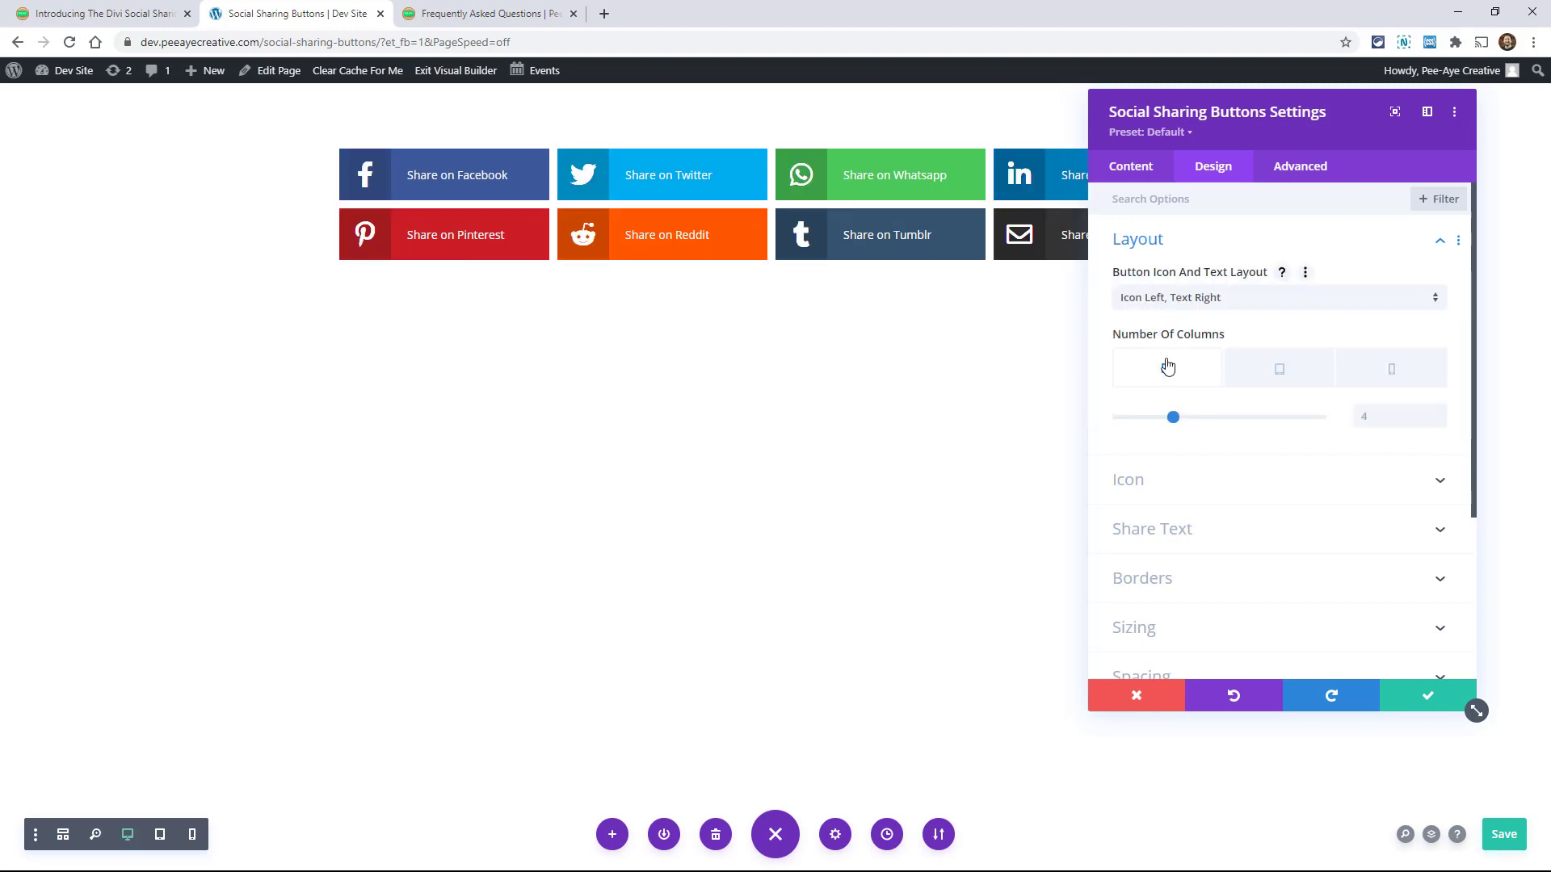
{"action": "left_click", "coordinate": [1154, 479]}
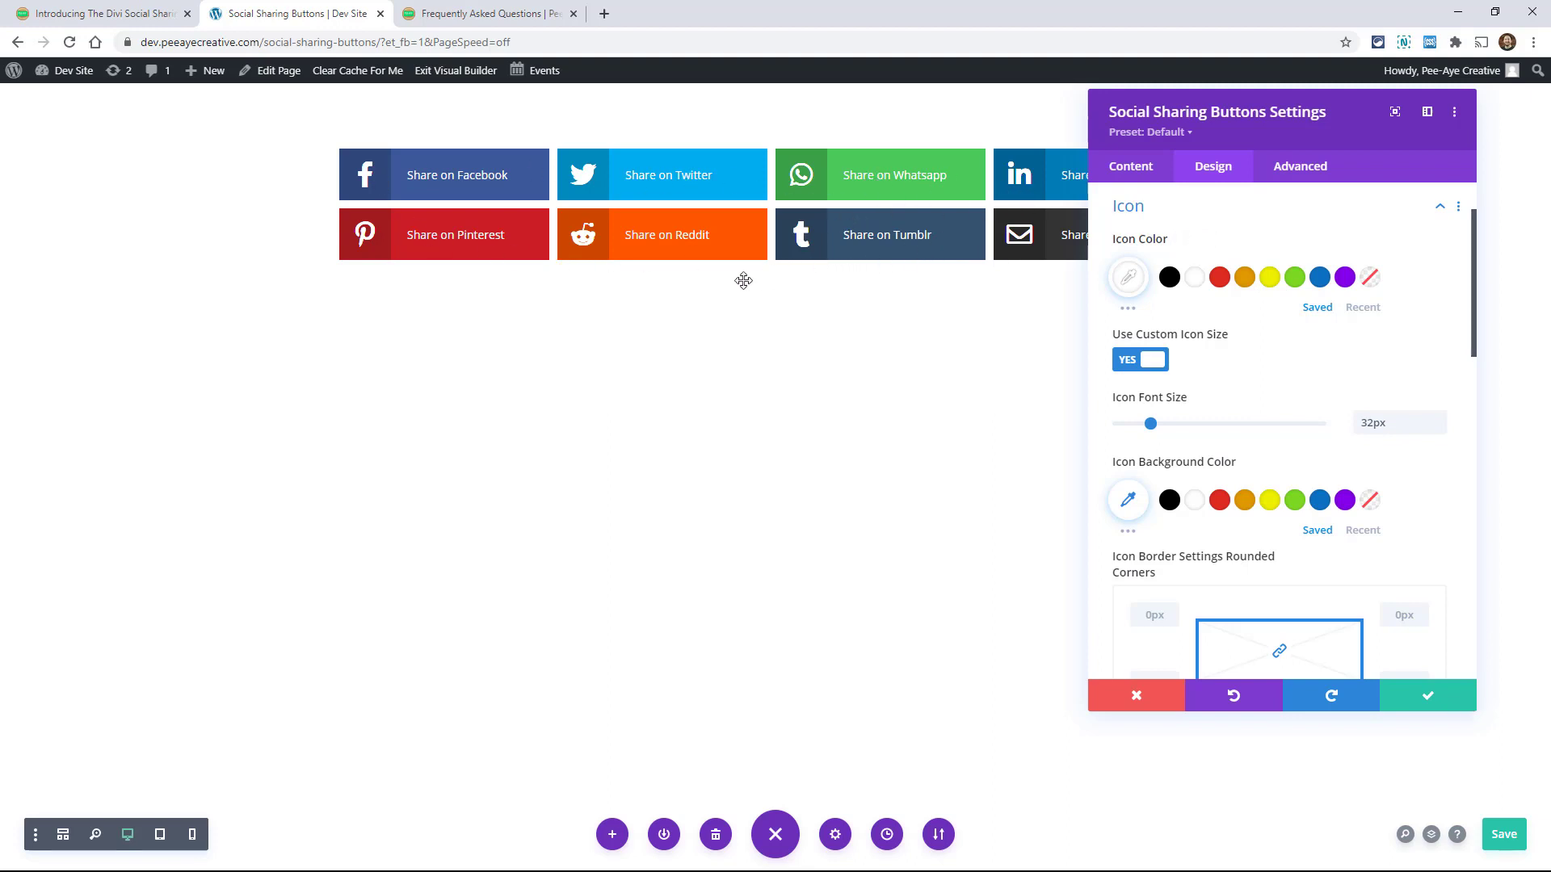
Enlarge the icons to 40px with black icon box backgrounds, then expand the Spacing options.
{"action": "scroll", "coordinate": [1211, 428], "scroll_direction": "down", "scroll_amount": 3}
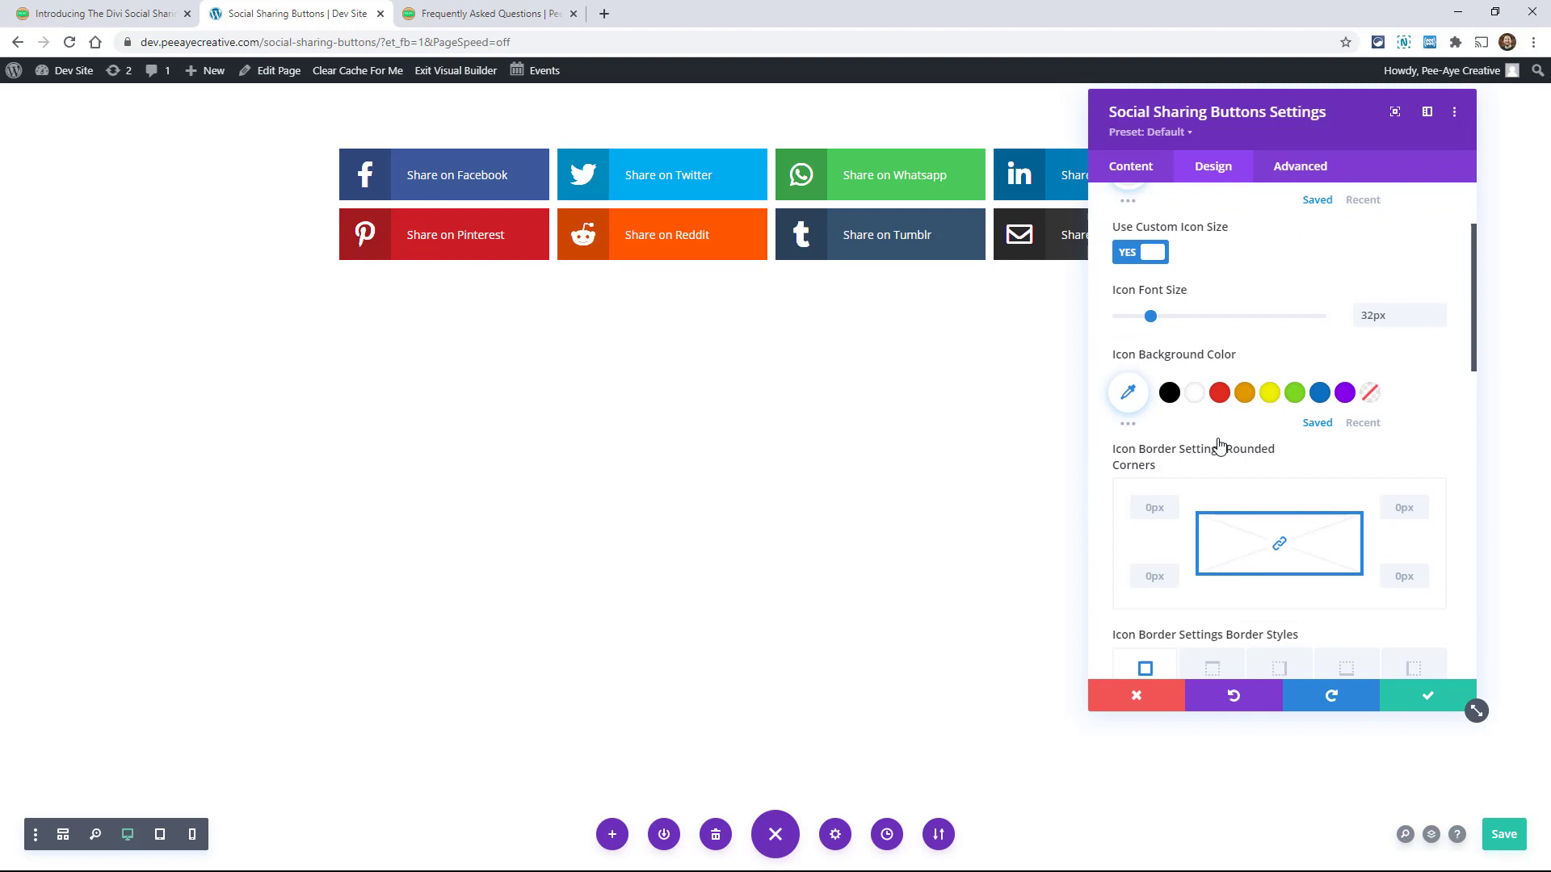
{"action": "scroll", "coordinate": [1216, 444], "scroll_direction": "up", "scroll_amount": 3}
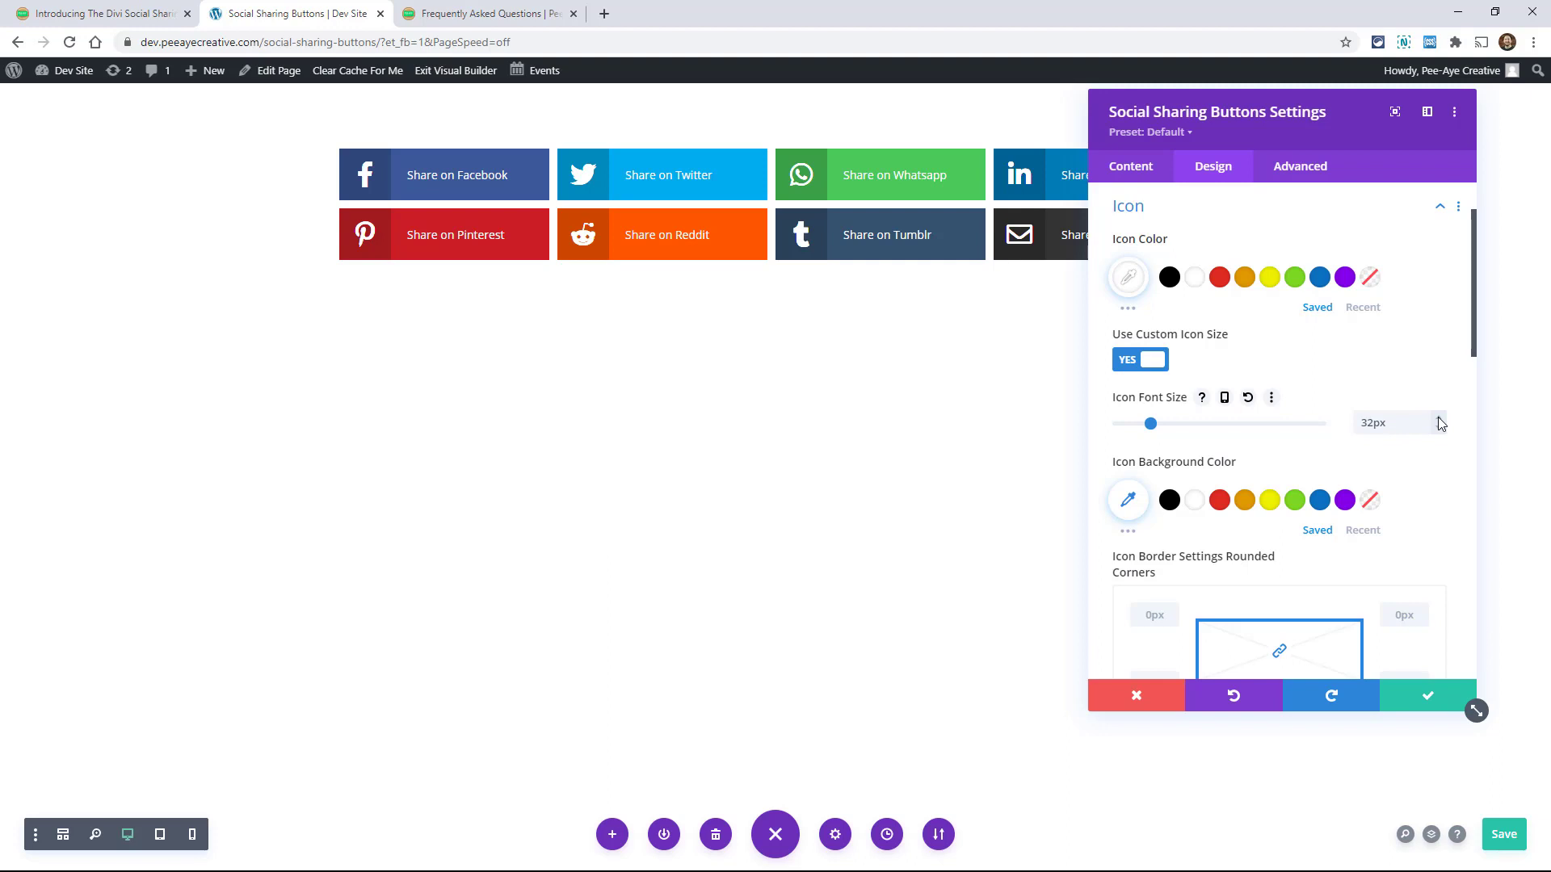
{"action": "left_click", "coordinate": [1438, 418]}
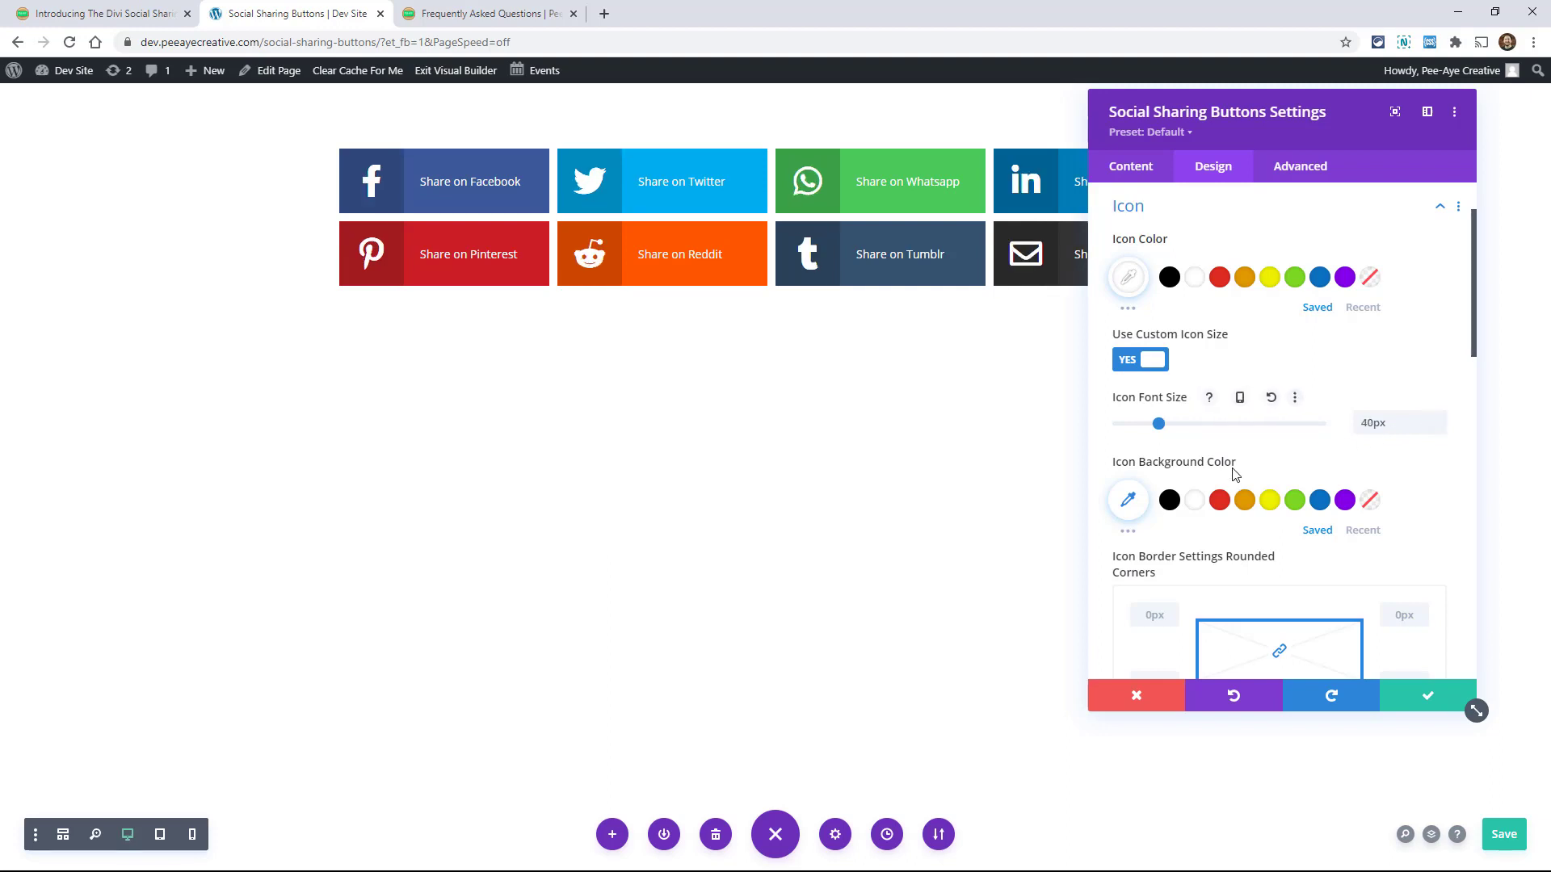
{"action": "scroll", "coordinate": [1211, 405], "scroll_direction": "down", "scroll_amount": 3}
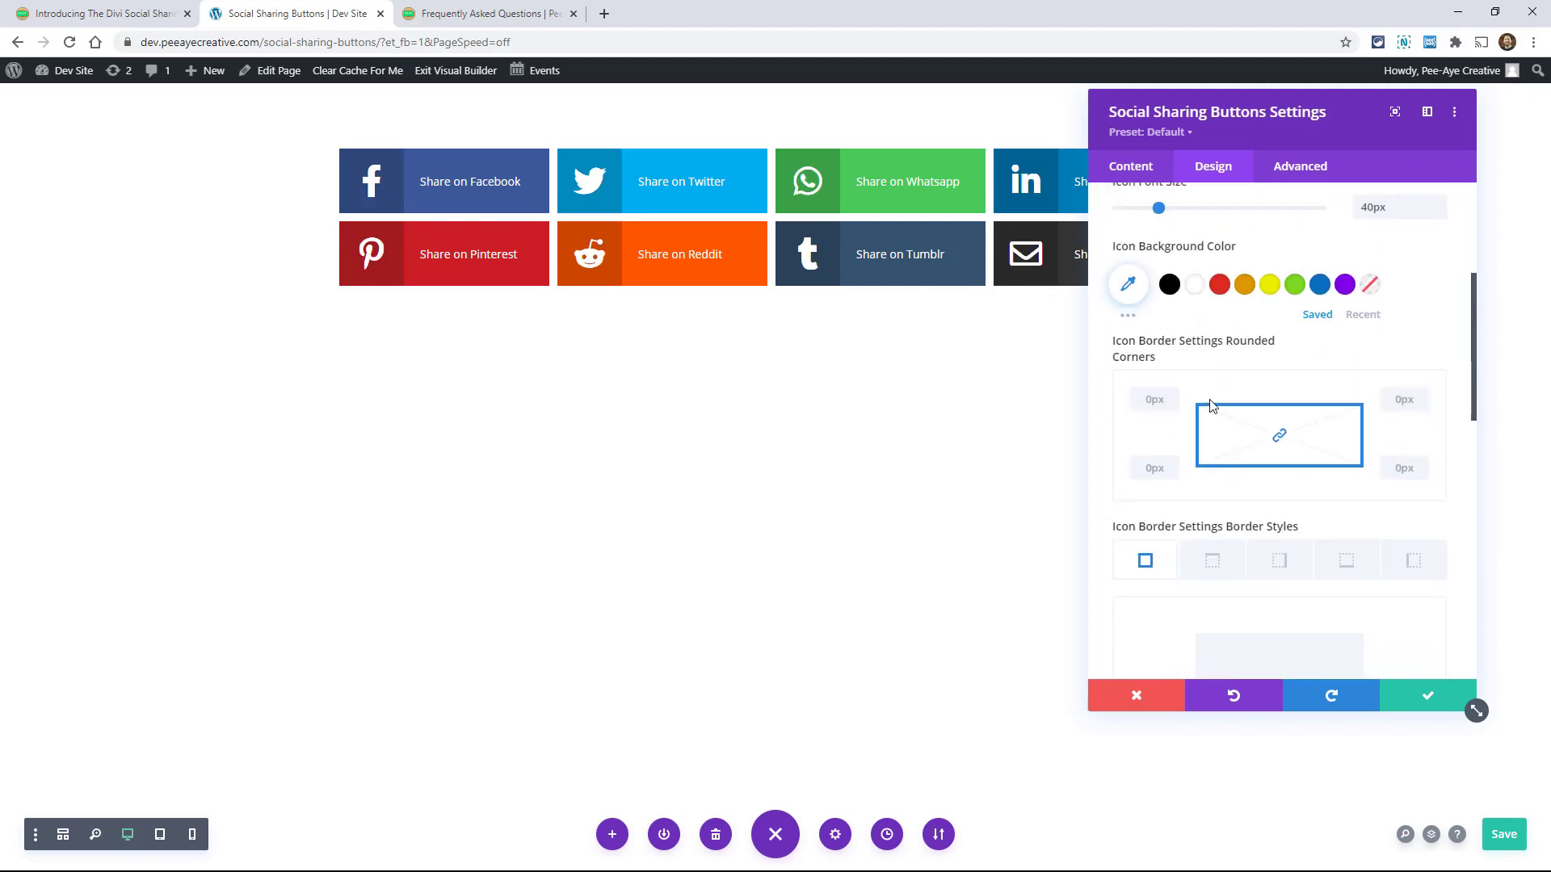
{"action": "left_click", "coordinate": [1170, 286]}
{"action": "scroll", "coordinate": [1193, 509], "scroll_direction": "down", "scroll_amount": 1}
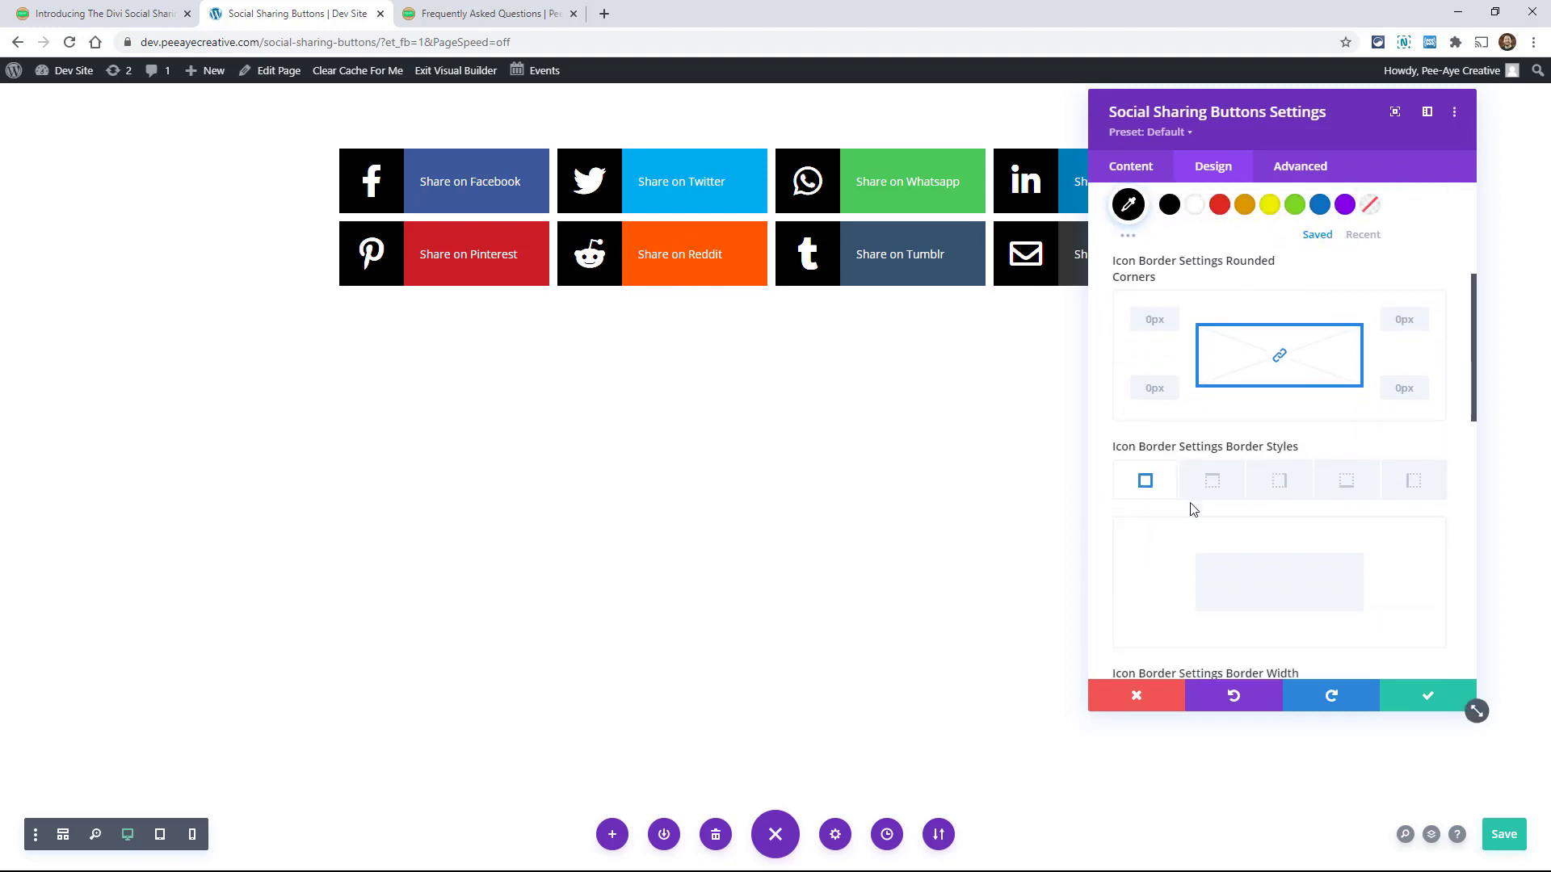
{"action": "scroll", "coordinate": [1193, 509], "scroll_direction": "down", "scroll_amount": 10}
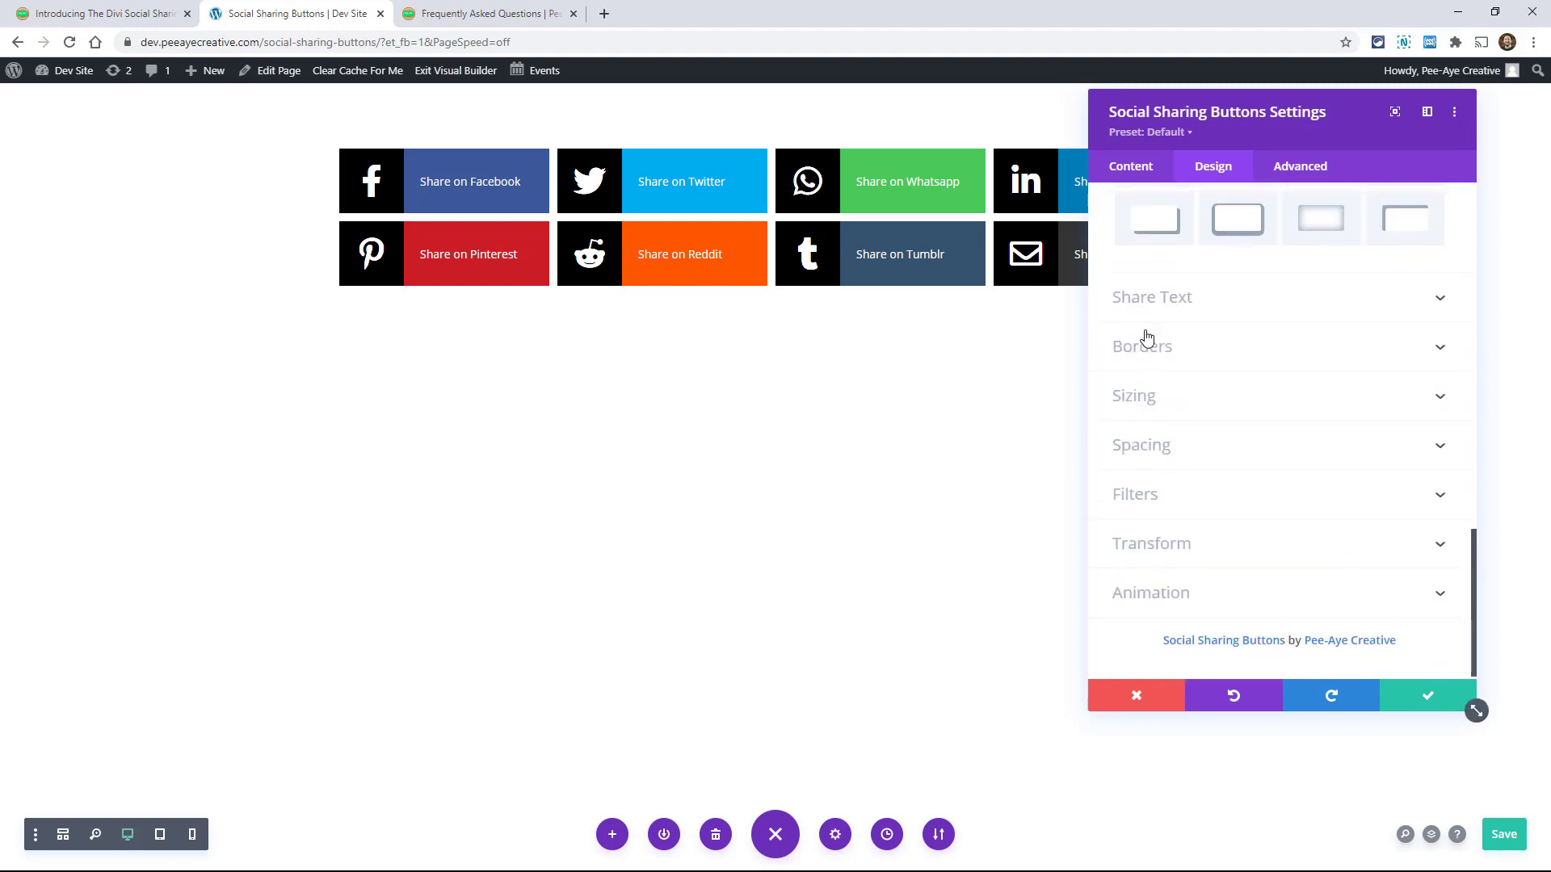
{"action": "left_click", "coordinate": [1155, 446]}
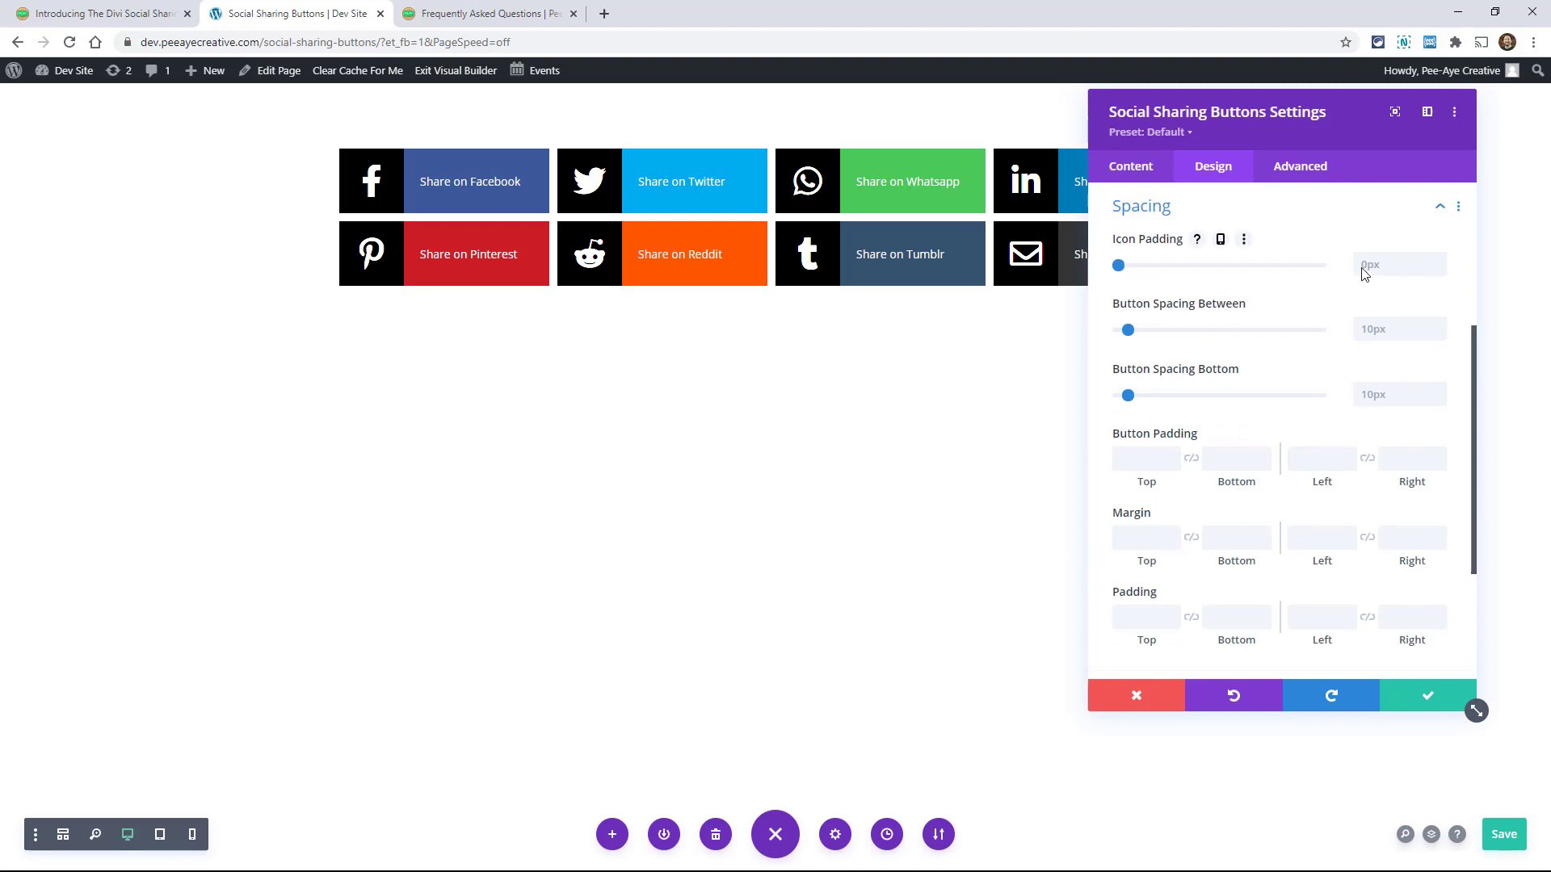
Set Button Spacing Between to 19px and Button Spacing Bottom to 20px.
{"action": "left_click", "coordinate": [1438, 324]}
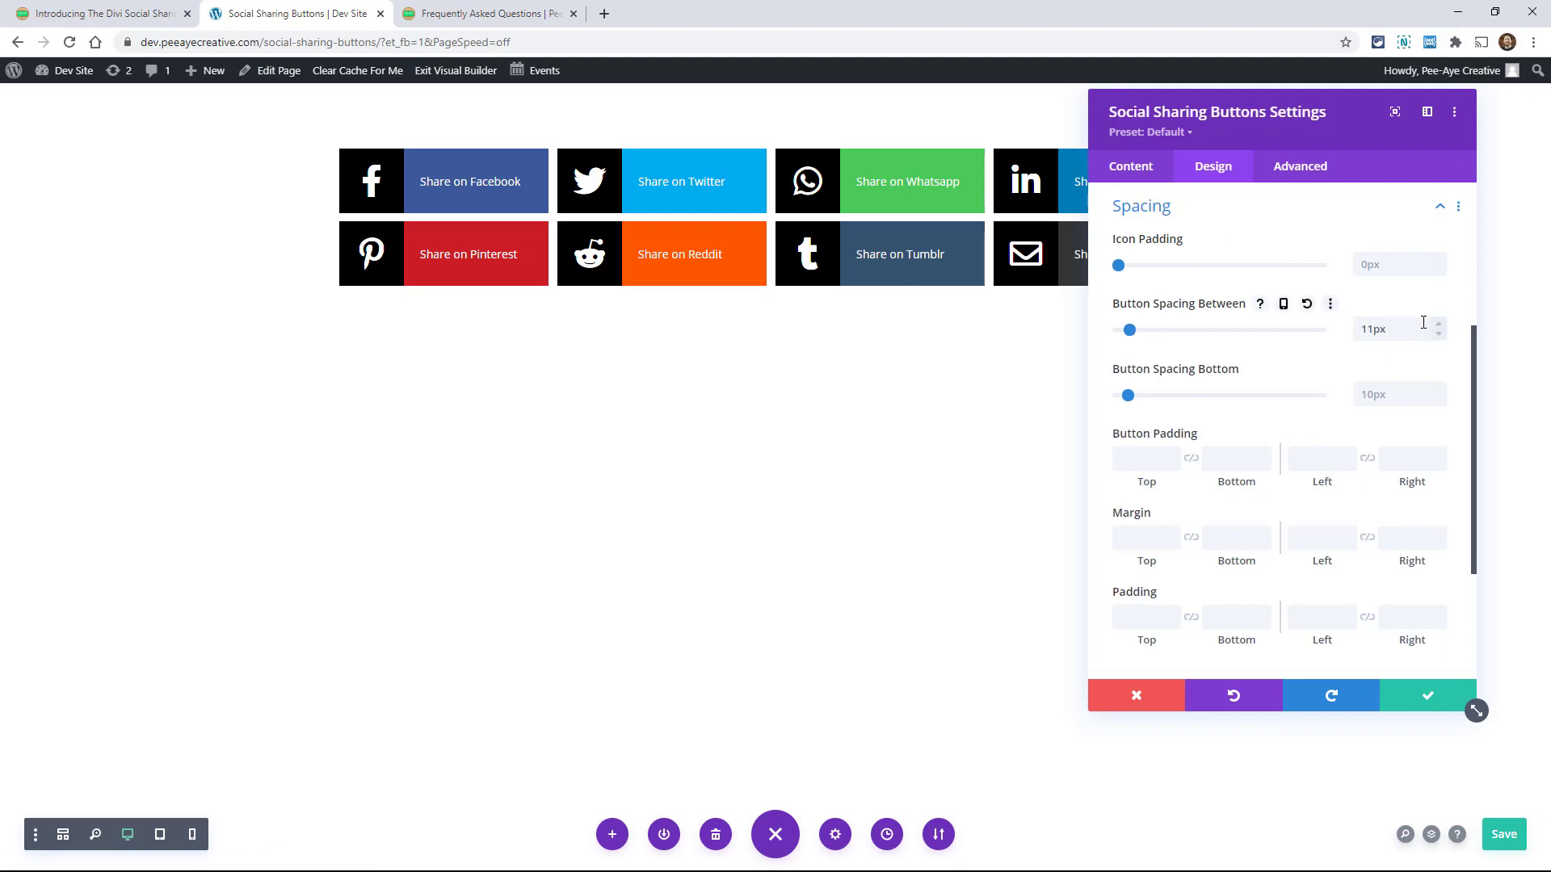
{"action": "left_click", "coordinate": [1439, 324]}
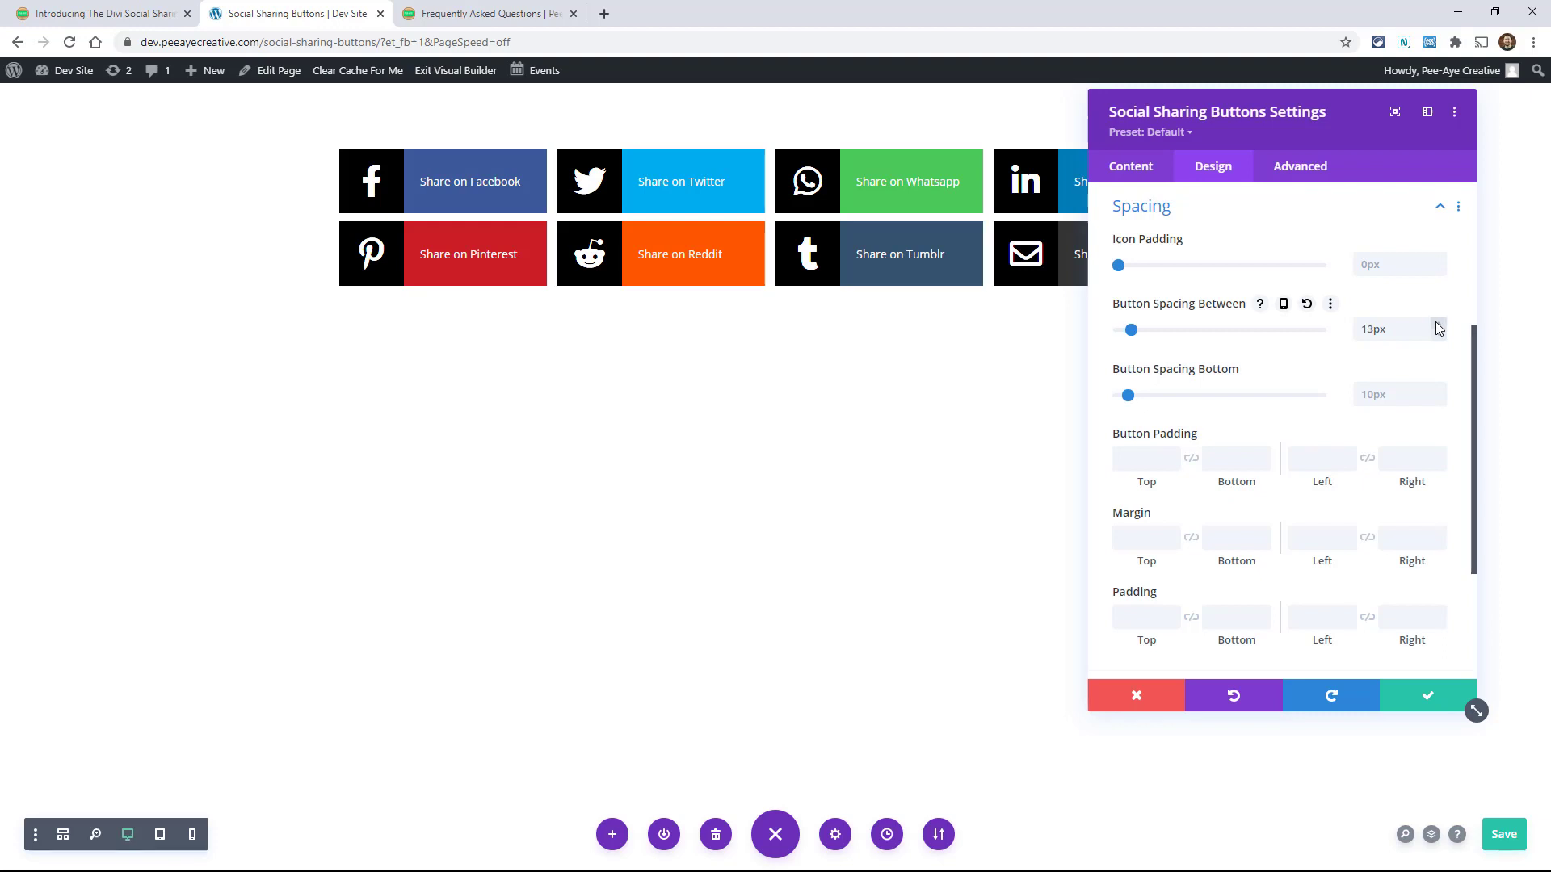
{"action": "left_click", "coordinate": [1439, 324]}
{"action": "left_click", "coordinate": [1439, 324]}
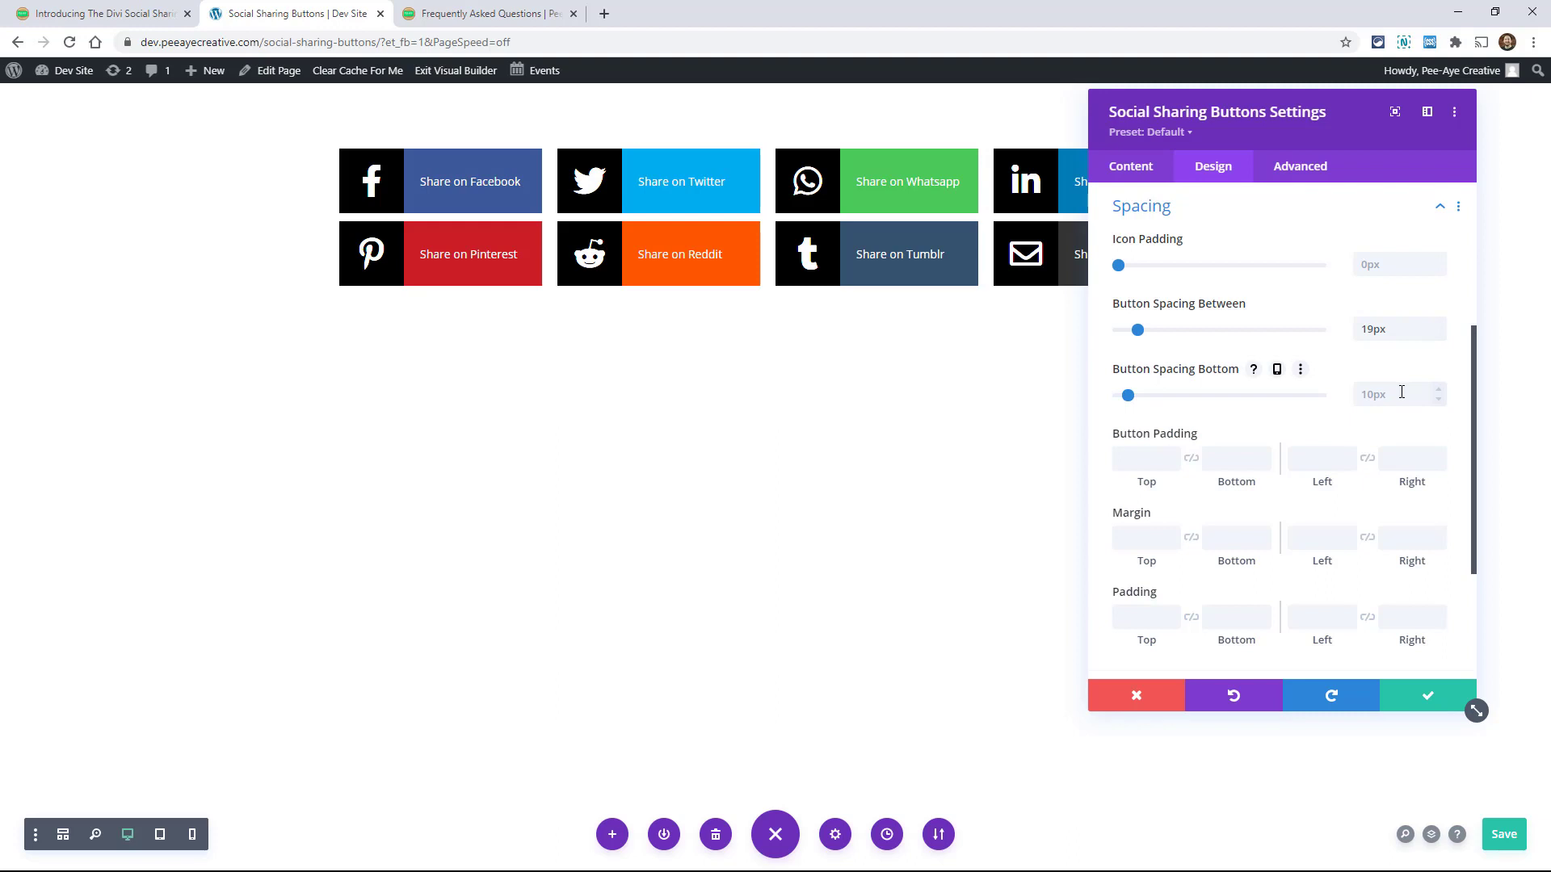
{"action": "left_click", "coordinate": [1374, 394]}
{"action": "type", "text": "20px"}
Give the buttons linked 10px padding top/bottom and left/right.
{"action": "scroll", "coordinate": [1165, 306], "scroll_direction": "down", "scroll_amount": 3}
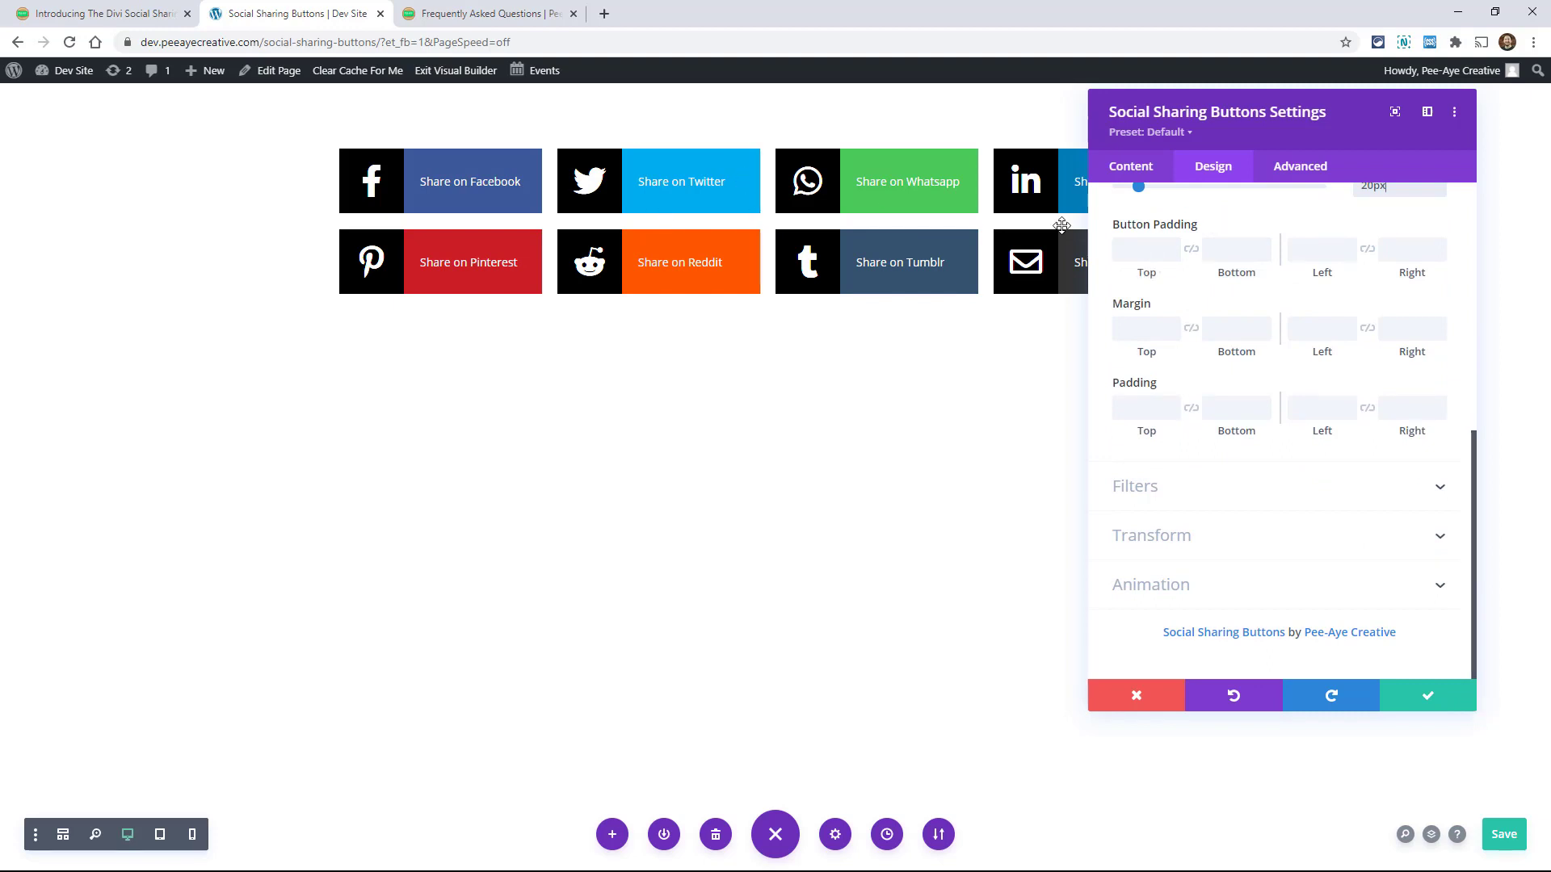
{"action": "left_click", "coordinate": [1141, 249]}
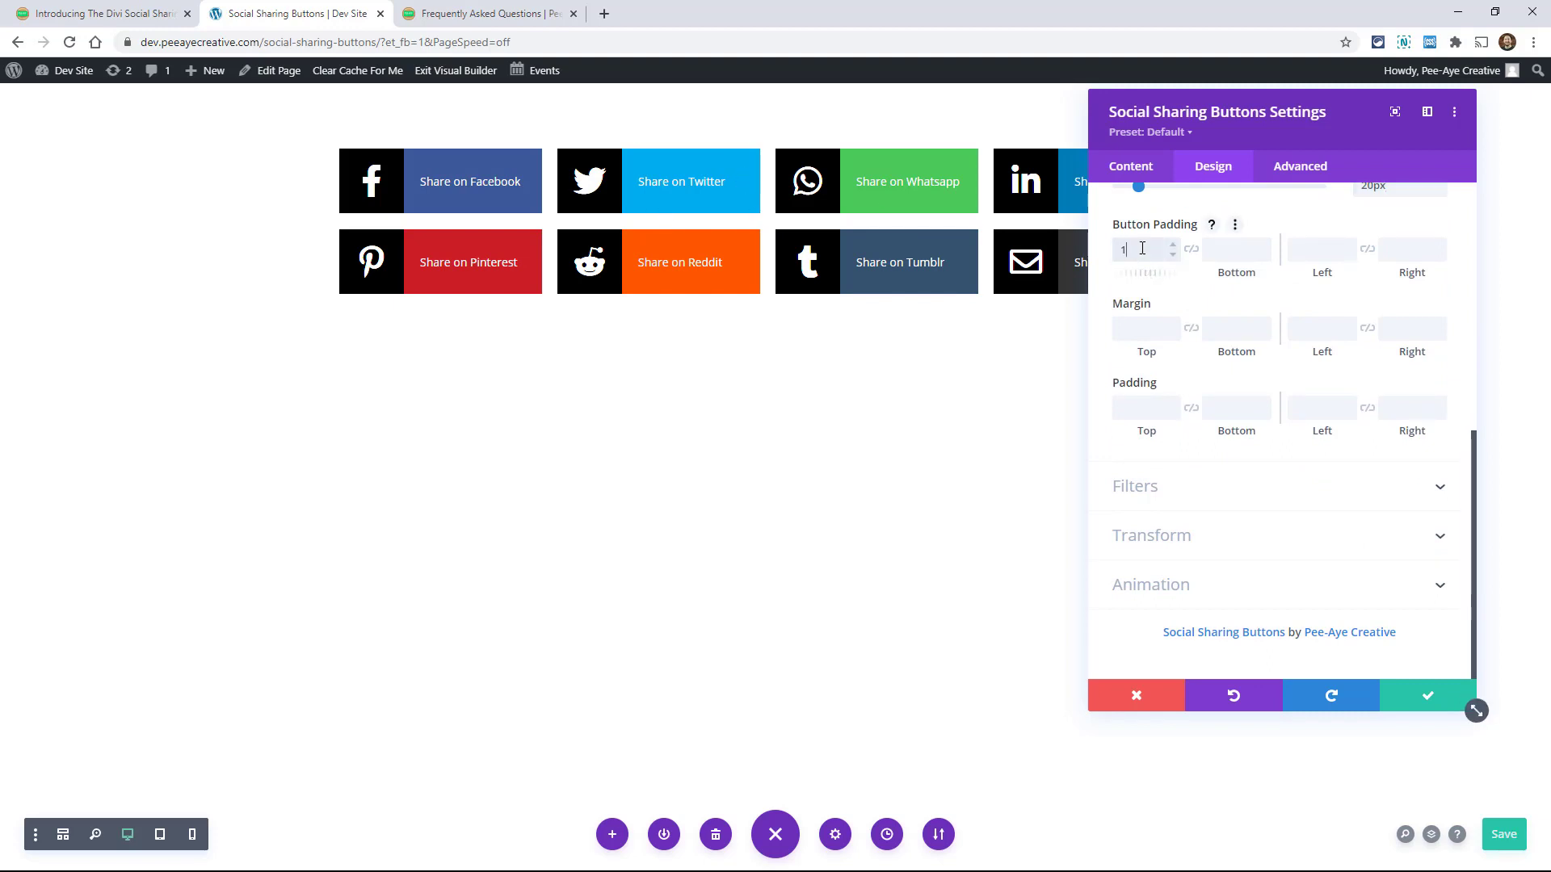
{"action": "type", "text": "10"}
{"action": "left_click", "coordinate": [1191, 249]}
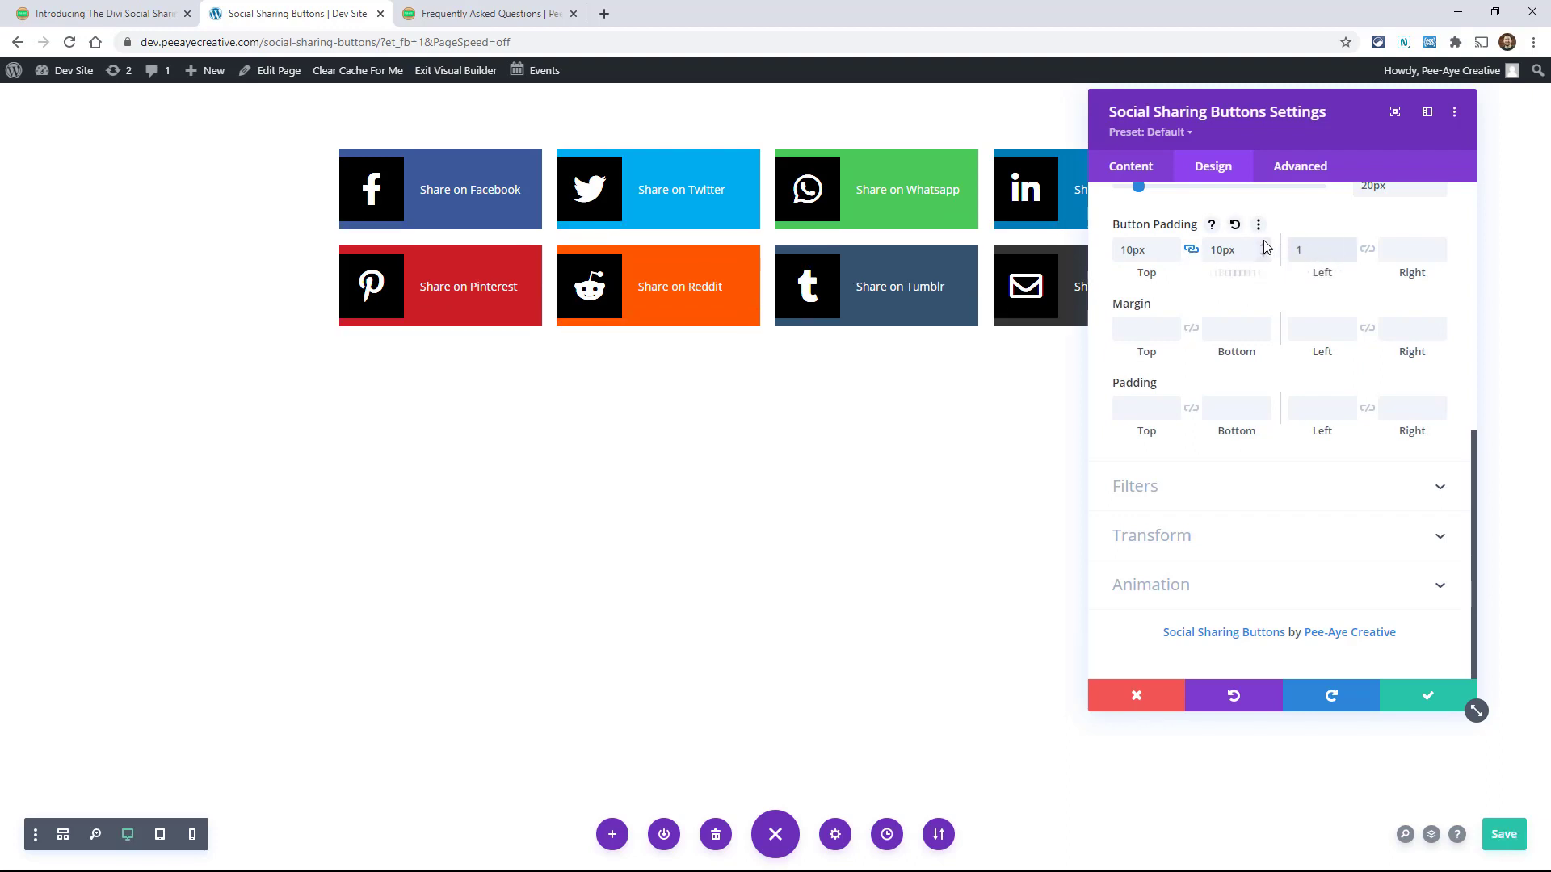
{"action": "left_click", "coordinate": [1366, 251]}
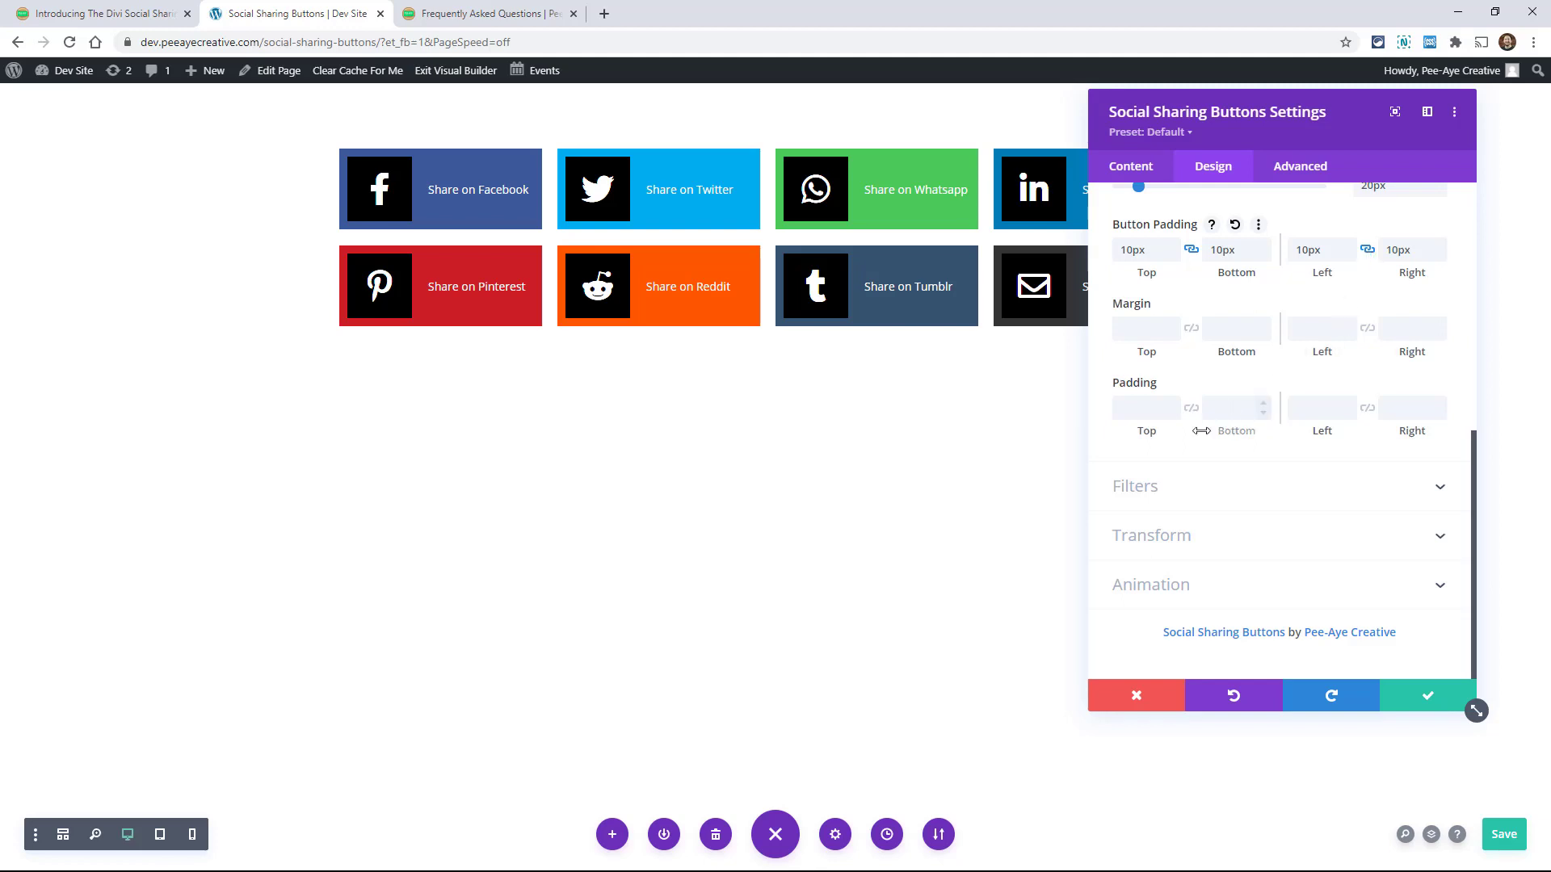
{"action": "scroll", "coordinate": [1189, 444], "scroll_direction": "up", "scroll_amount": 5}
Set the Share Text font weight to Bold.
{"action": "scroll", "coordinate": [1149, 377], "scroll_direction": "up", "scroll_amount": 2}
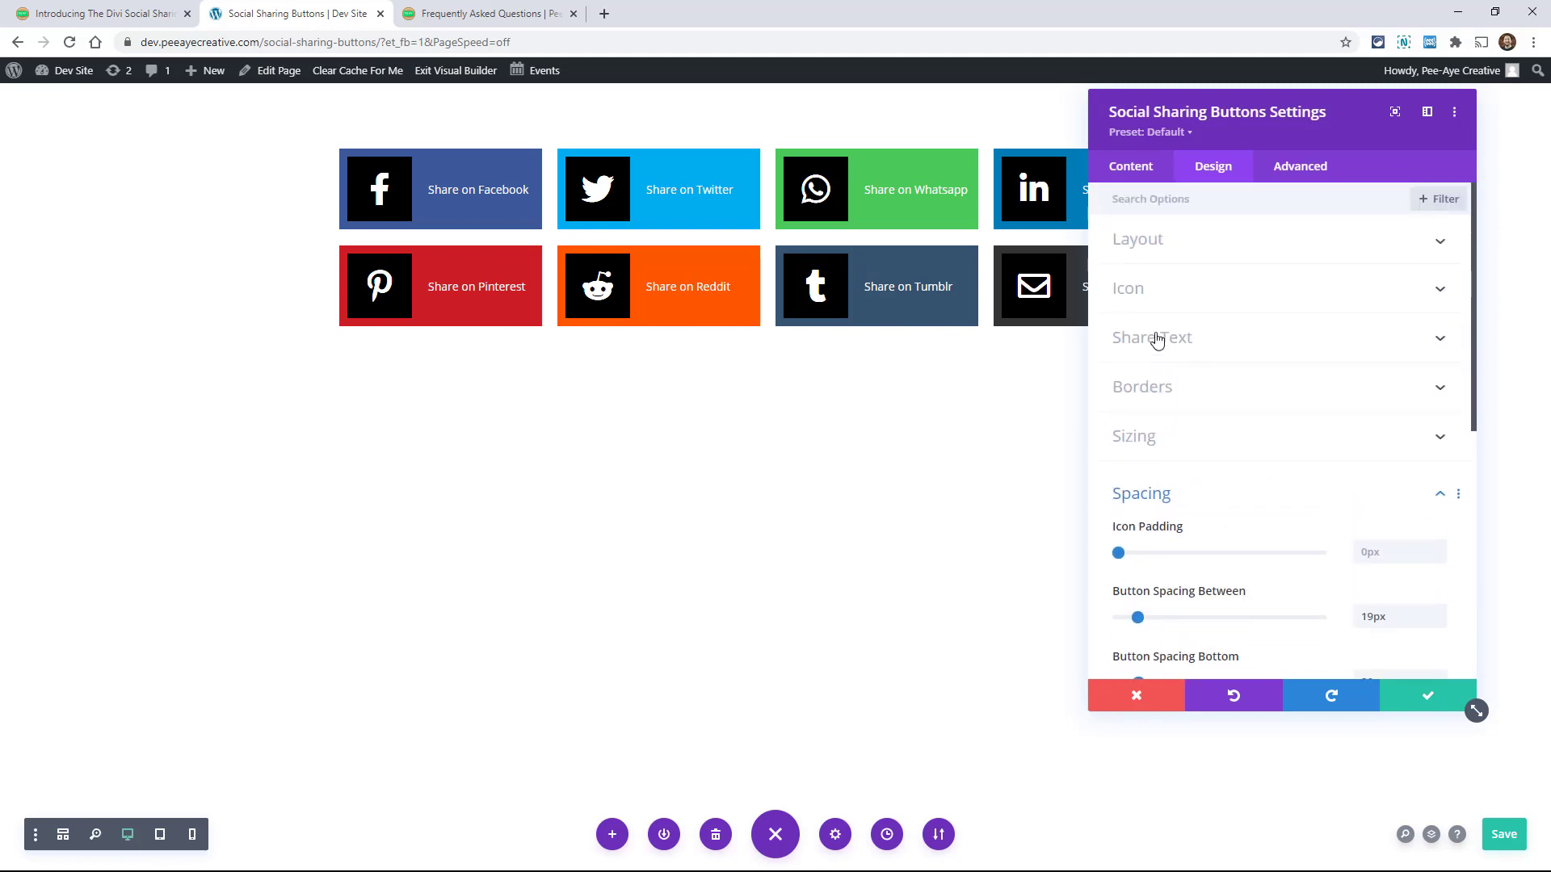
{"action": "left_click", "coordinate": [1156, 339]}
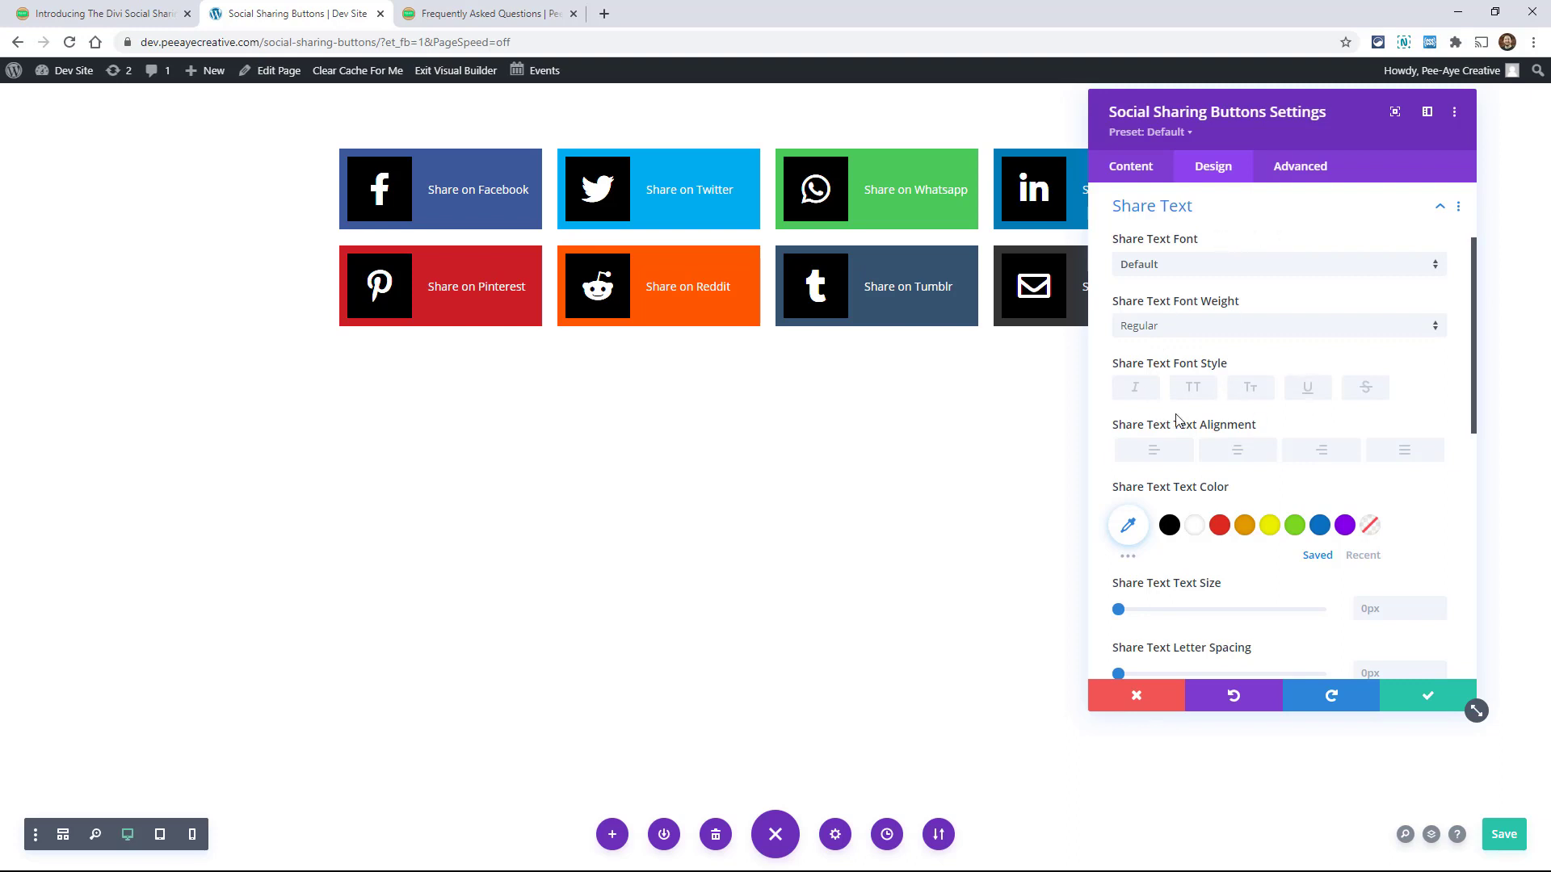
{"action": "left_click", "coordinate": [1151, 327]}
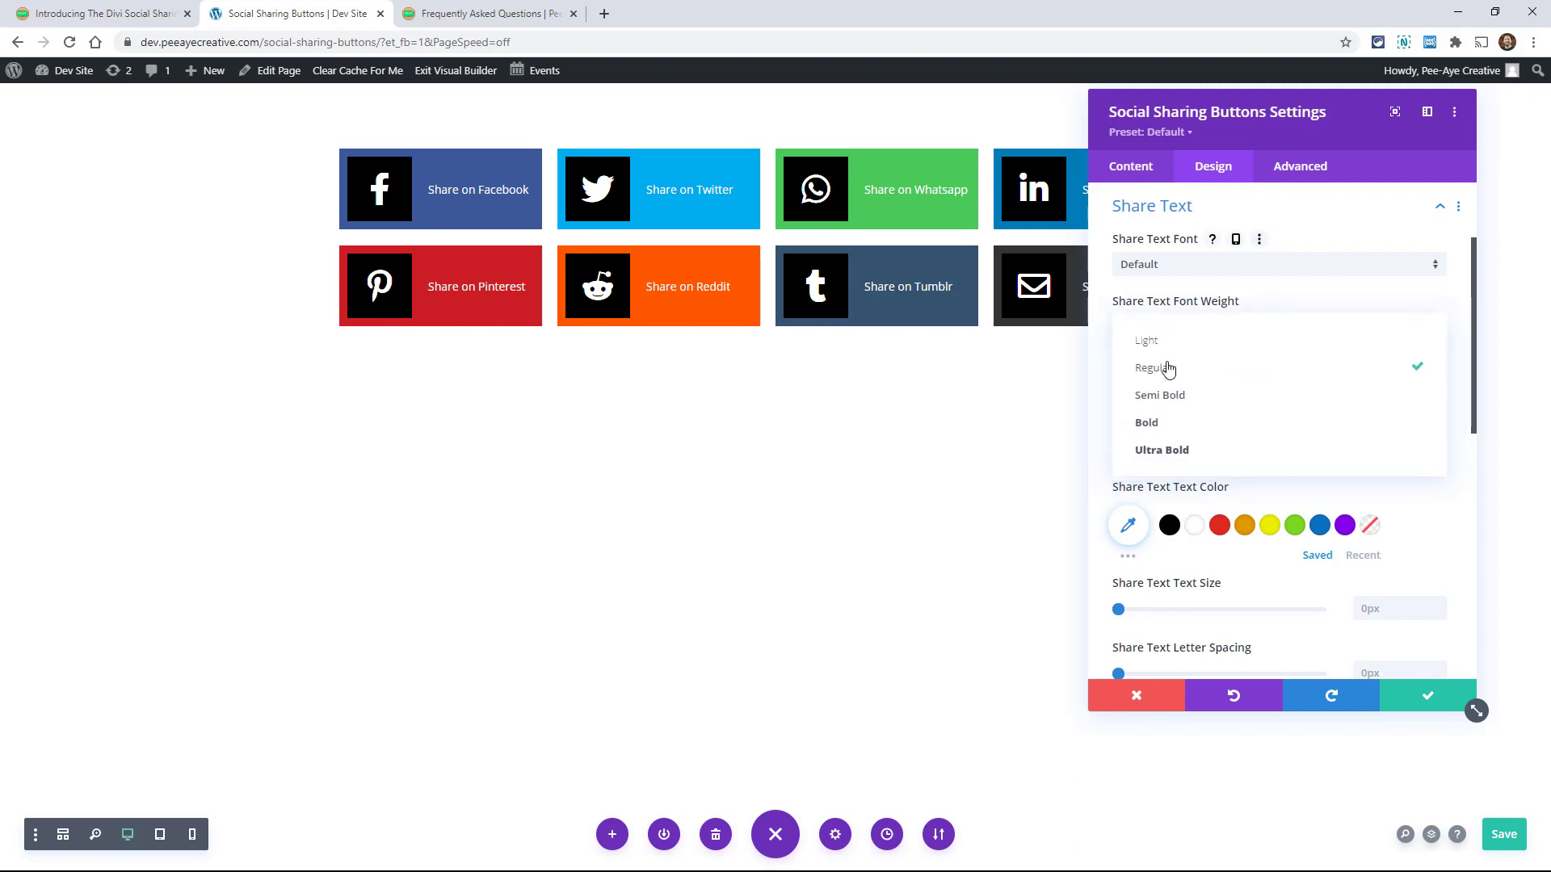
{"action": "left_click", "coordinate": [1159, 428]}
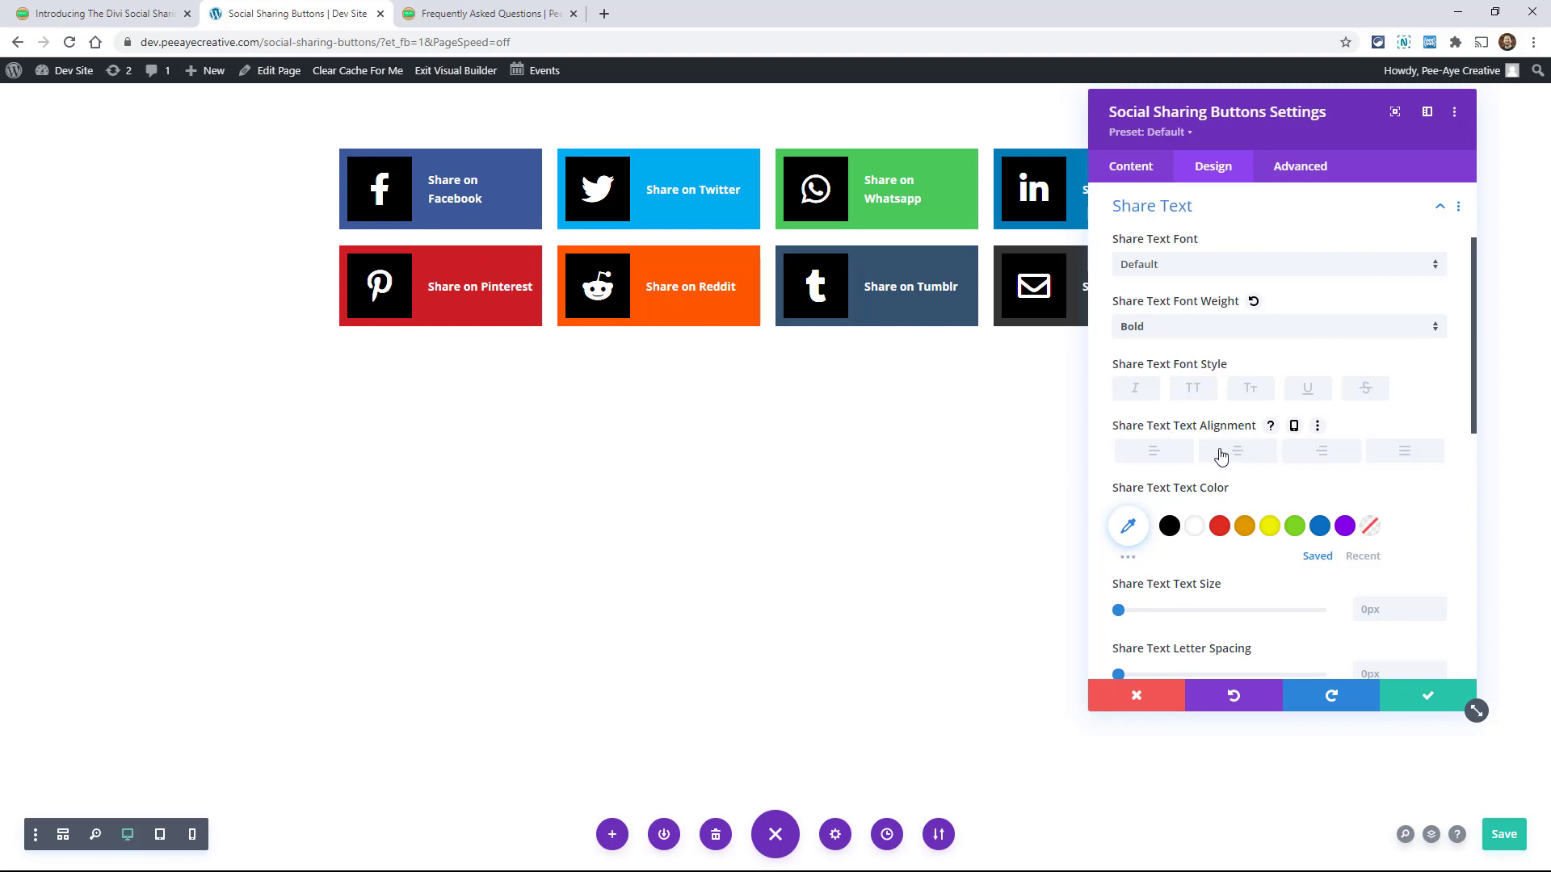
Give the Facebook network item the custom text 'Facebook'.
{"action": "scroll", "coordinate": [1165, 312], "scroll_direction": "up", "scroll_amount": 3}
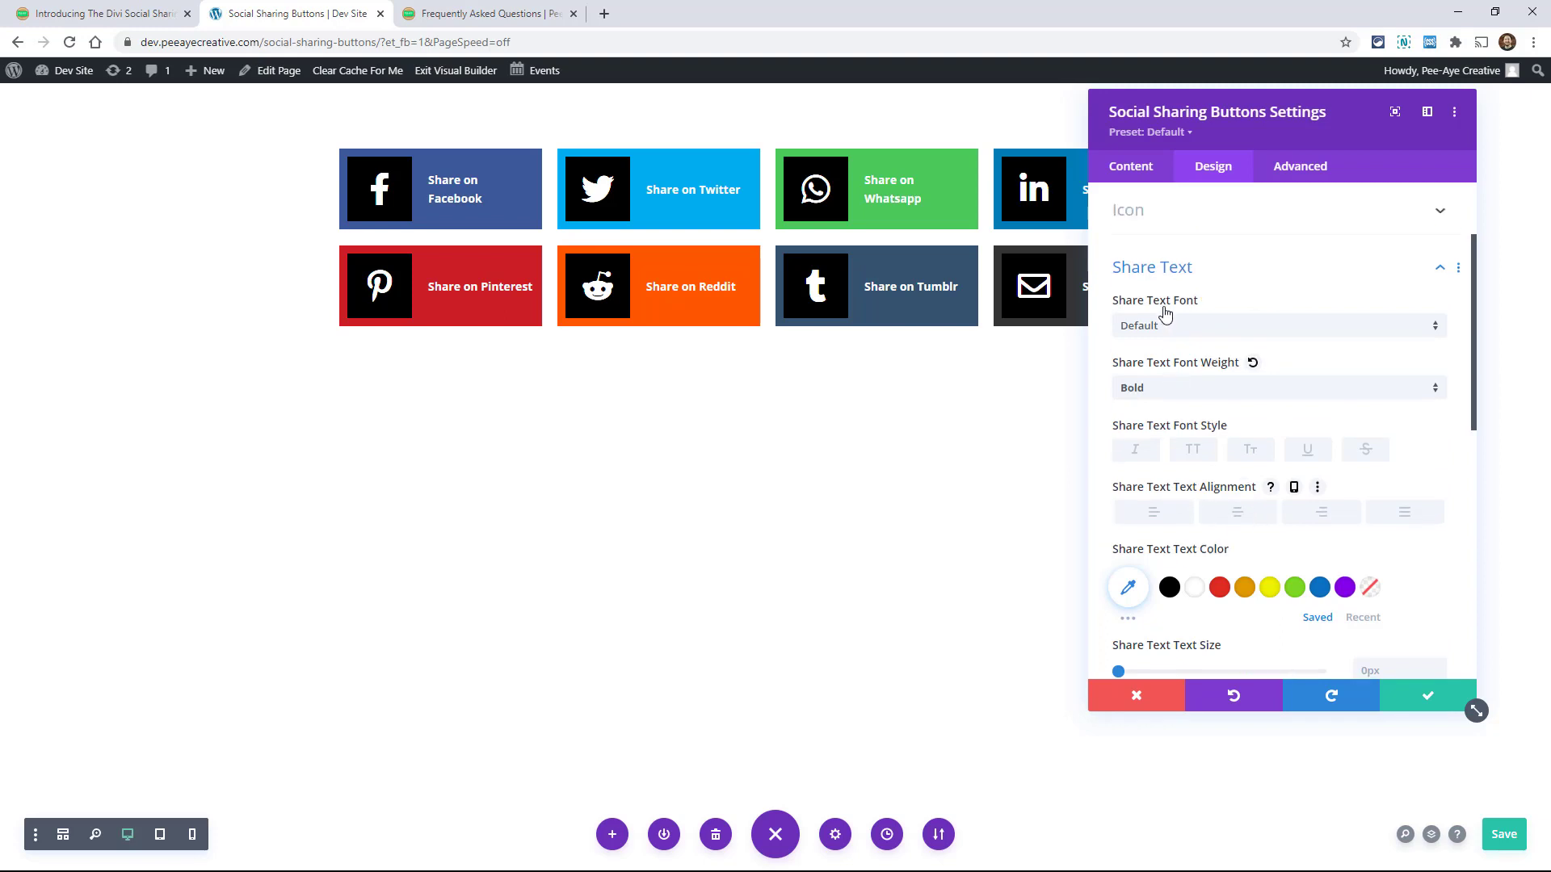
{"action": "left_click", "coordinate": [1131, 166]}
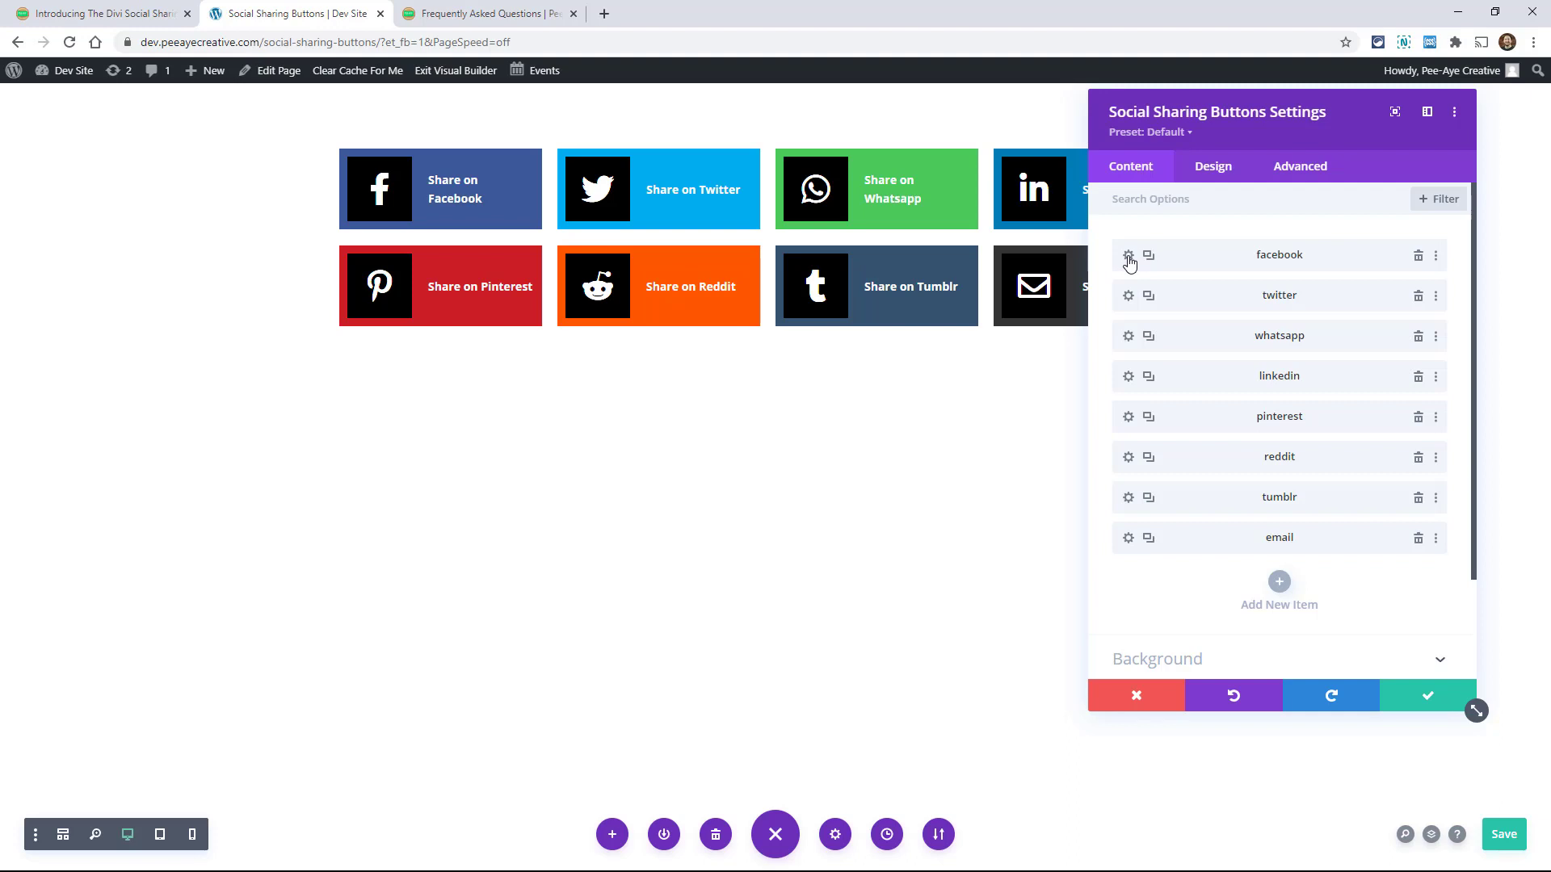
{"action": "left_click", "coordinate": [1129, 256]}
{"action": "left_click", "coordinate": [1160, 355]}
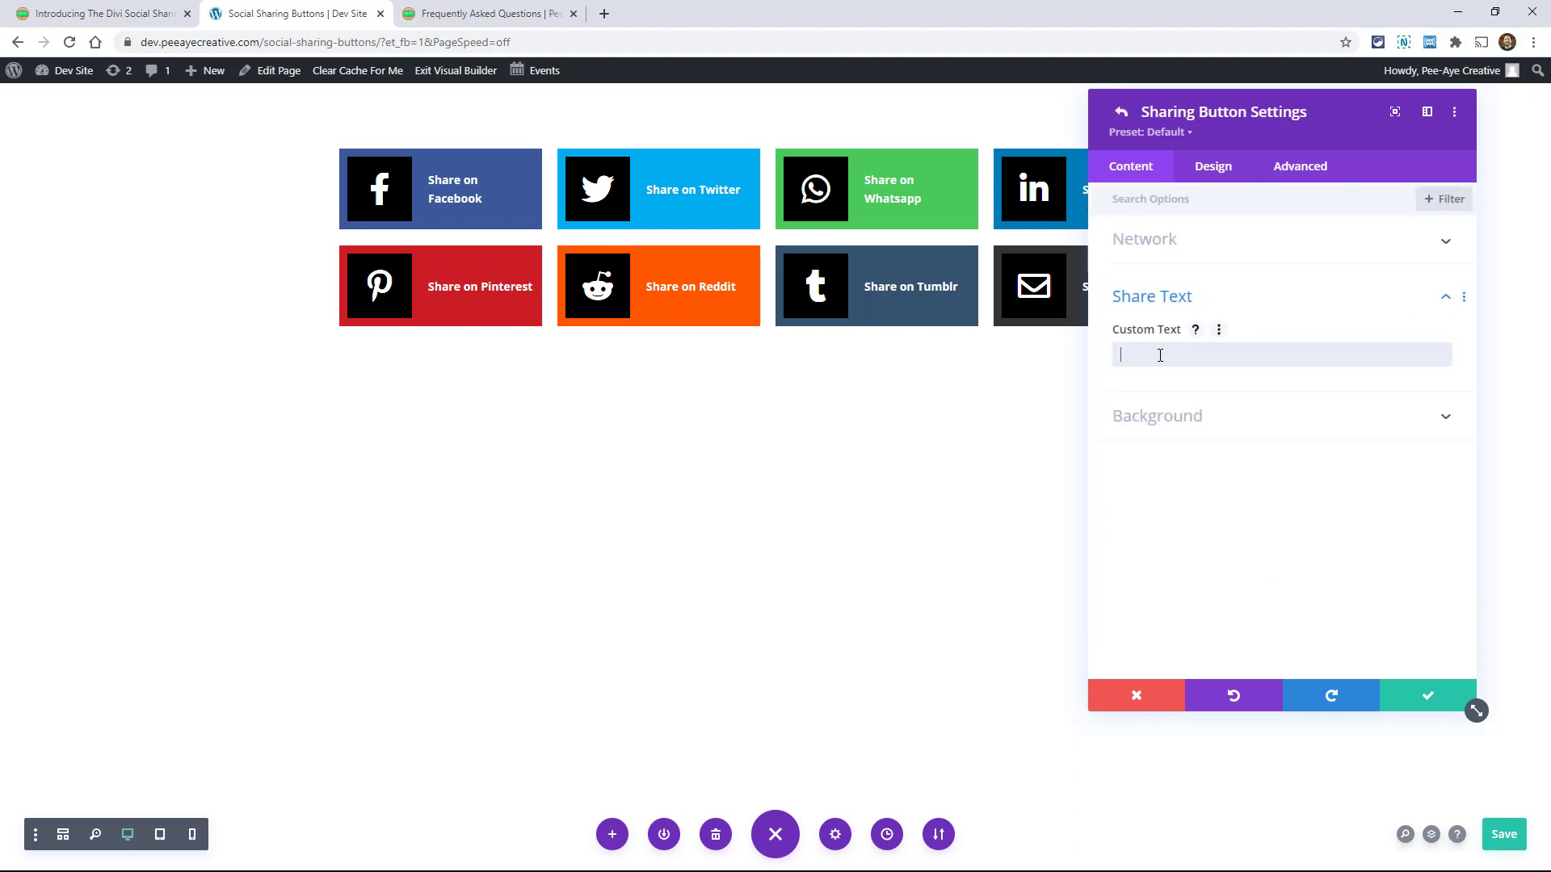
{"action": "type", "text": "Facebook"}
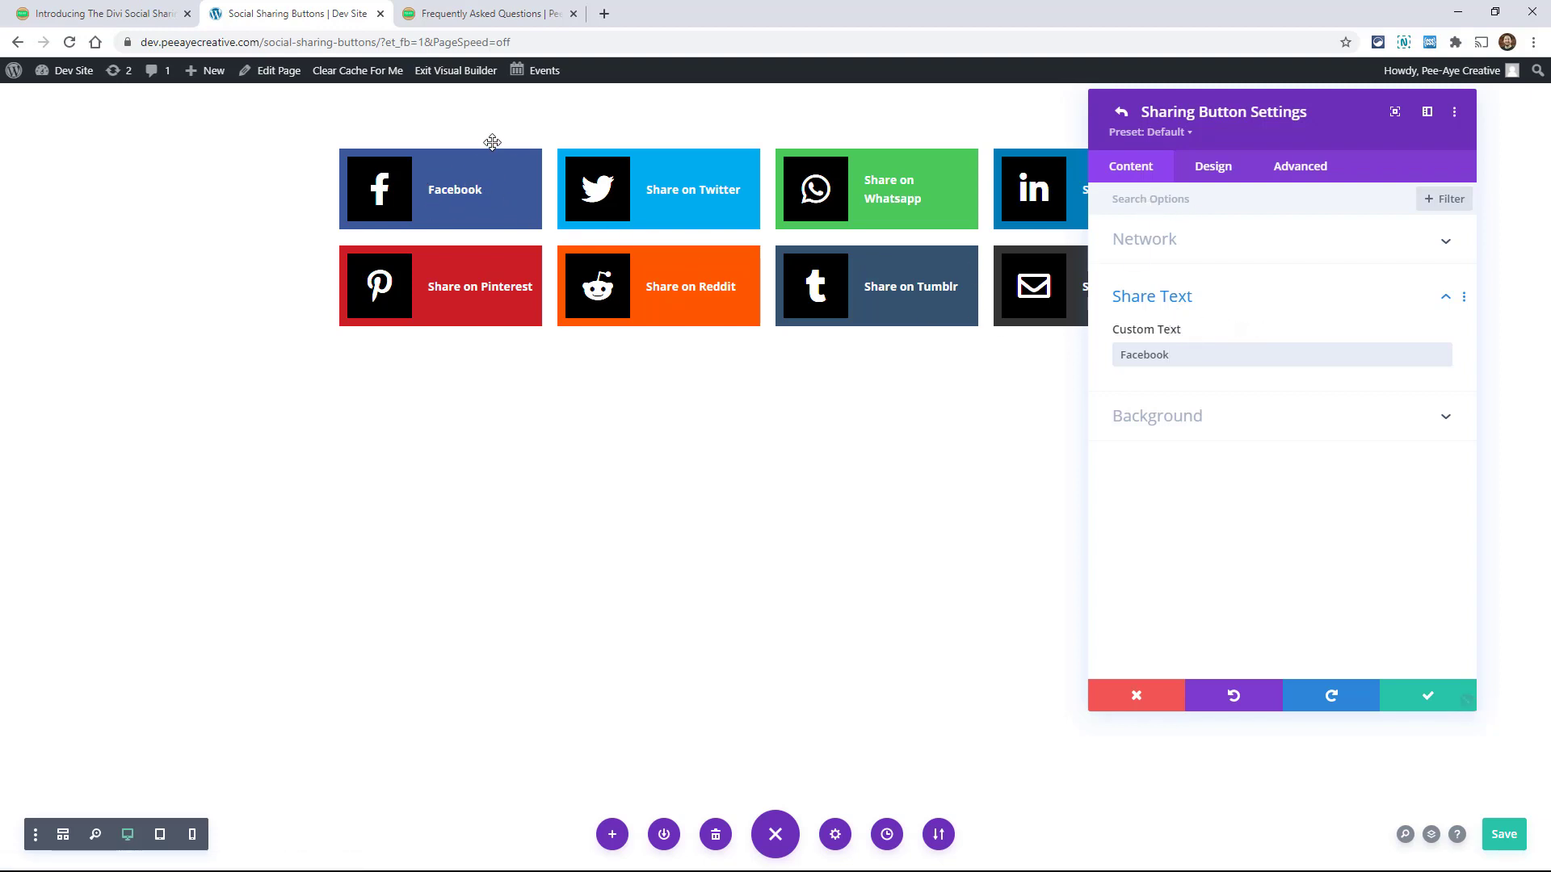
Lower Number Of Columns from 4 to 2 on desktop and set it to 1 on phone.
{"action": "left_click", "coordinate": [1123, 113]}
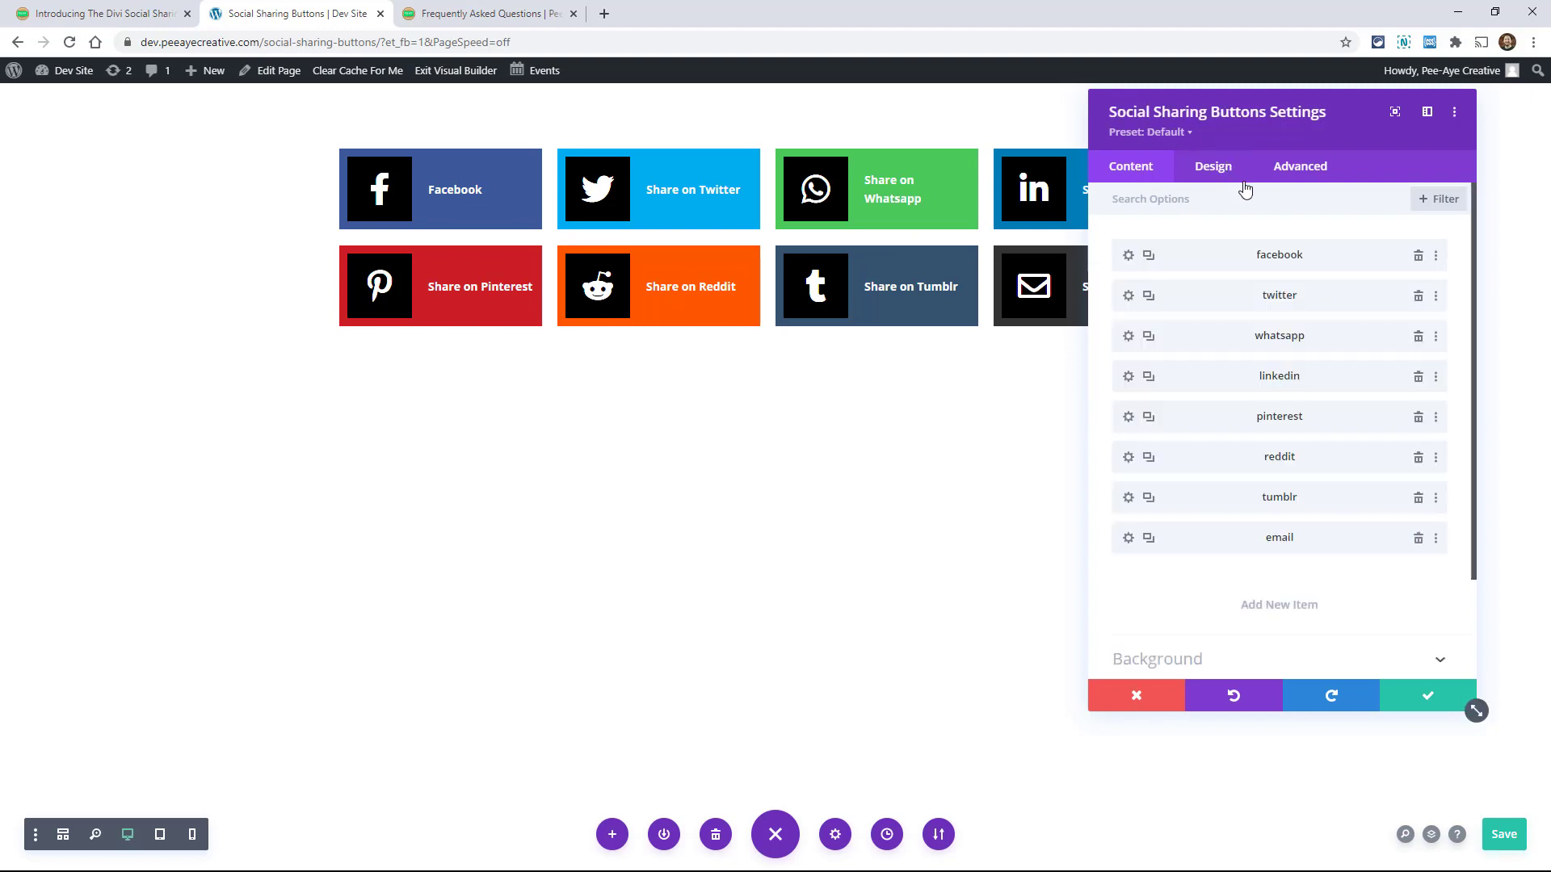
{"action": "left_click", "coordinate": [1203, 173]}
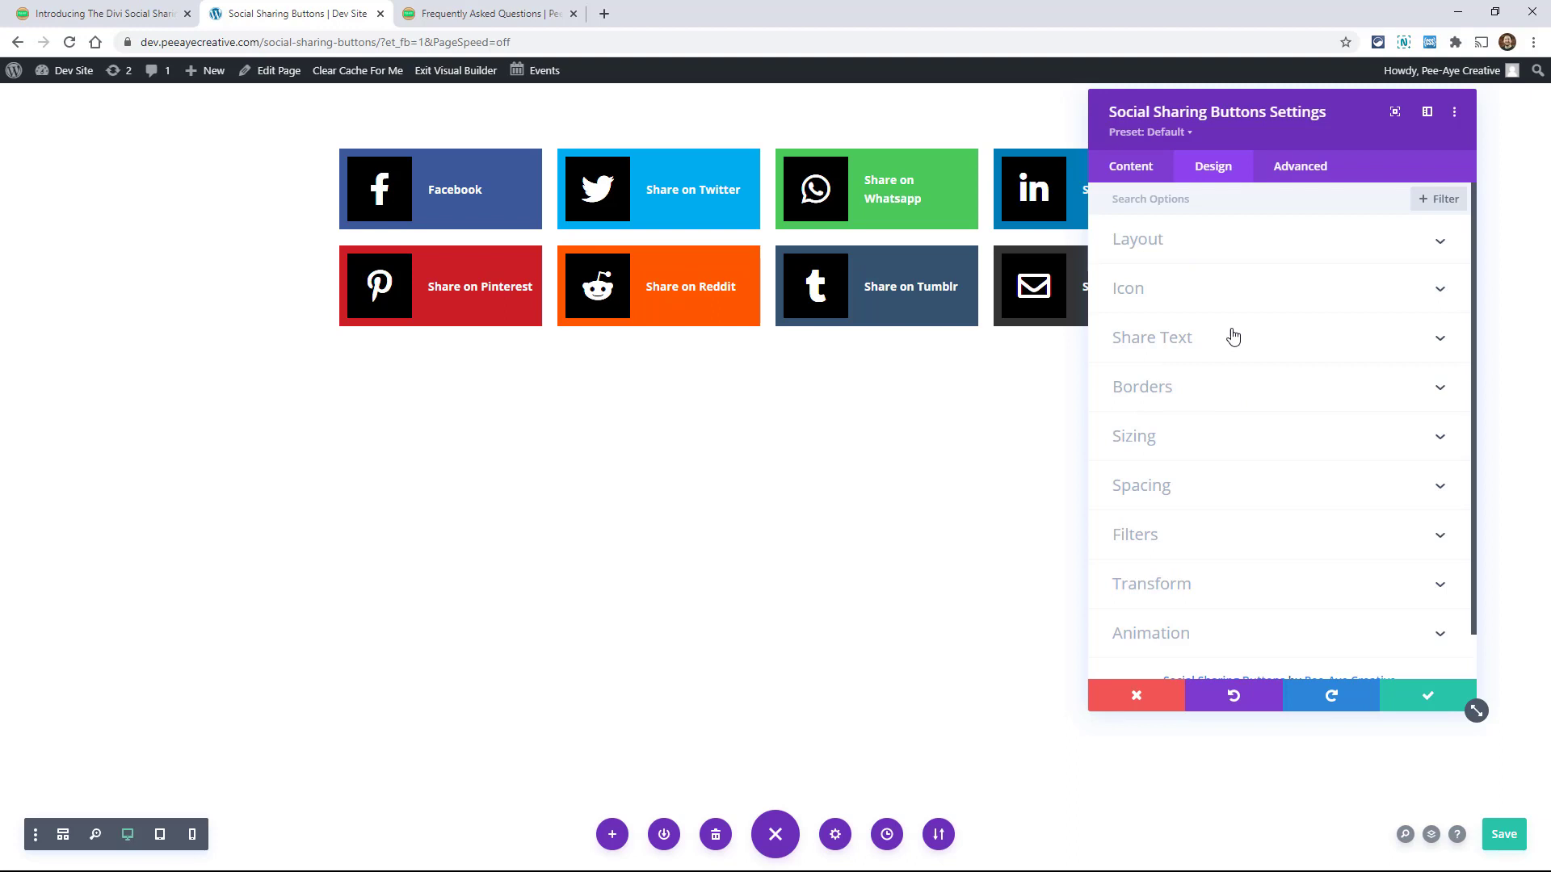
{"action": "left_click", "coordinate": [1172, 243]}
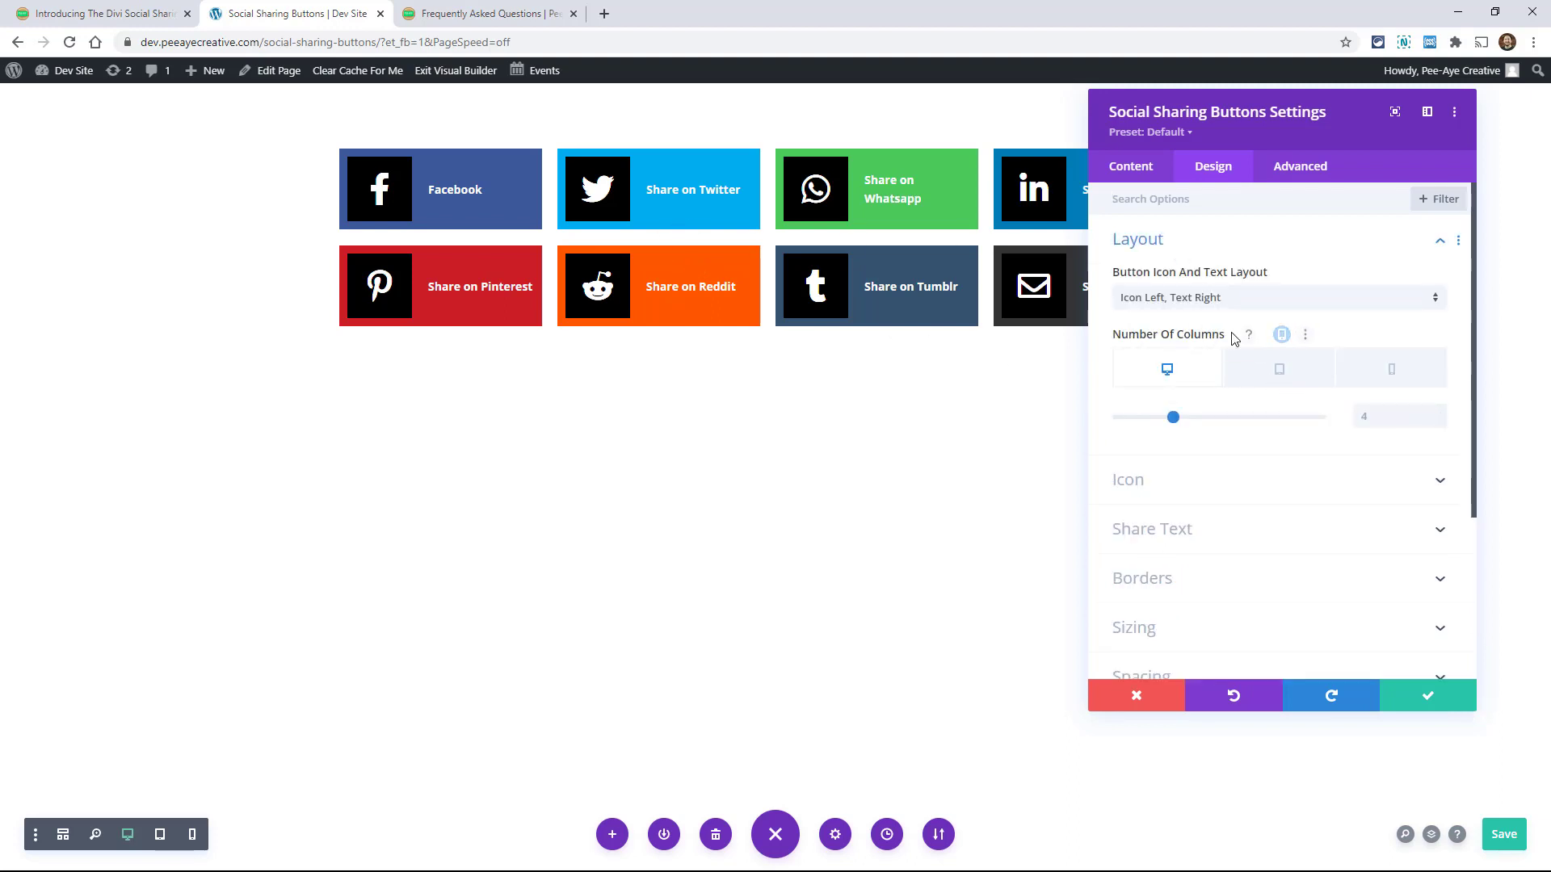
{"action": "left_click", "coordinate": [1438, 422]}
{"action": "left_click", "coordinate": [1439, 421]}
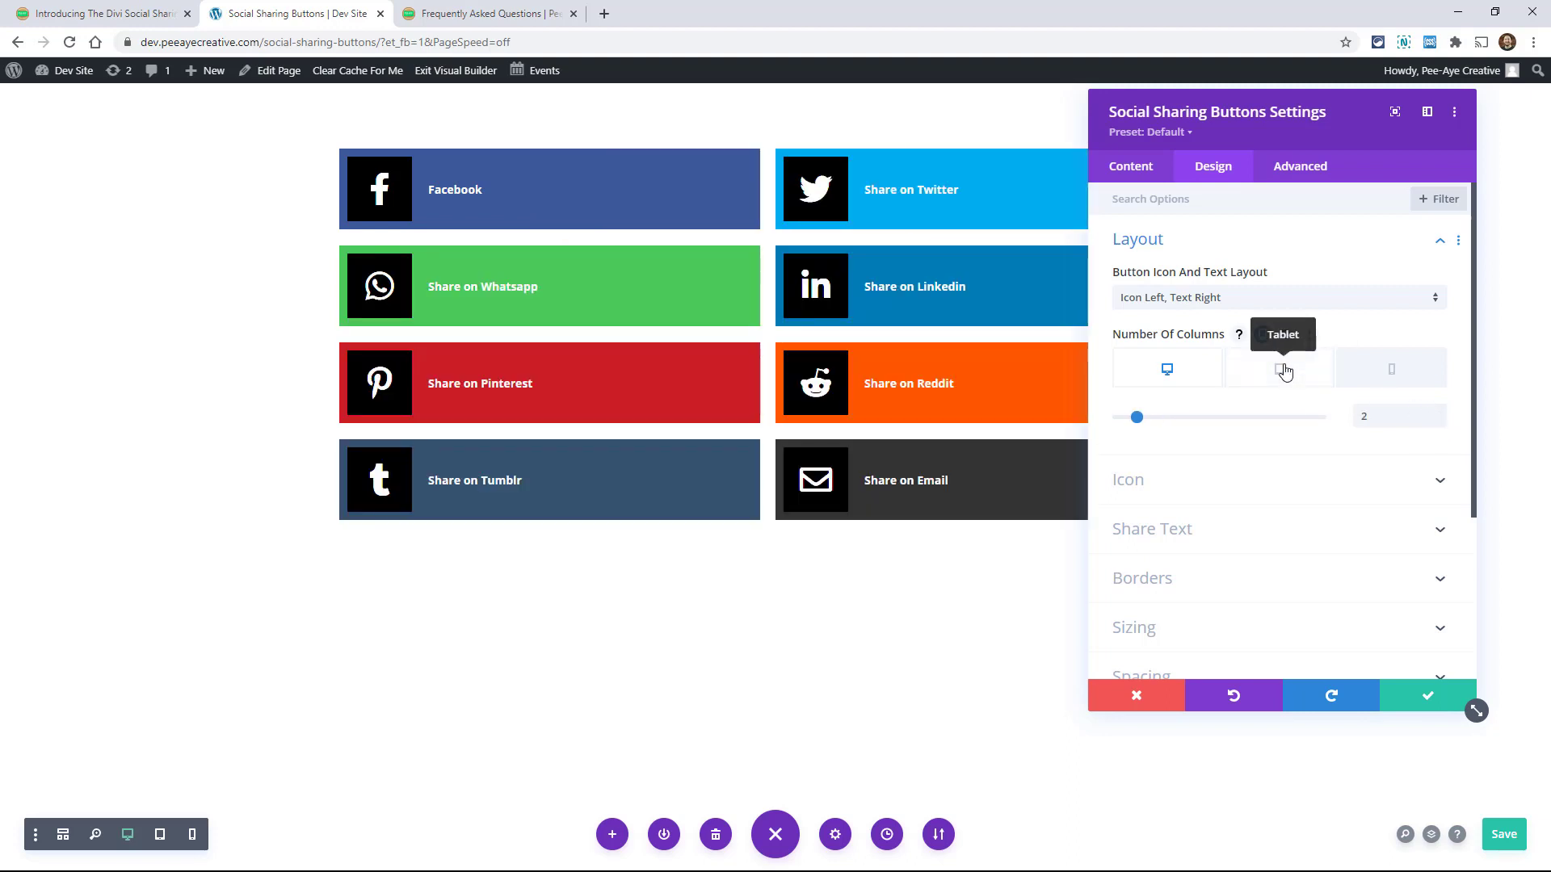
{"action": "left_click", "coordinate": [1386, 372]}
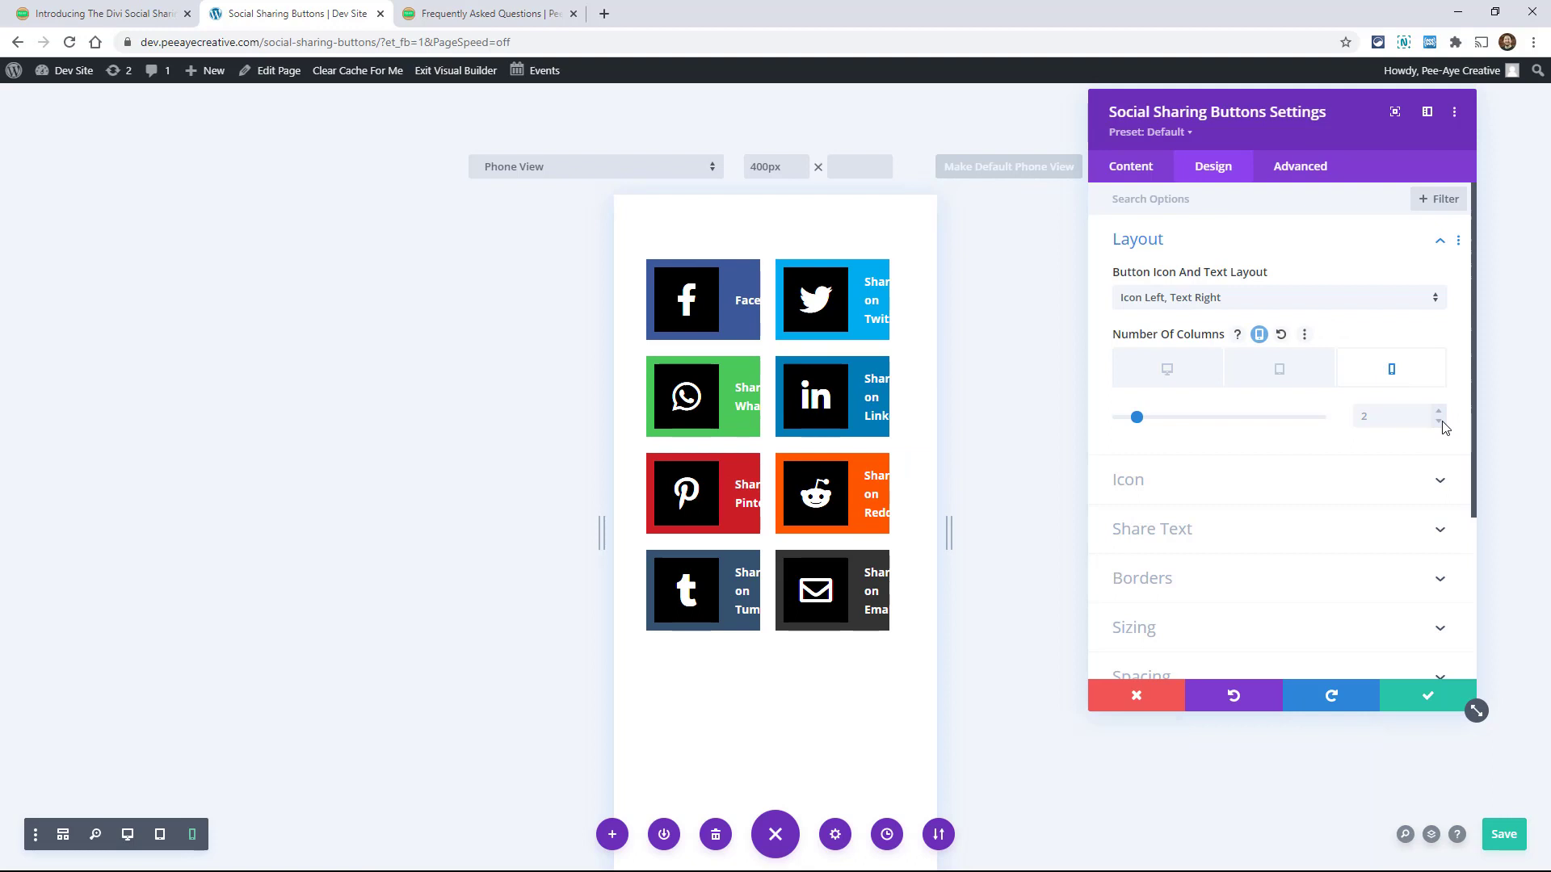
{"action": "left_click", "coordinate": [1441, 423]}
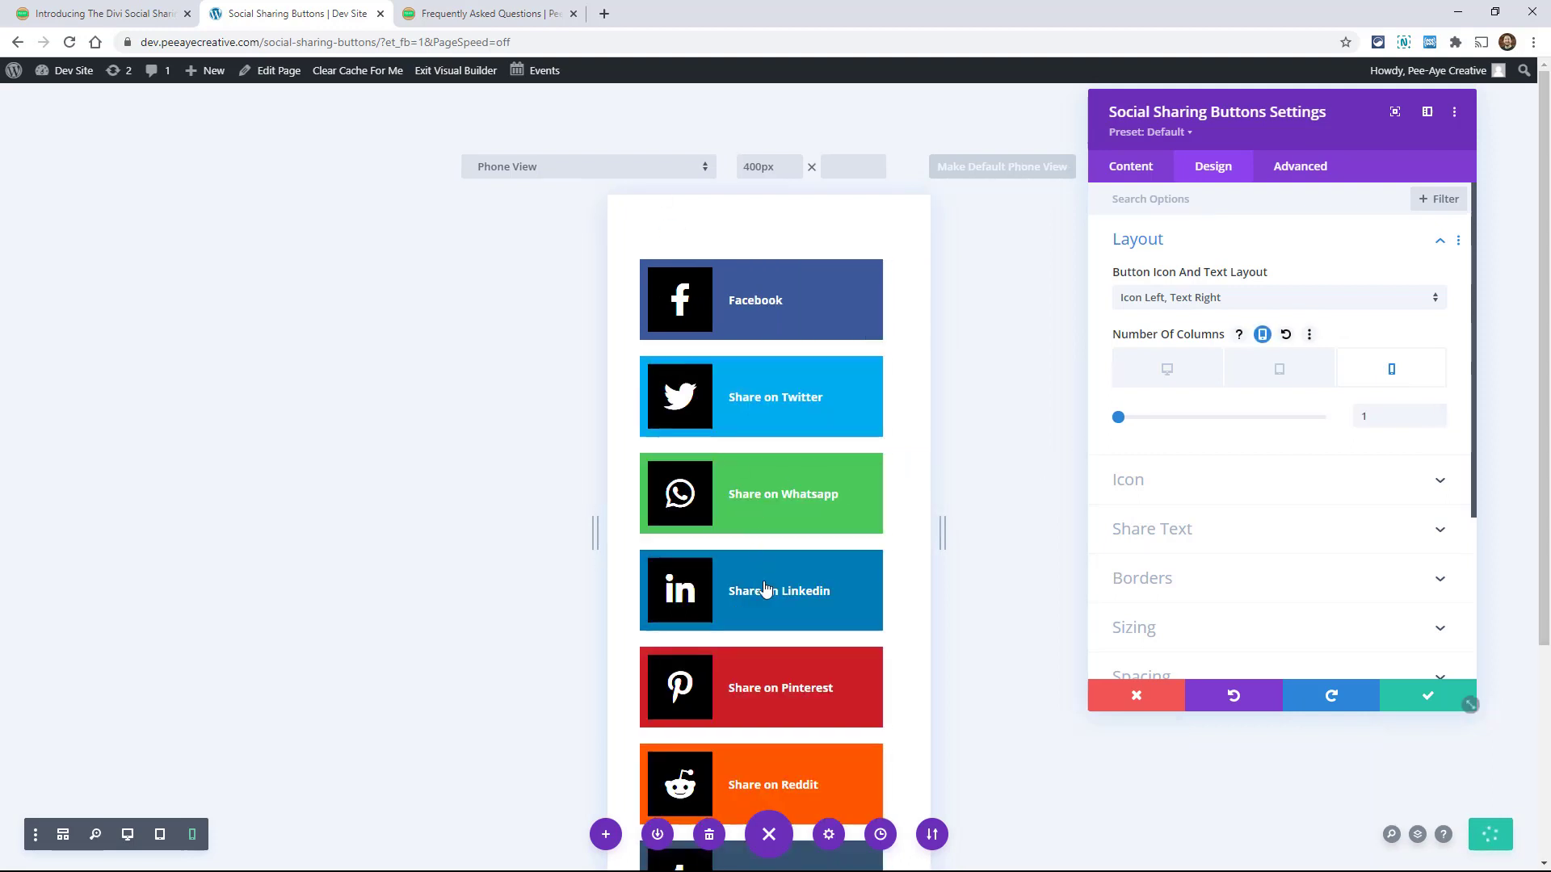
{"action": "scroll", "coordinate": [774, 627], "scroll_direction": "down", "scroll_amount": 1}
{"action": "scroll", "coordinate": [773, 627], "scroll_direction": "down", "scroll_amount": 2}
{"action": "scroll", "coordinate": [1131, 307], "scroll_direction": "up", "scroll_amount": 3}
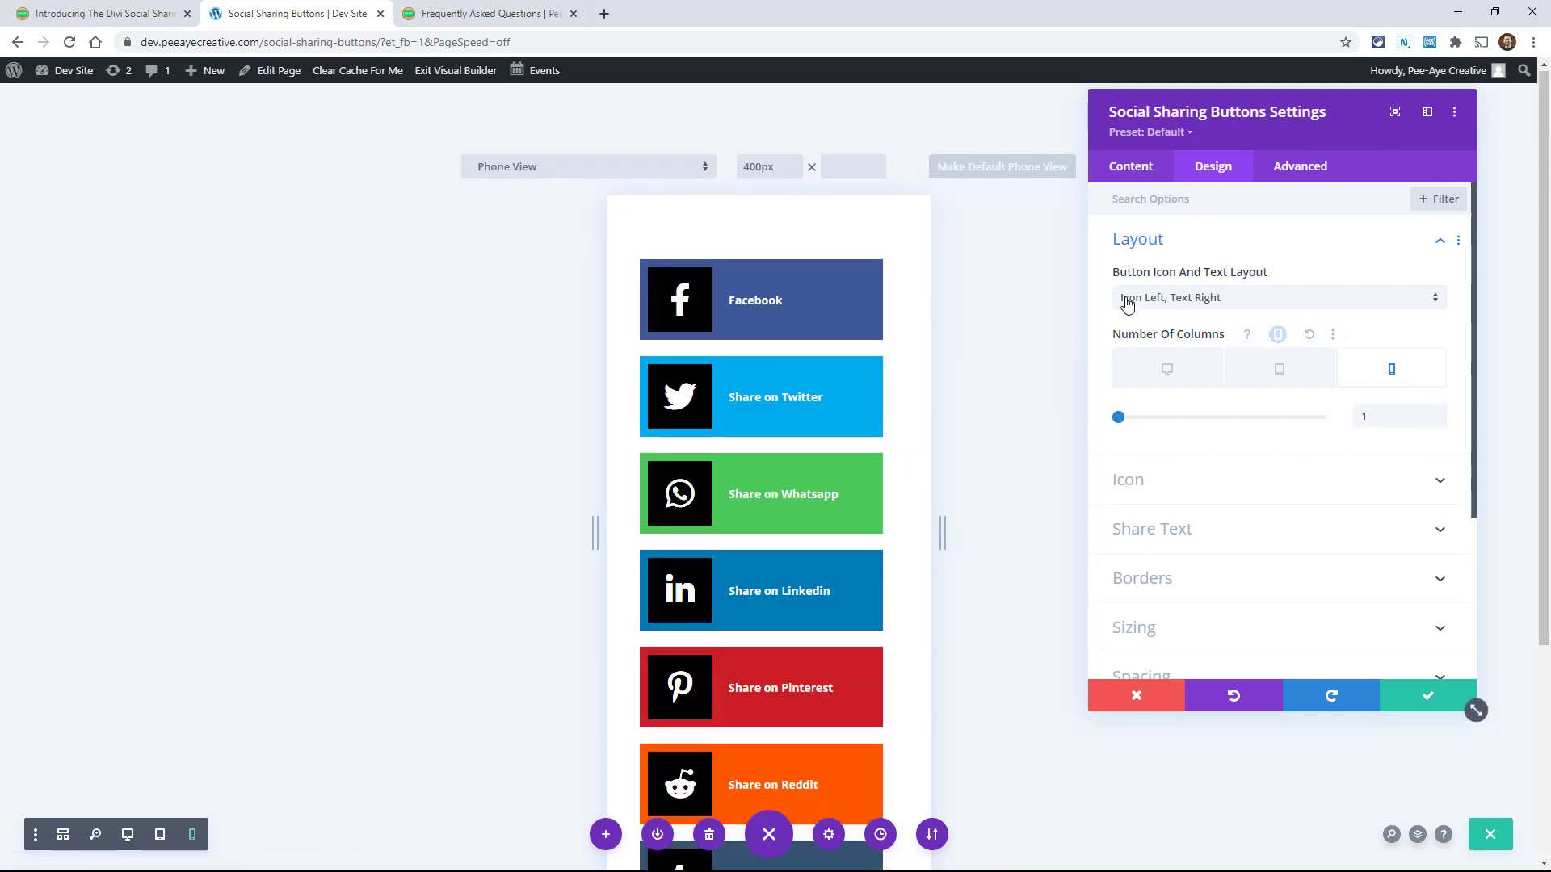
Set the phone Button Icon And Text Layout to 'Icon Only, No Text' and widen the preview.
{"action": "left_click", "coordinate": [1169, 299]}
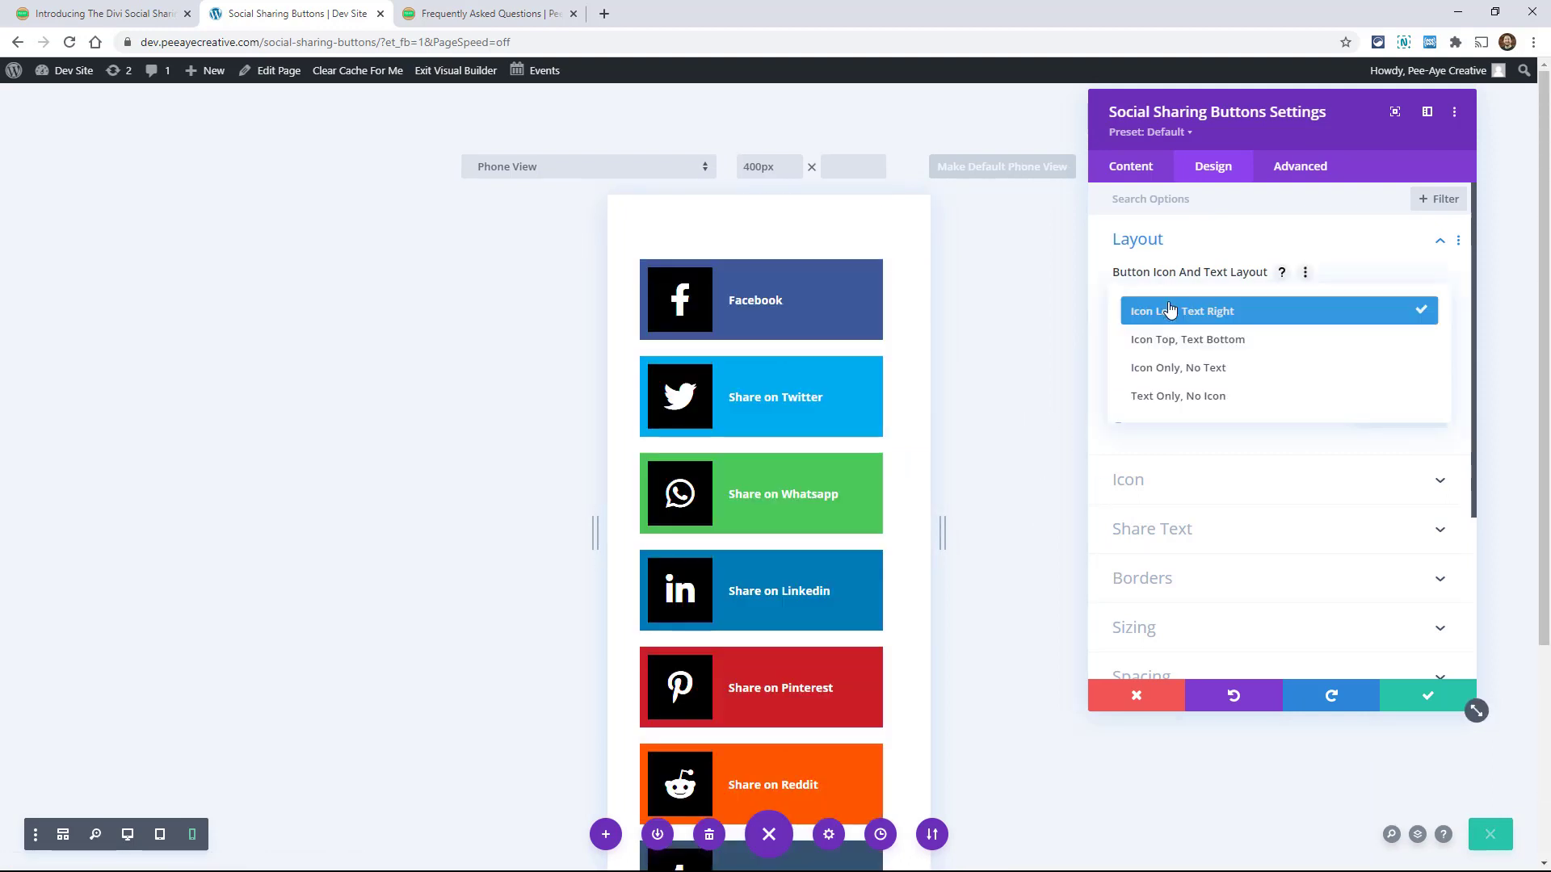
{"action": "left_click", "coordinate": [1170, 376]}
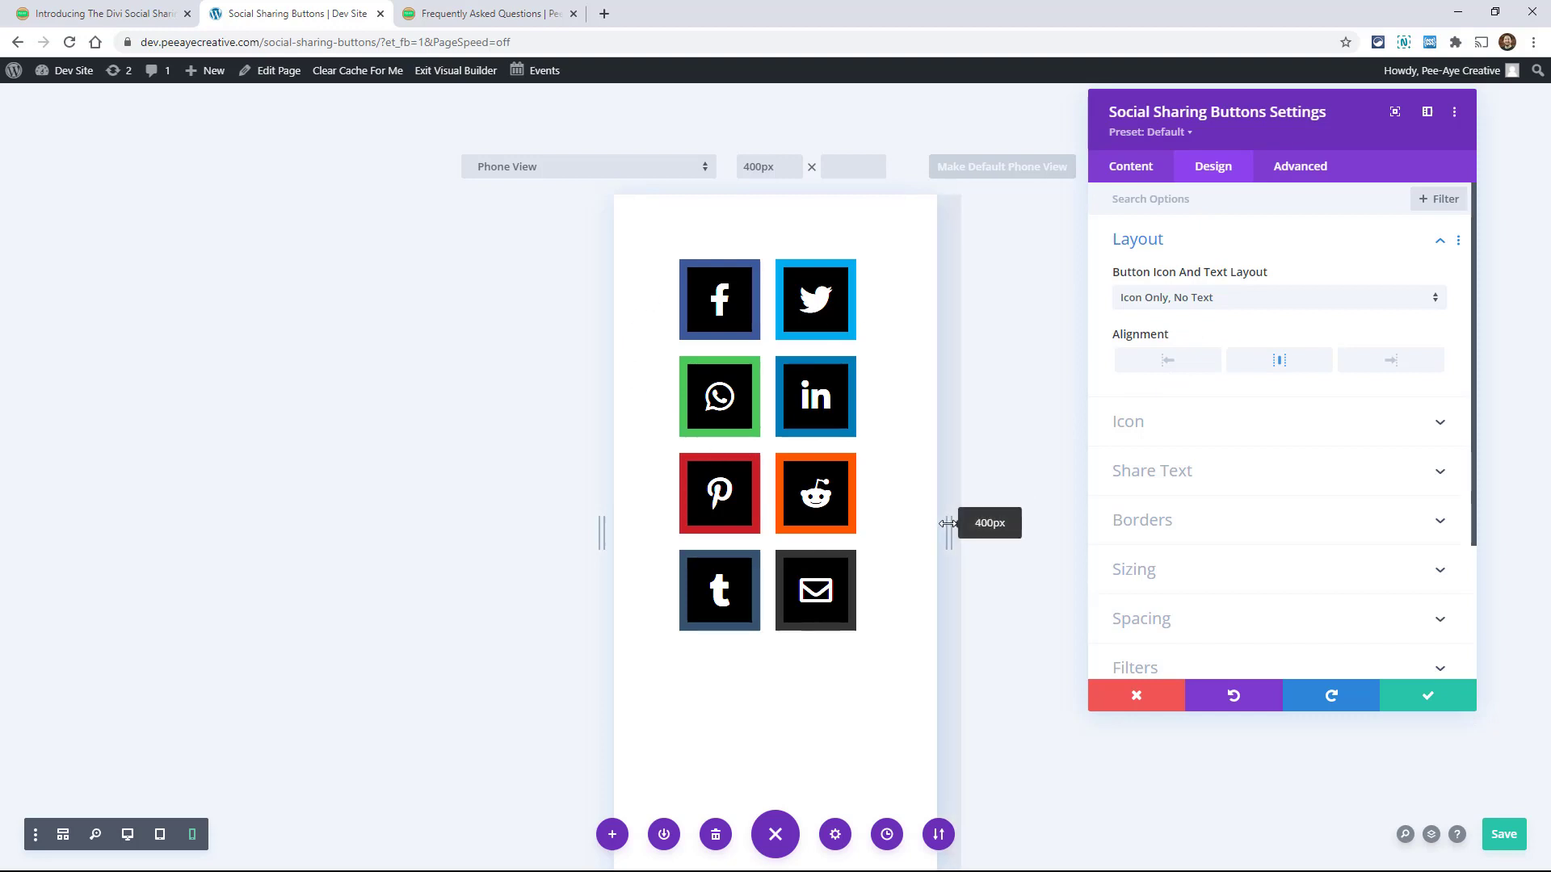
{"action": "left_click_drag", "start_coordinate": [950, 523], "coordinate": [1065, 524]}
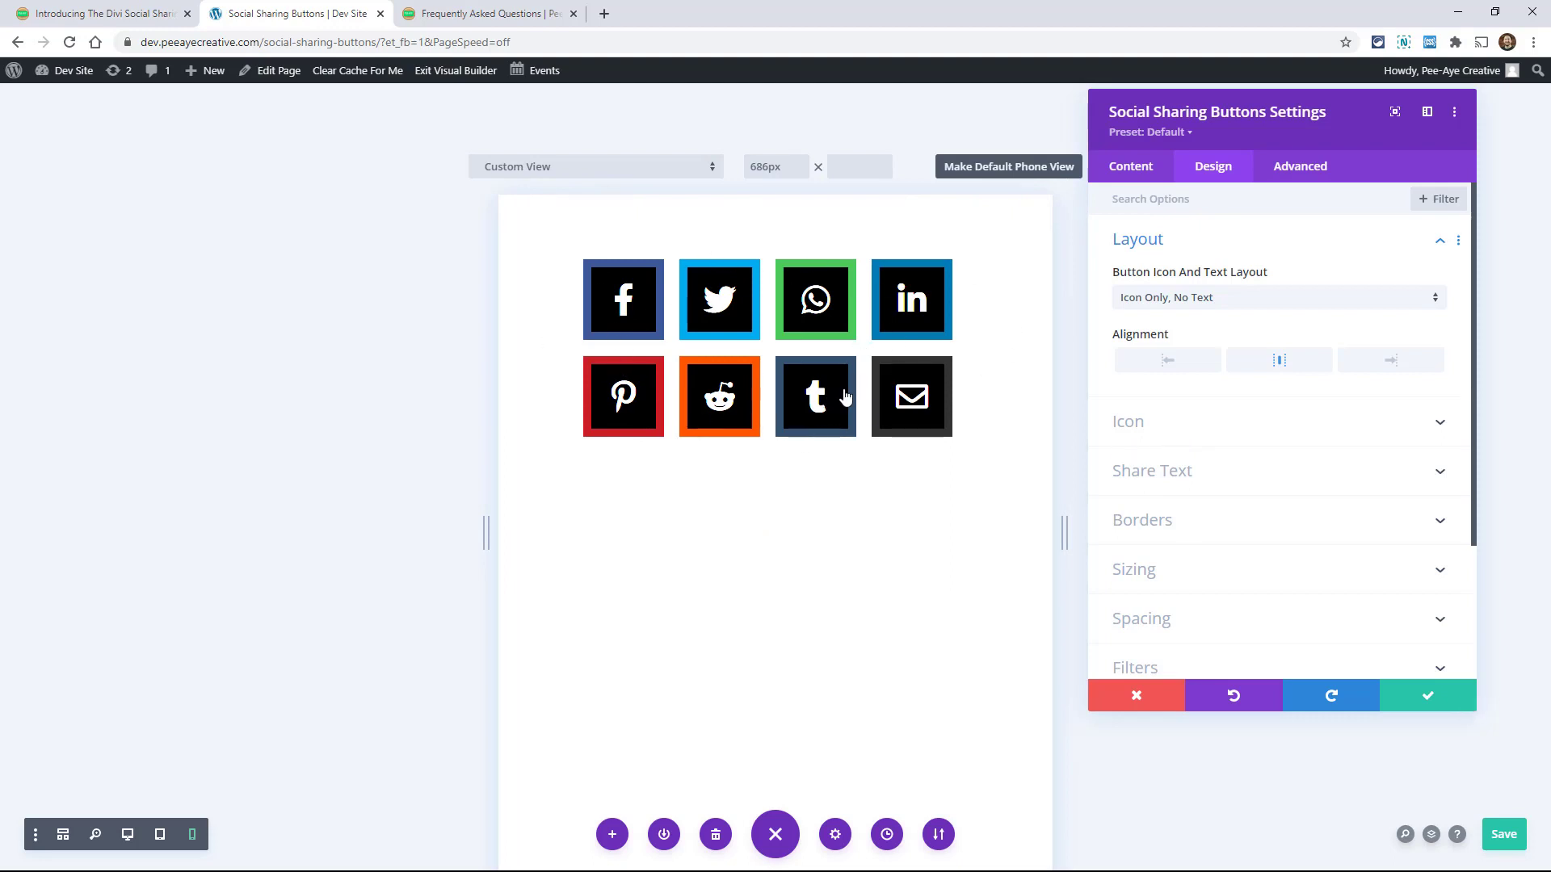
Return the preview to desktop width and switch back to the plugin's introduction article.
{"action": "left_click", "coordinate": [1130, 166]}
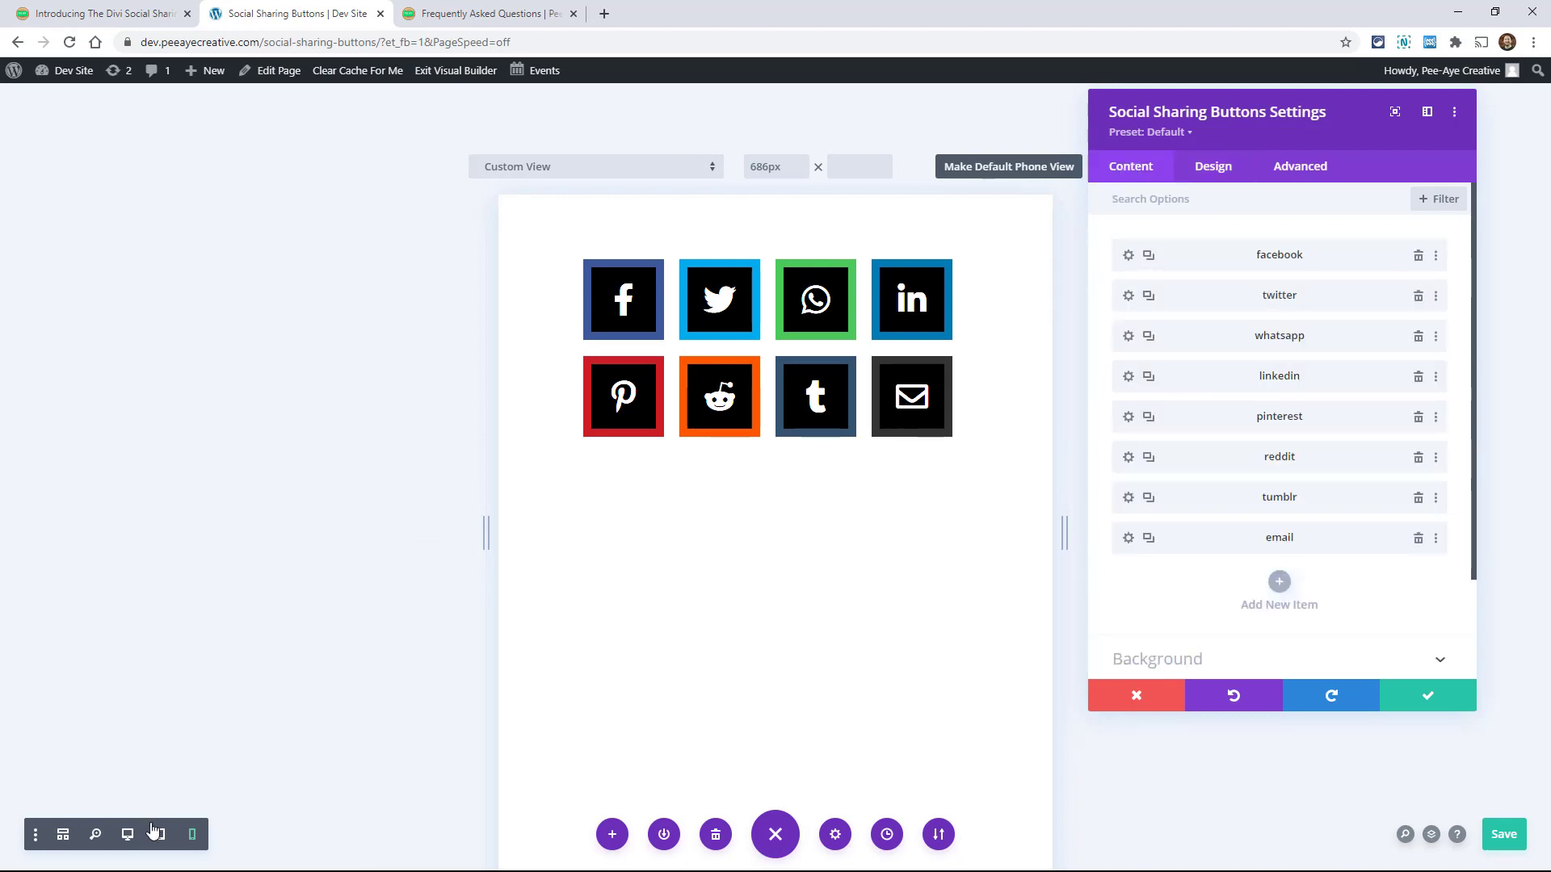
{"action": "left_click", "coordinate": [127, 835]}
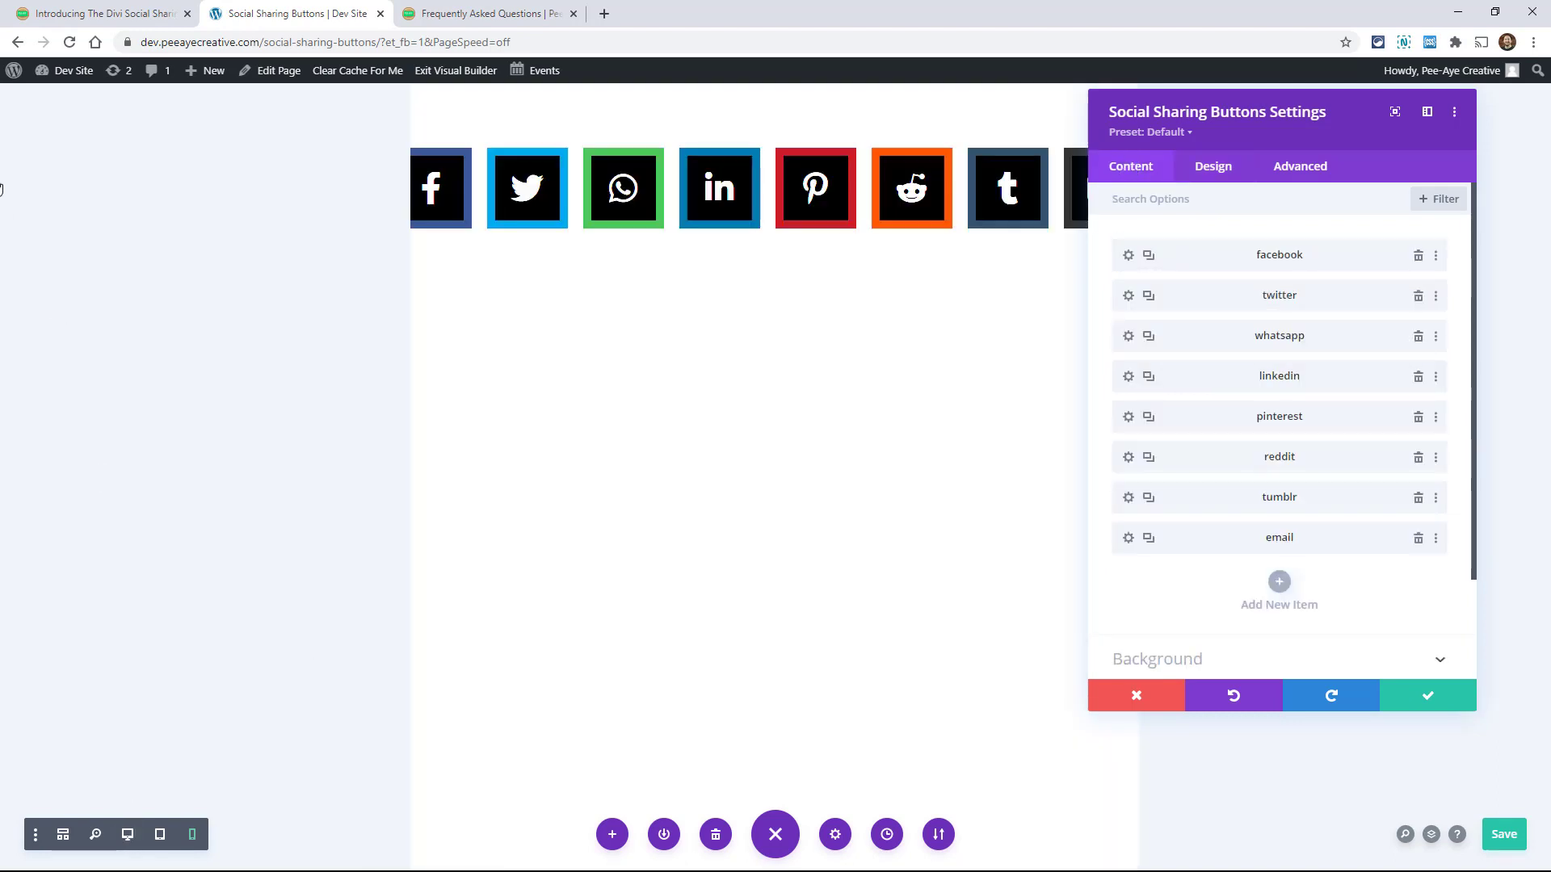
{"action": "left_click", "coordinate": [102, 8]}
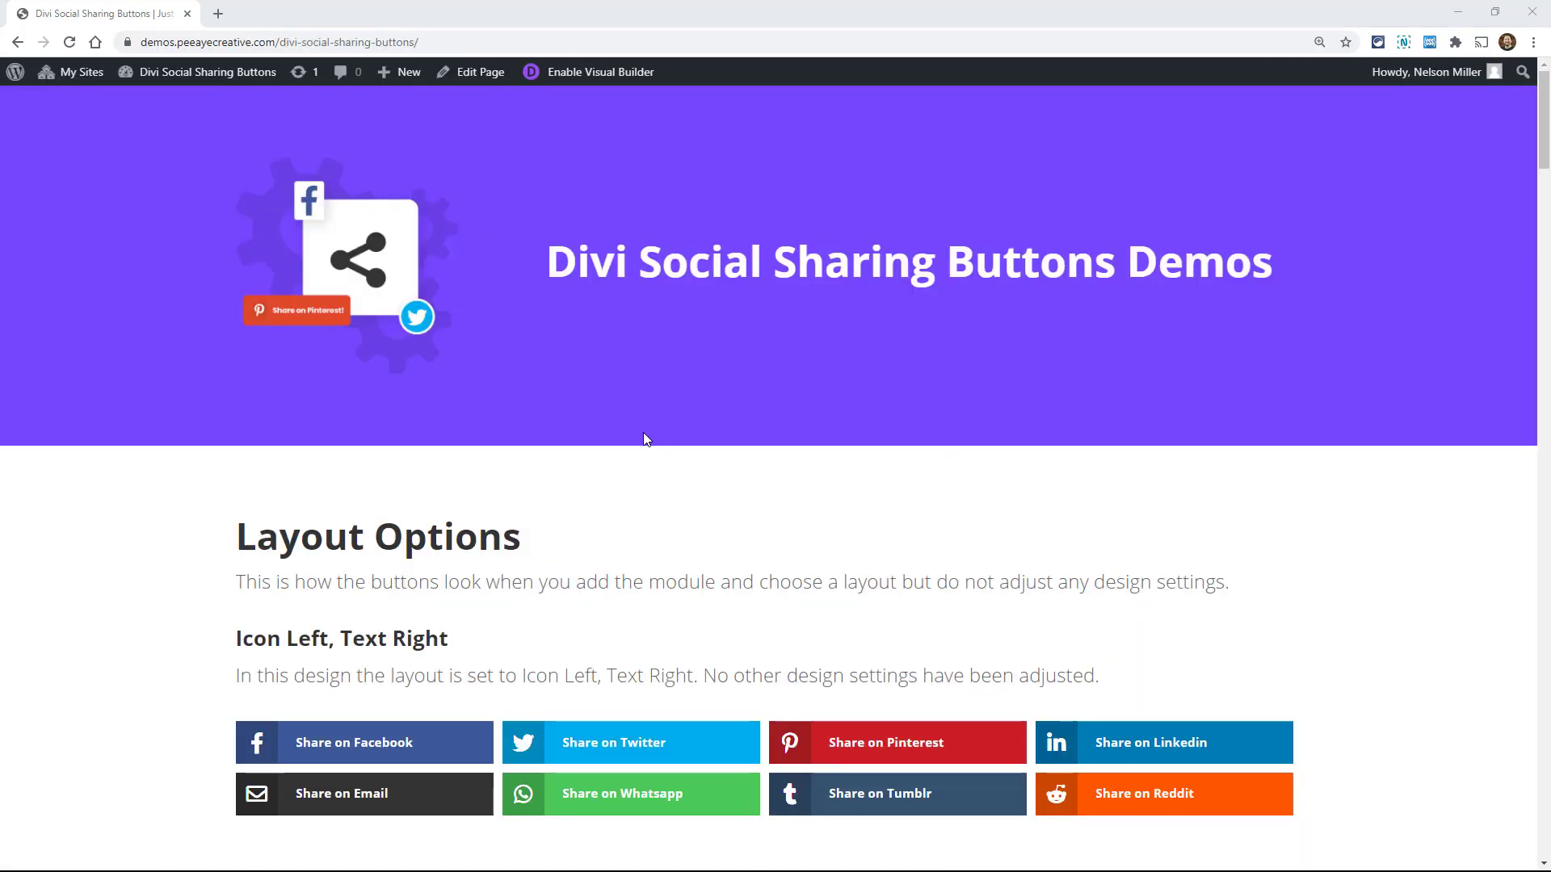
Open a demo's Facebook share popup, enter 'ad' as a draft, then close it without posting.
{"action": "scroll", "coordinate": [644, 436], "scroll_direction": "down", "scroll_amount": 3}
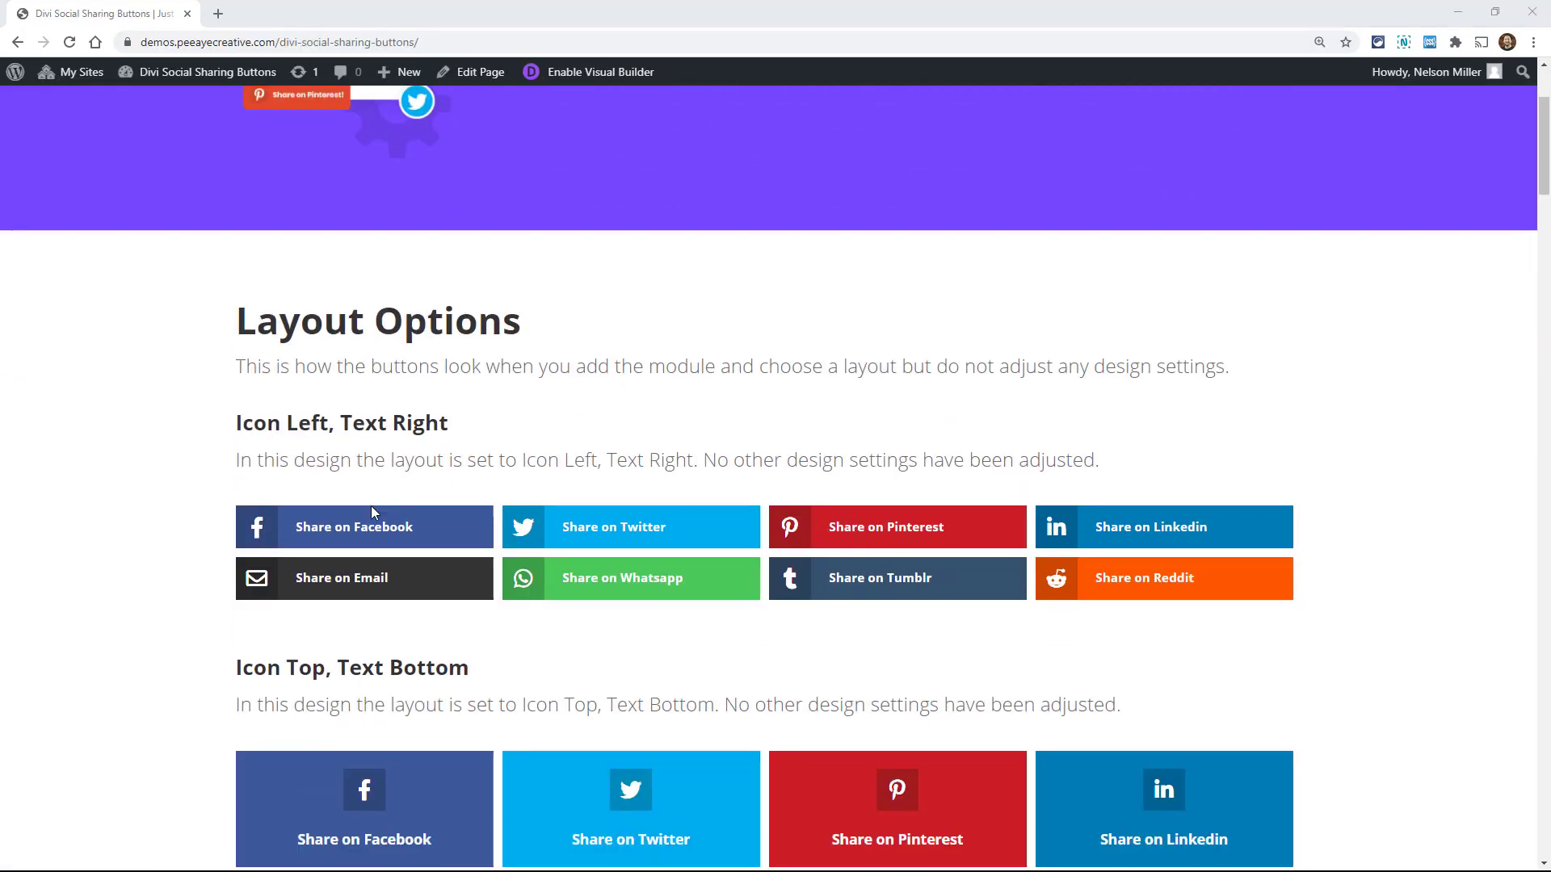
{"action": "left_click", "coordinate": [343, 526]}
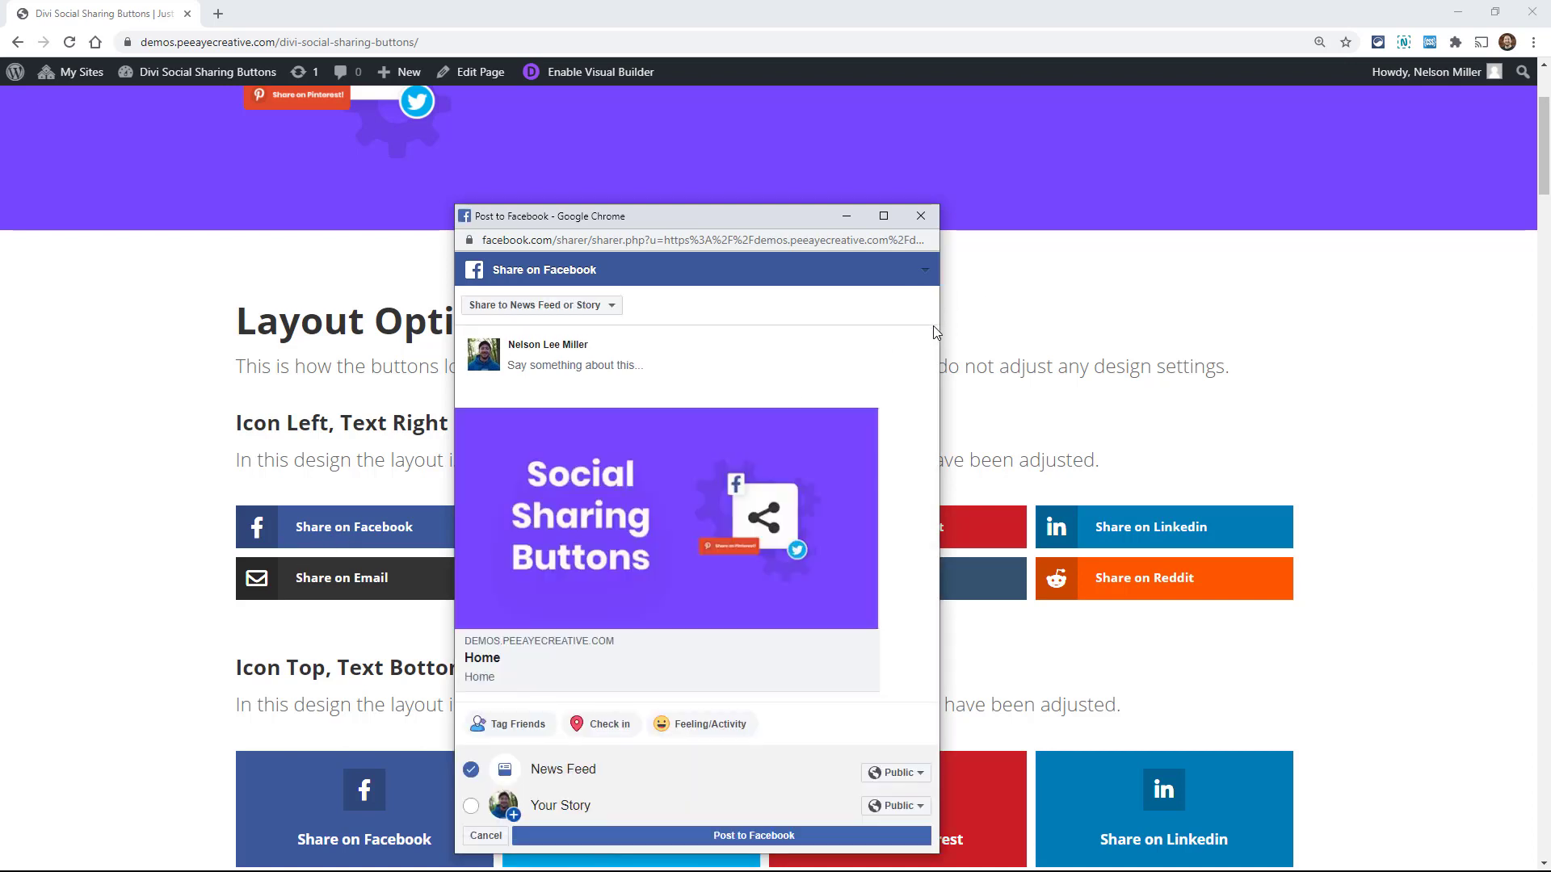
{"action": "triple_click", "coordinate": [933, 326]}
{"action": "type", "text": "adfdafdadf"}
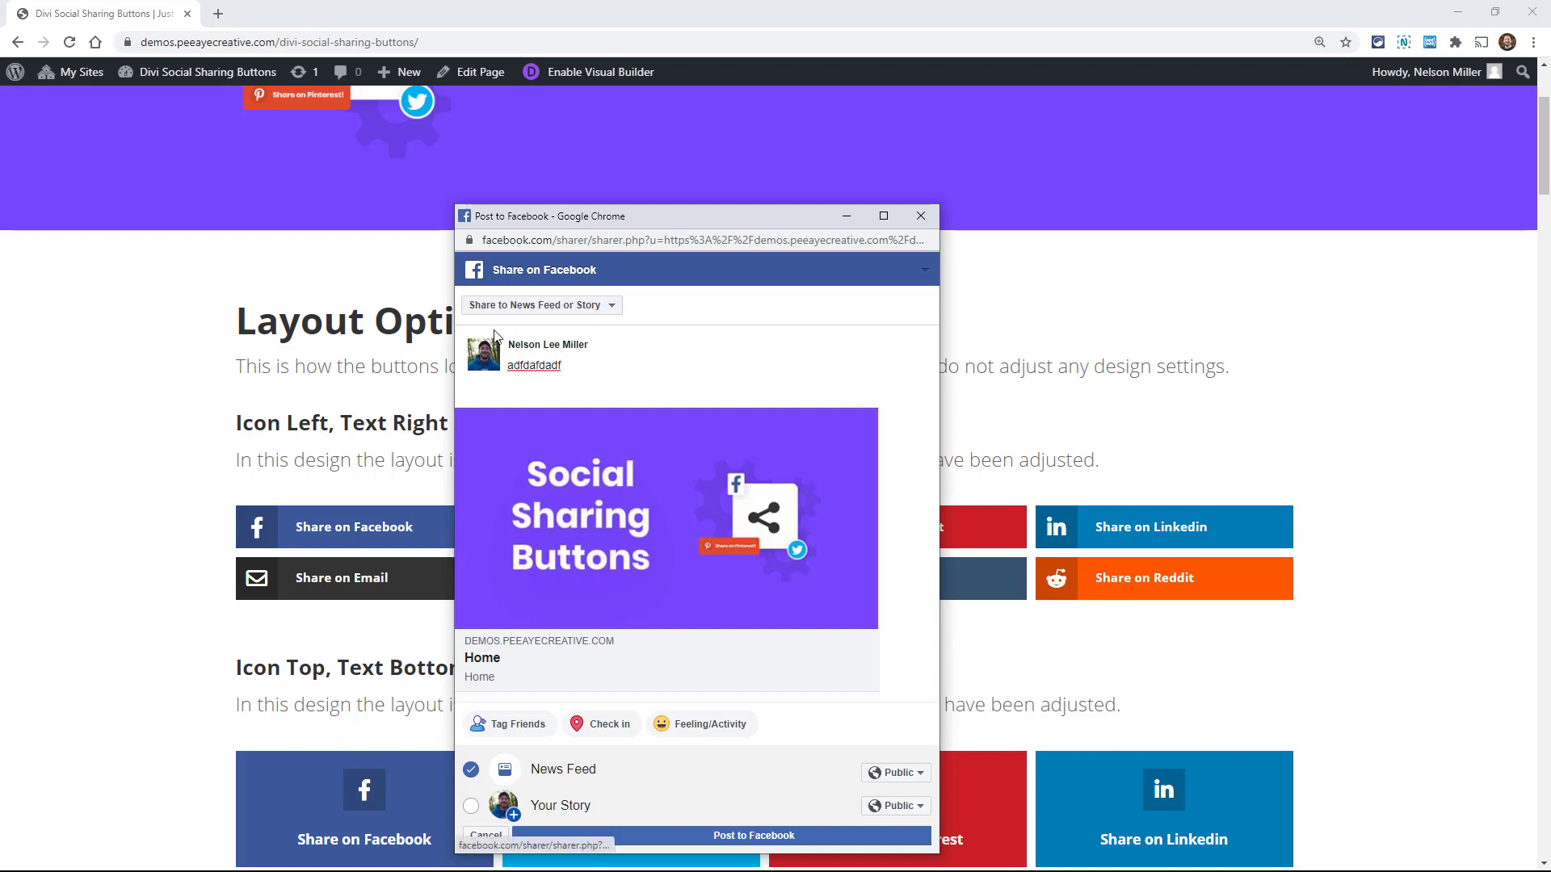
{"action": "left_click", "coordinate": [921, 216]}
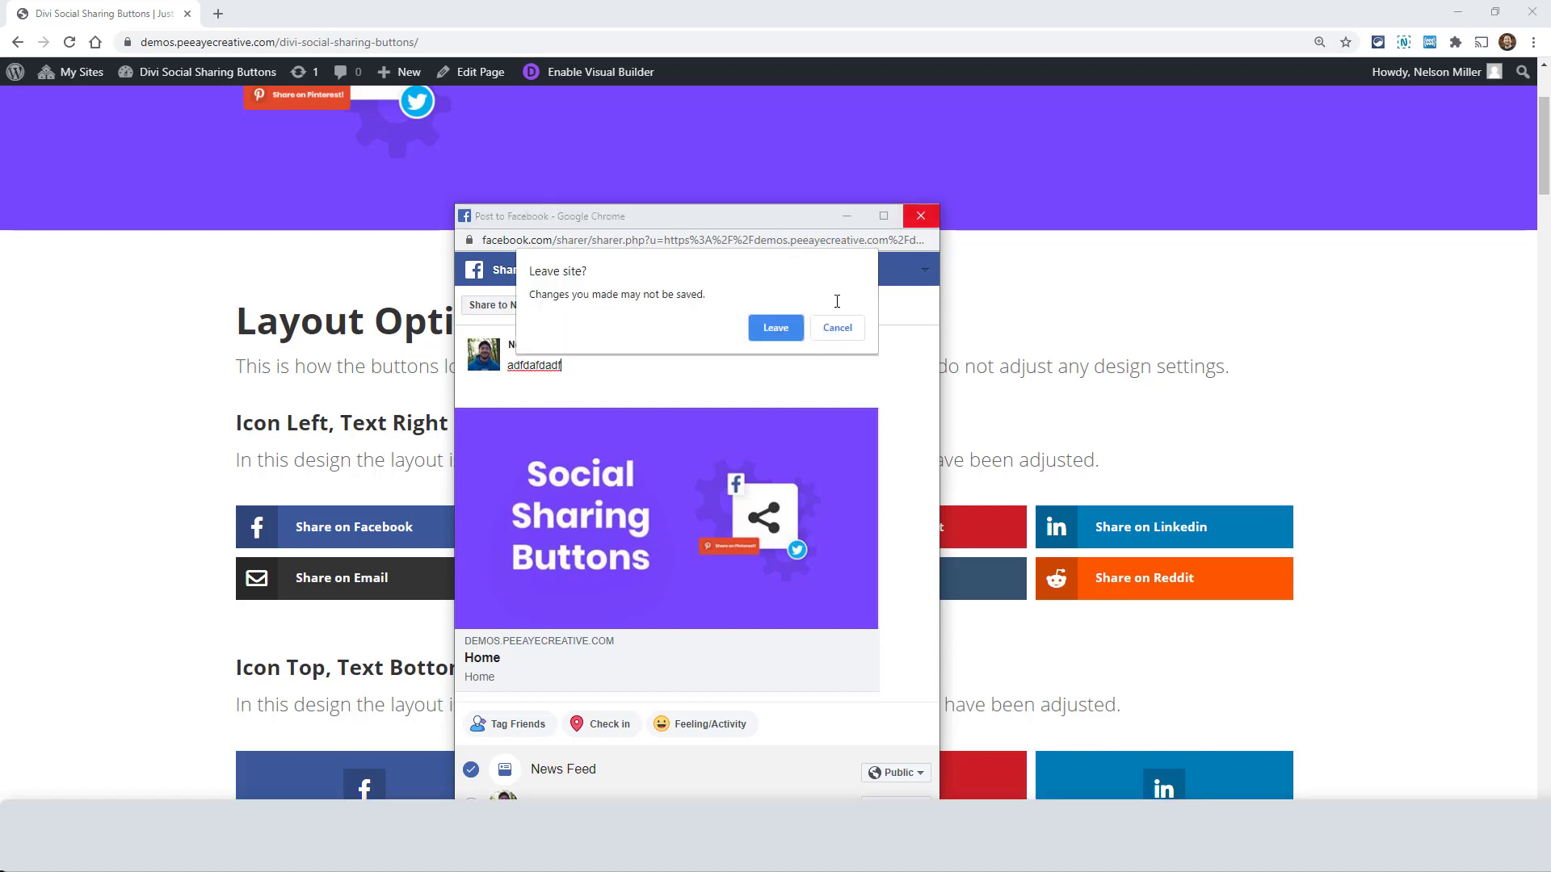
{"action": "left_click", "coordinate": [775, 326]}
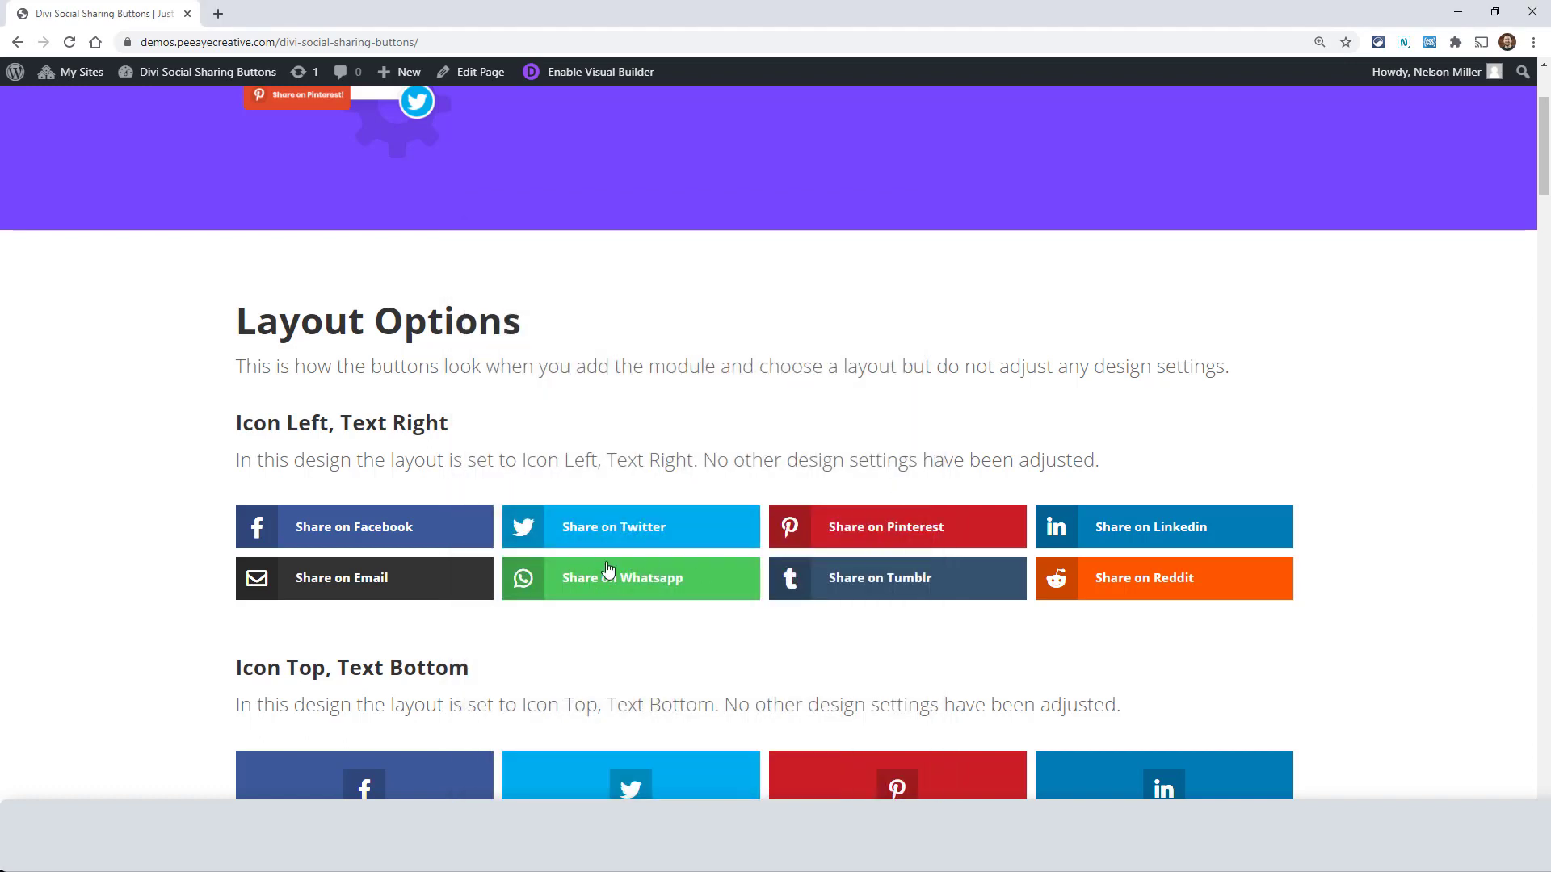
Share the demo page on Twitter, then close the prefilled tweet composer without posting.
{"action": "left_click", "coordinate": [591, 529]}
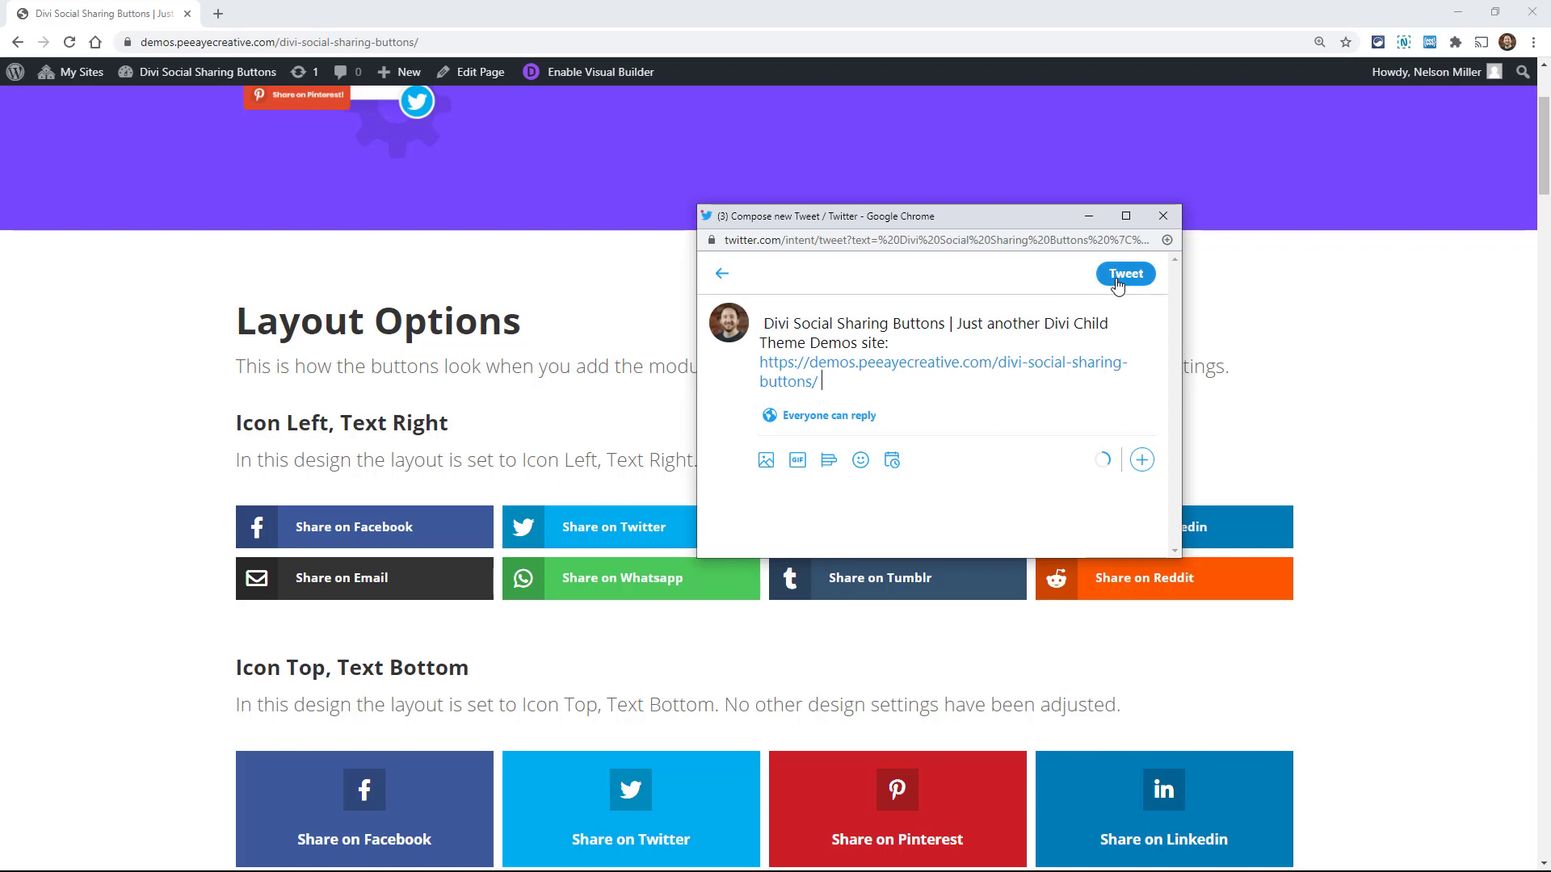
{"action": "left_click", "coordinate": [1170, 221]}
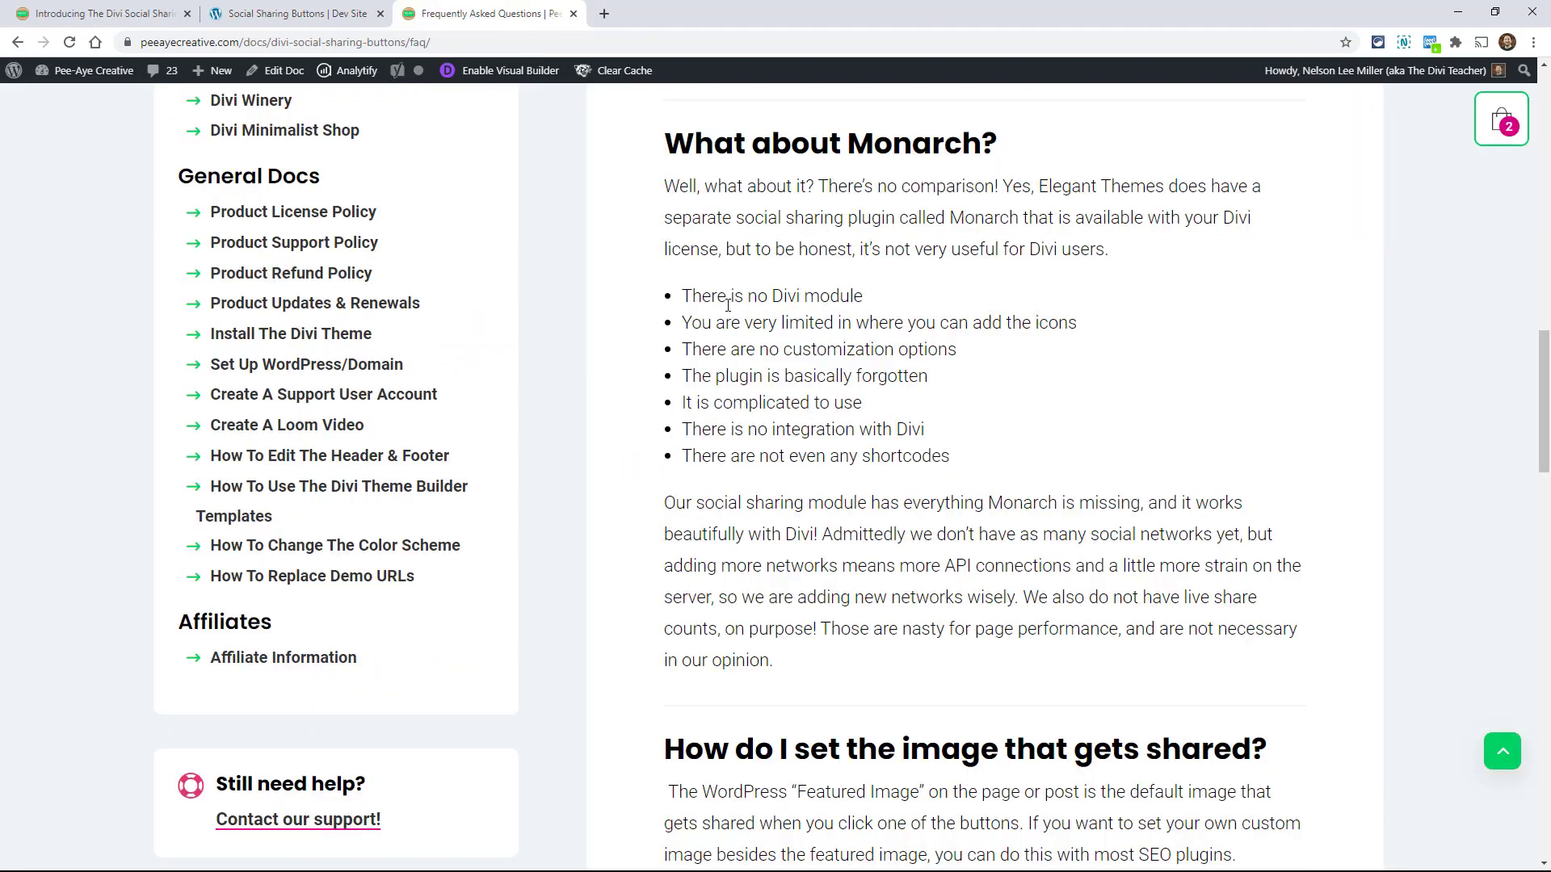
Go to the Module Settings & Features page from the docs sidebar.
{"action": "scroll", "coordinate": [492, 416], "scroll_direction": "up", "scroll_amount": 10}
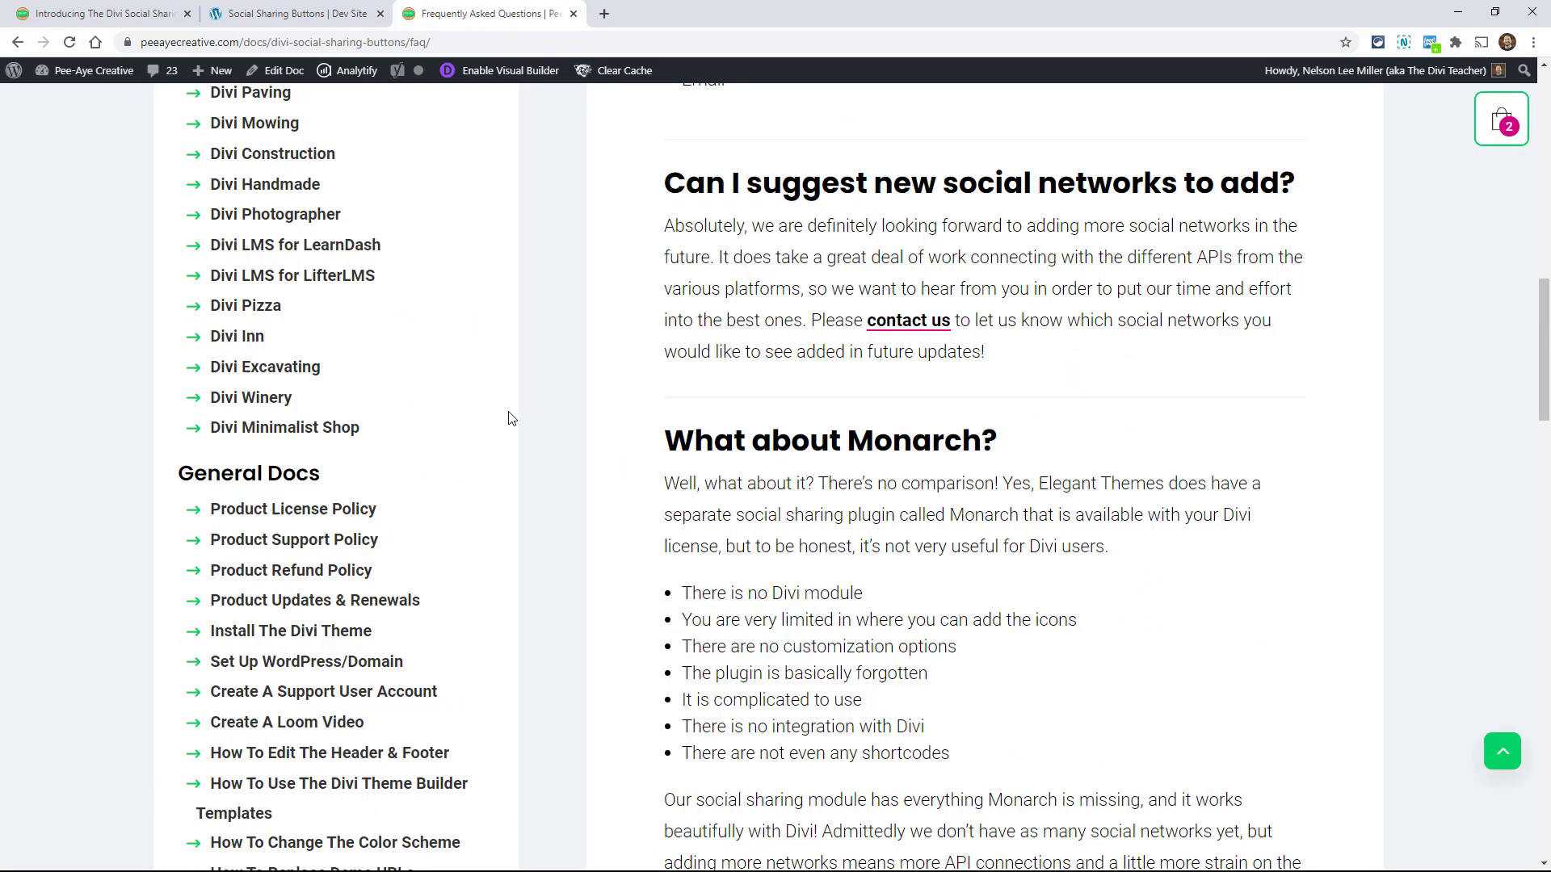
{"action": "scroll", "coordinate": [627, 489], "scroll_direction": "up", "scroll_amount": 8}
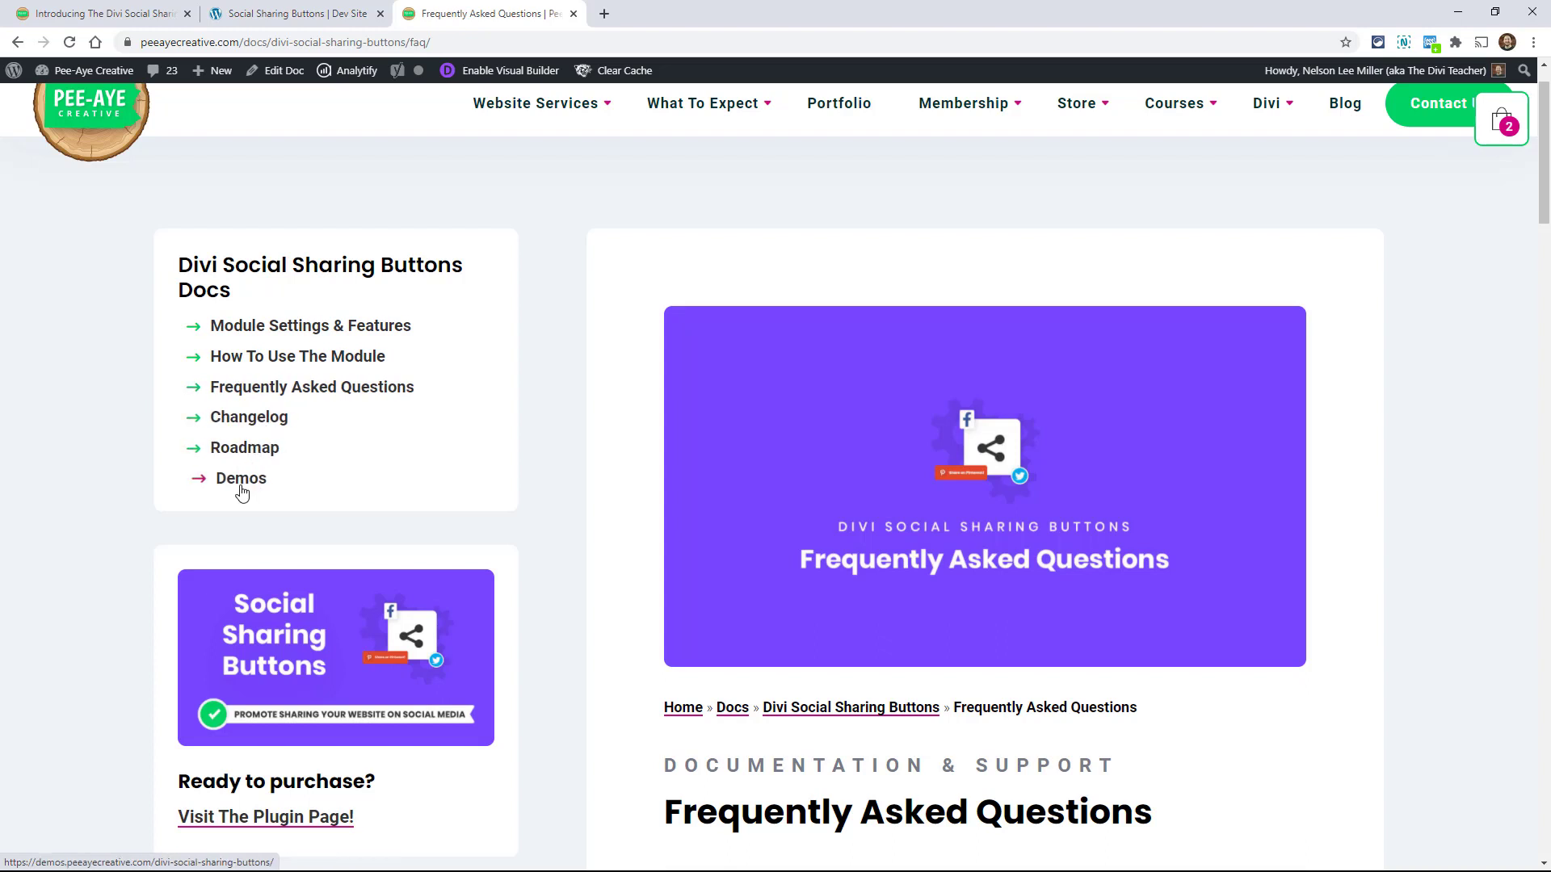
{"action": "left_click", "coordinate": [248, 338]}
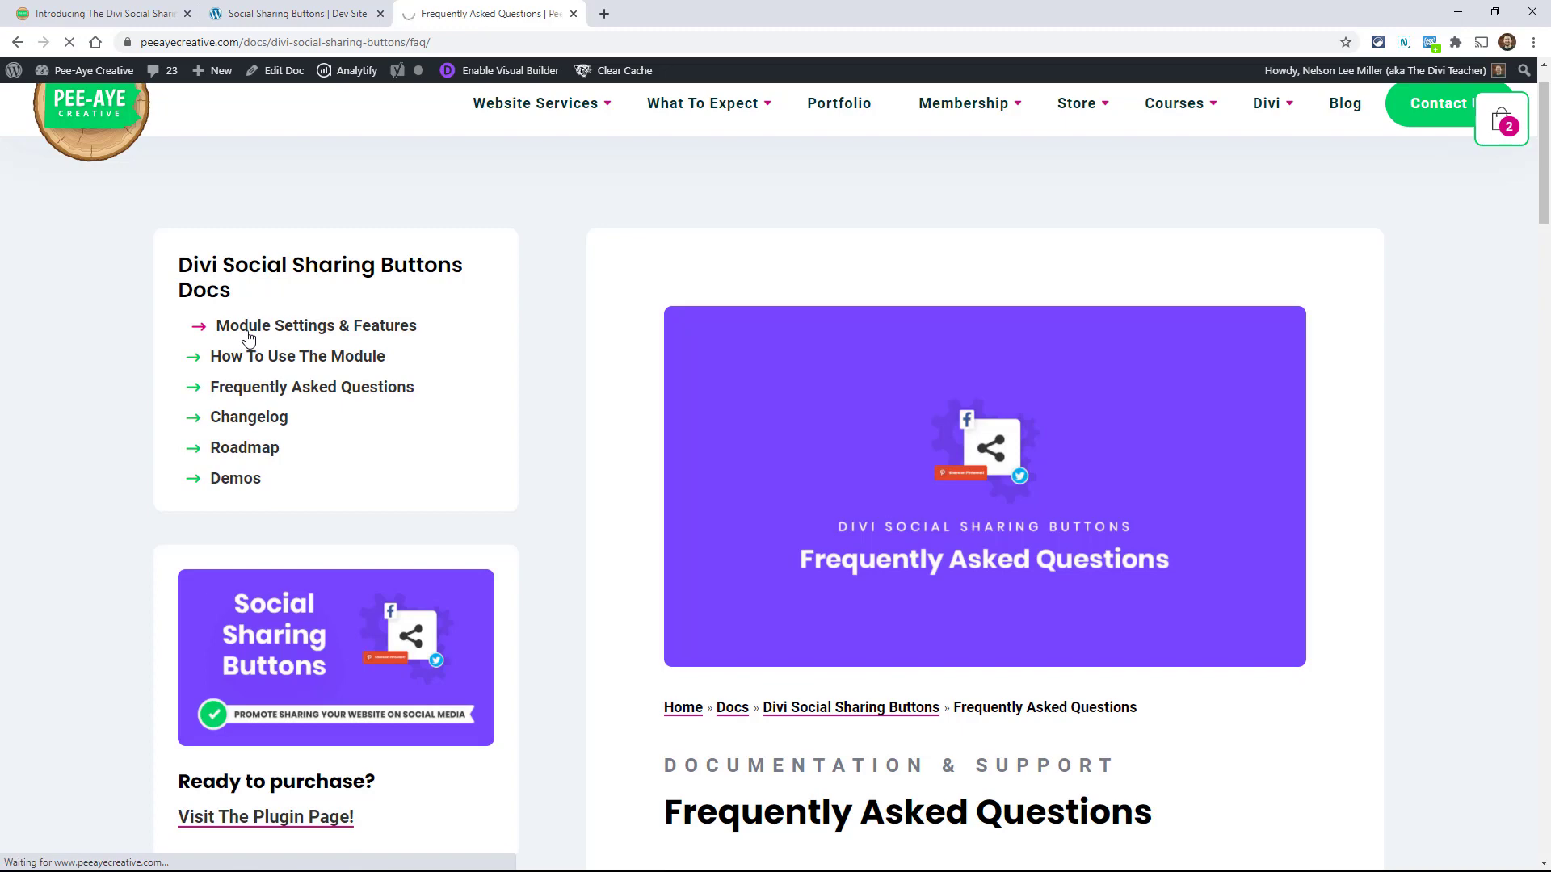
Read through the layout and icon settings, briefly highlighting the icon placement sentence.
{"action": "scroll", "coordinate": [870, 551], "scroll_direction": "down", "scroll_amount": 5}
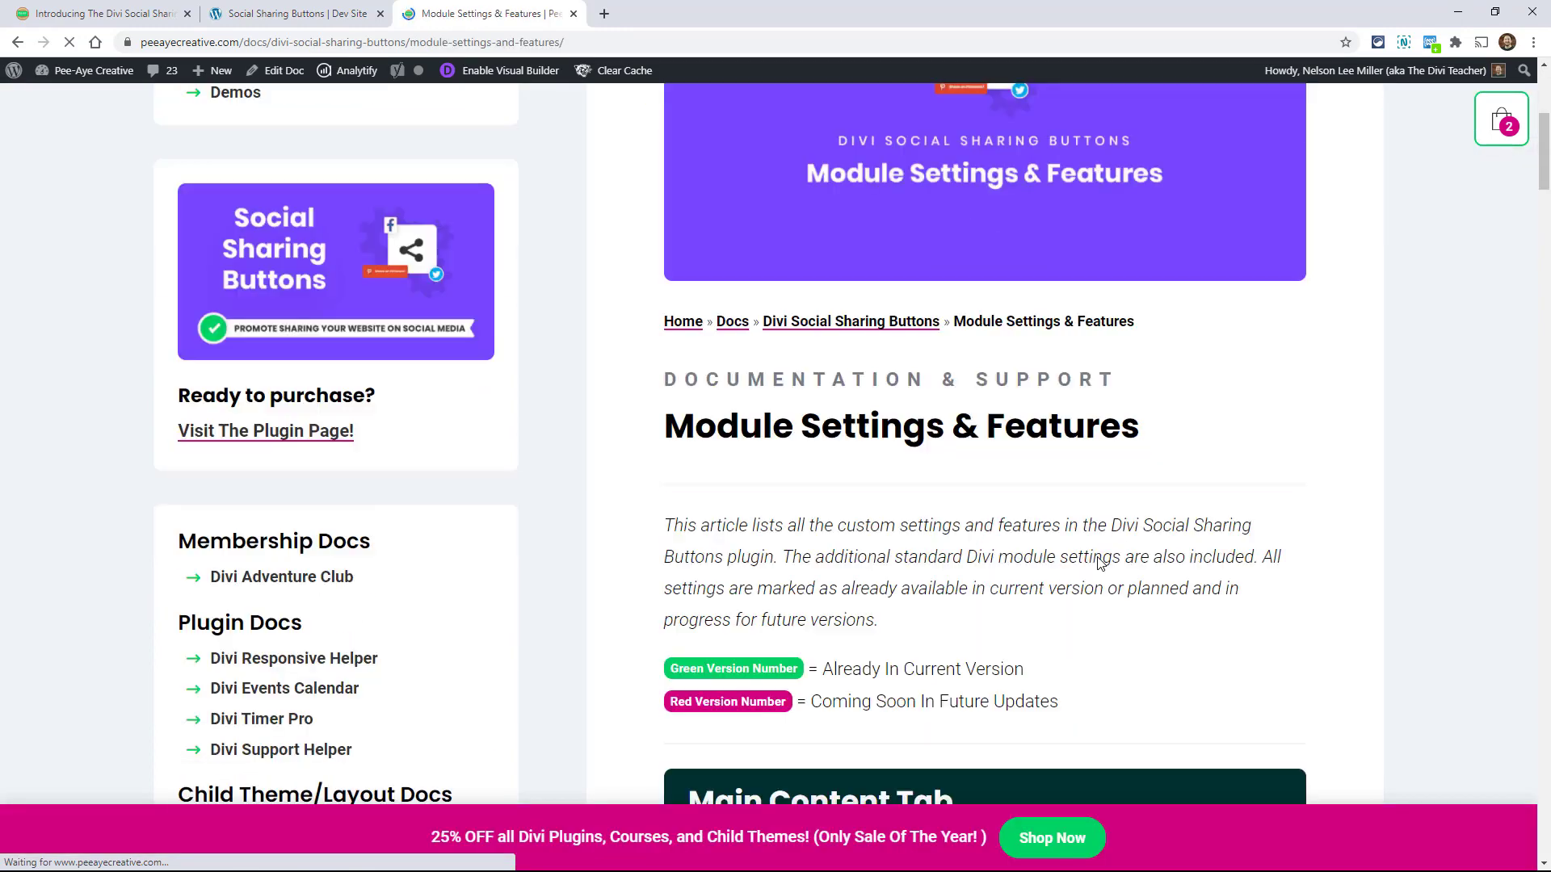
{"action": "scroll", "coordinate": [1051, 563], "scroll_direction": "down", "scroll_amount": 5}
{"action": "scroll", "coordinate": [1046, 561], "scroll_direction": "down", "scroll_amount": 4}
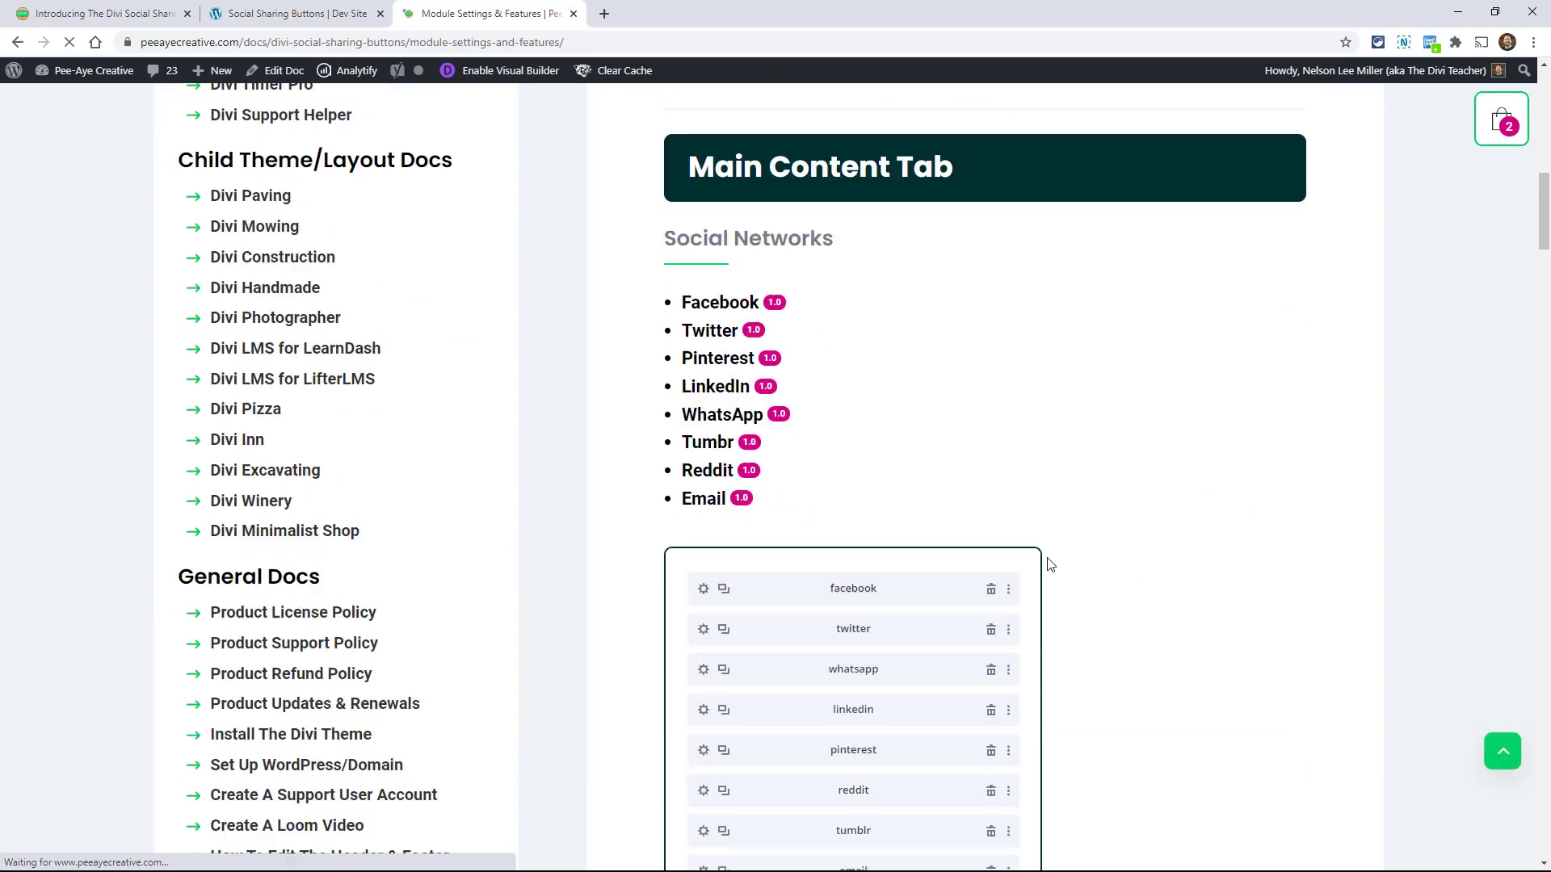
{"action": "scroll", "coordinate": [1122, 432], "scroll_direction": "down", "scroll_amount": 6}
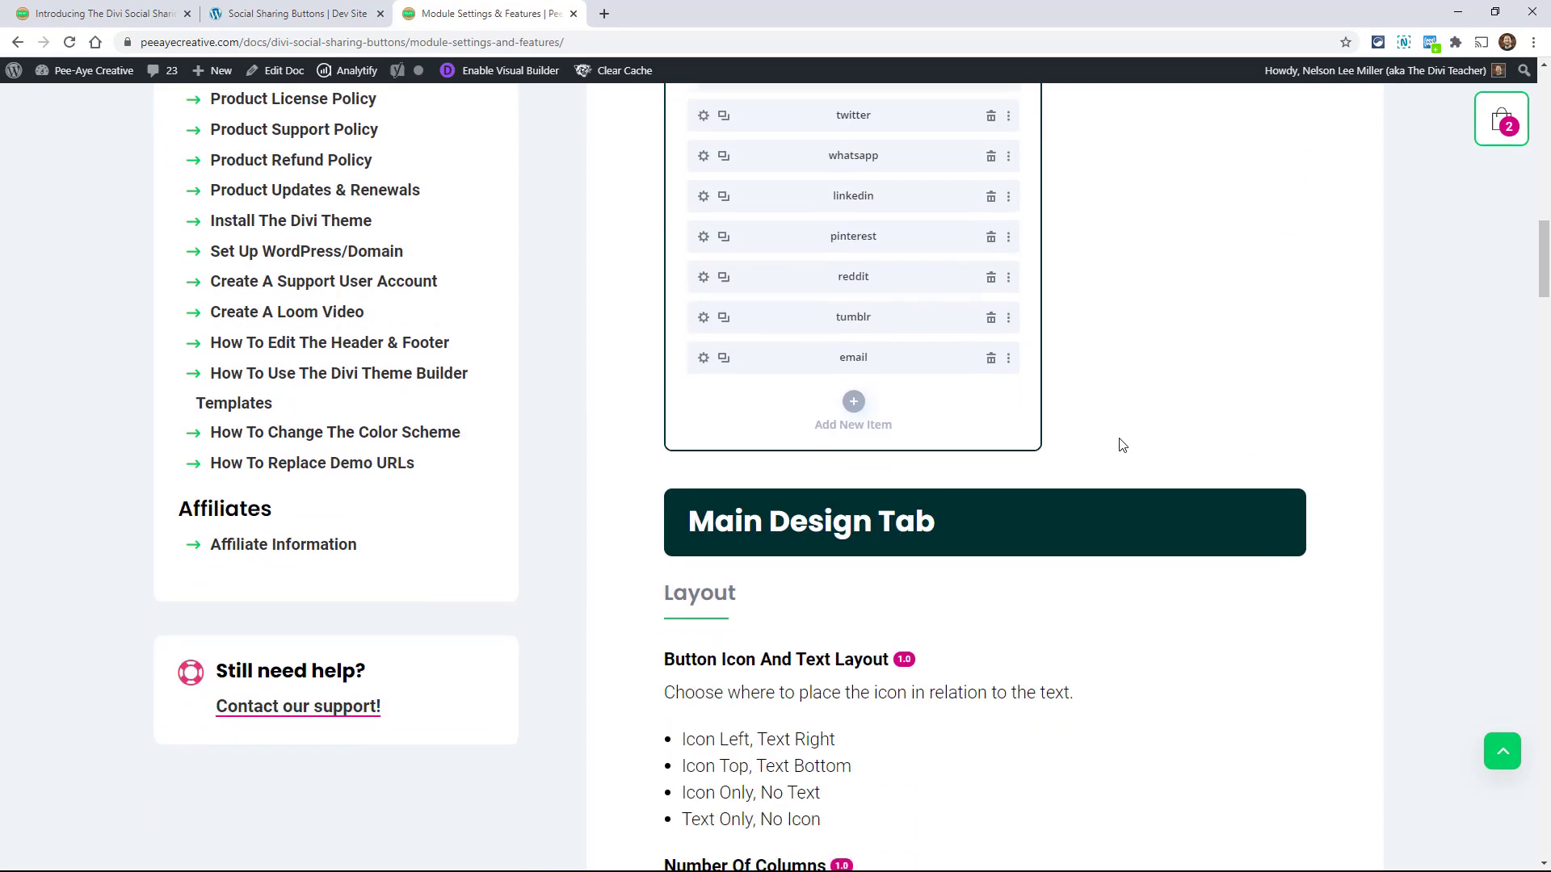
{"action": "scroll", "coordinate": [769, 401], "scroll_direction": "down", "scroll_amount": 3}
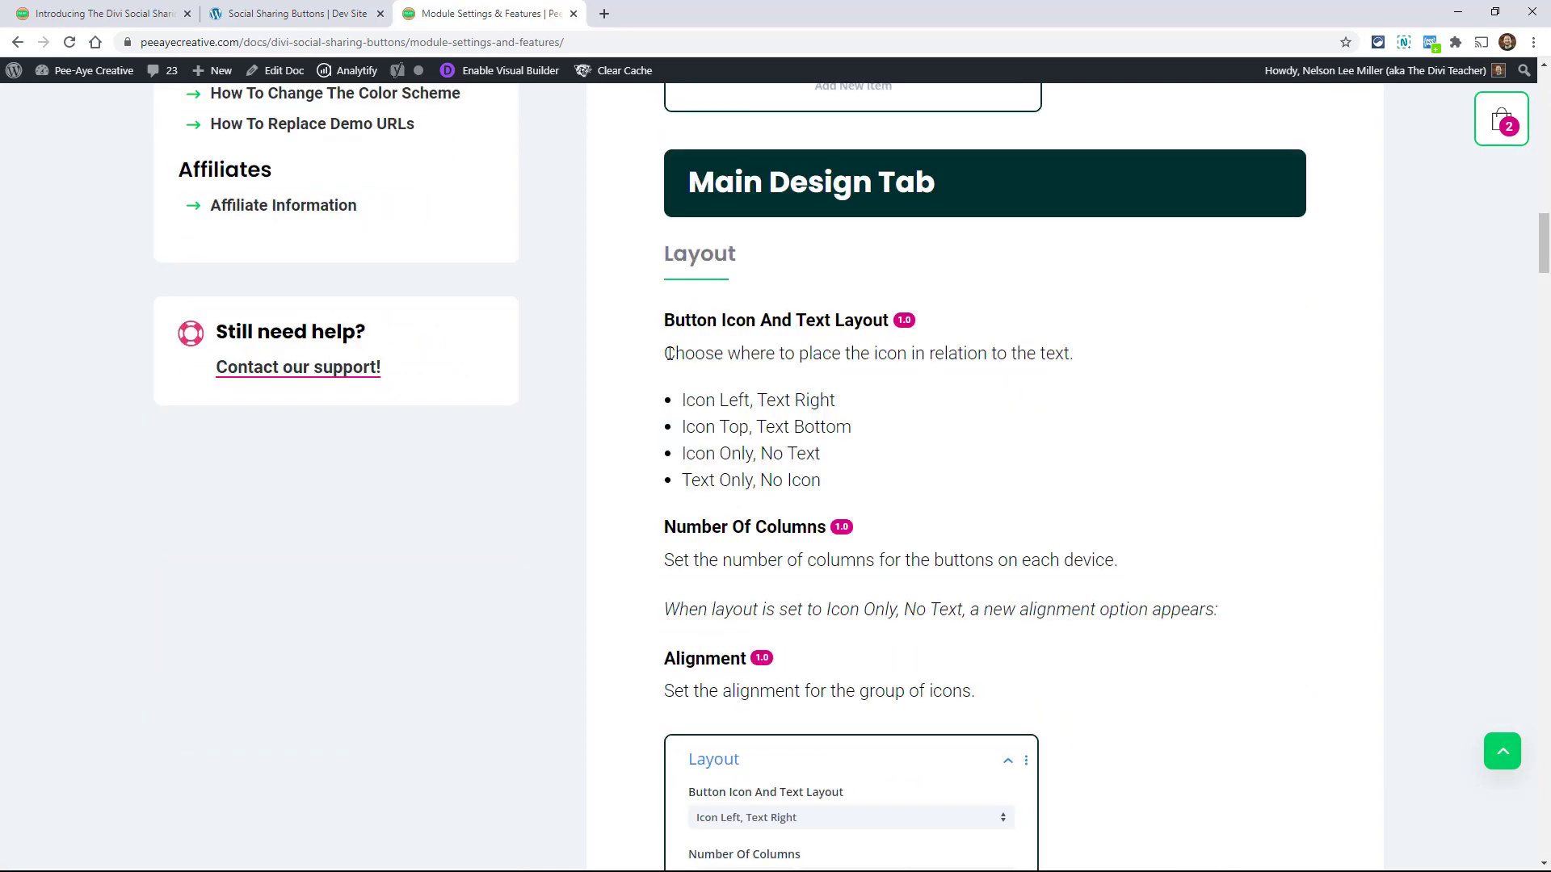
{"action": "left_click_drag", "start_coordinate": [669, 353], "coordinate": [1079, 362]}
{"action": "left_click", "coordinate": [942, 343]}
{"action": "scroll", "coordinate": [938, 386], "scroll_direction": "down", "scroll_amount": 13}
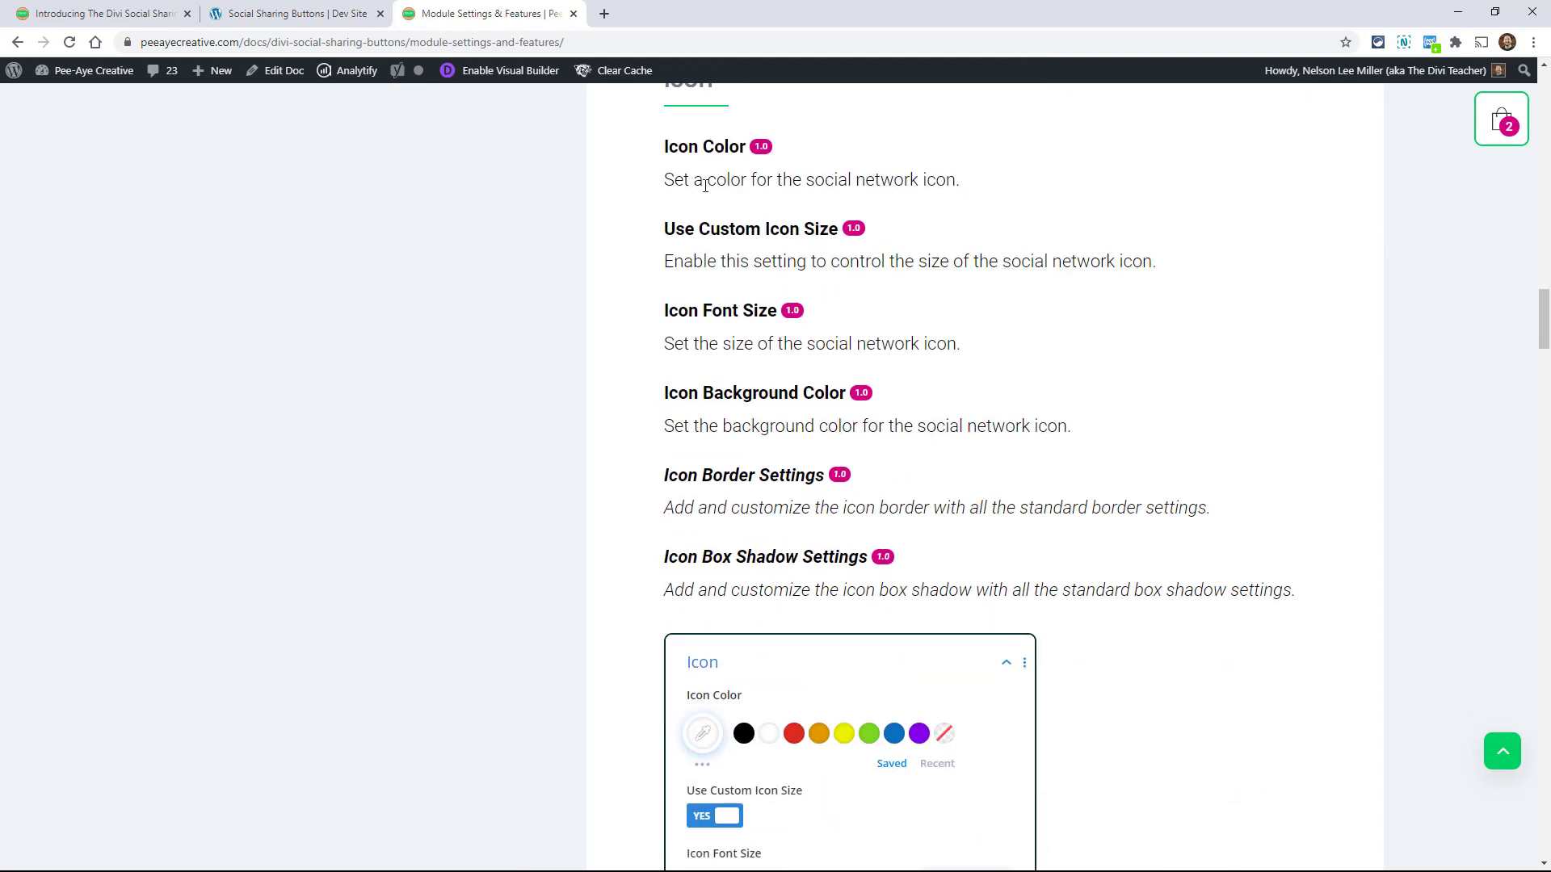
{"action": "scroll", "coordinate": [704, 185], "scroll_direction": "down", "scroll_amount": 14}
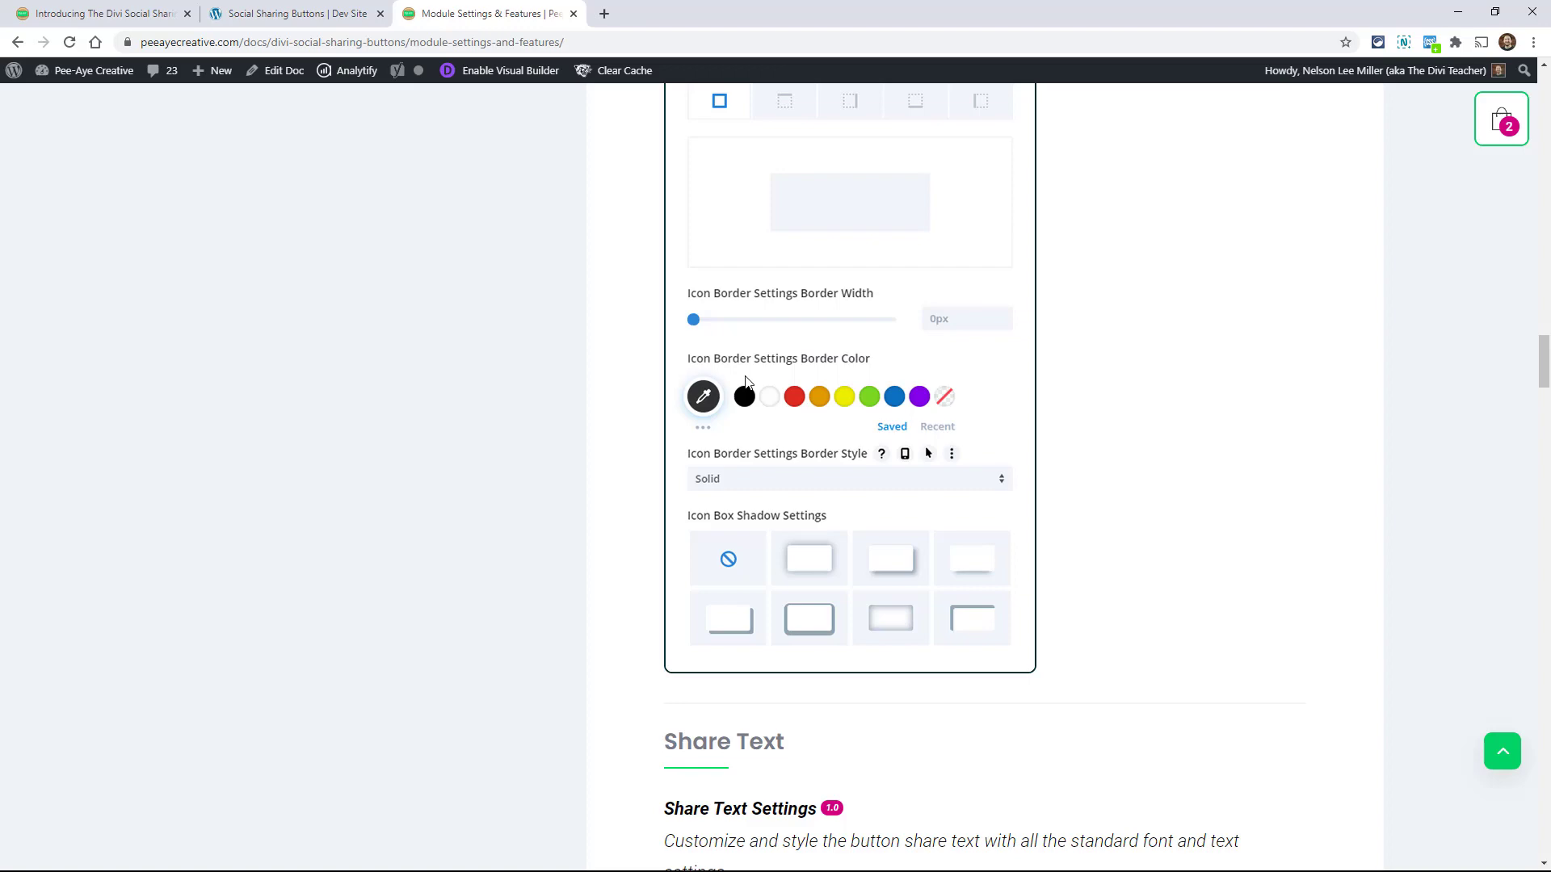
{"action": "scroll", "coordinate": [746, 382], "scroll_direction": "down", "scroll_amount": 6}
Reload the Module Settings & Features page, then go to the Frequently Asked Questions page.
{"action": "key", "text": "F5"}
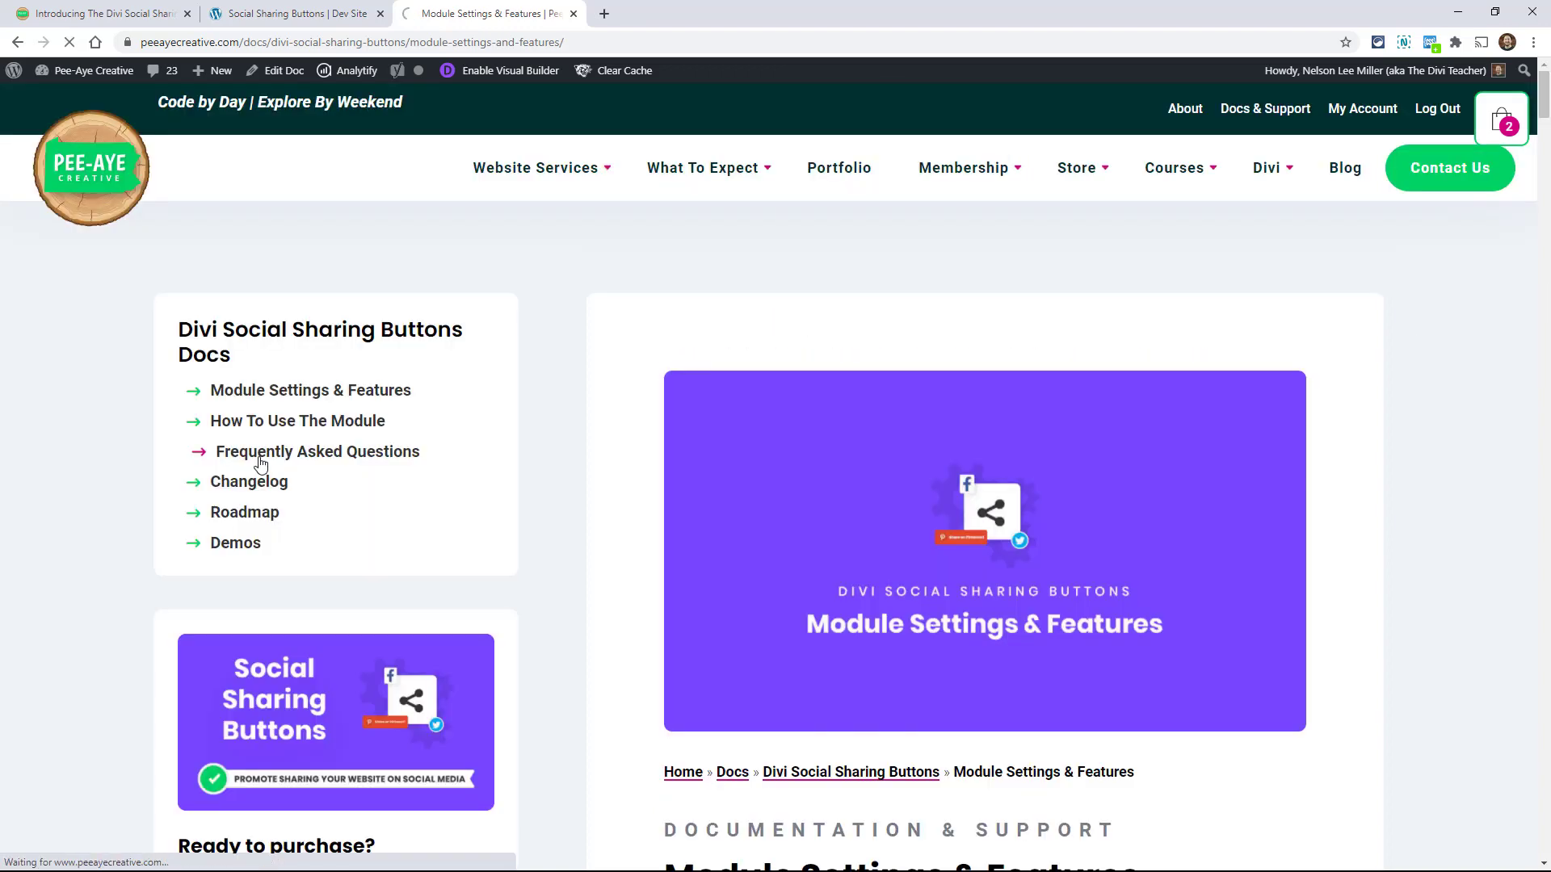
{"action": "left_click", "coordinate": [260, 453]}
{"action": "scroll", "coordinate": [664, 253], "scroll_direction": "down", "scroll_amount": 11}
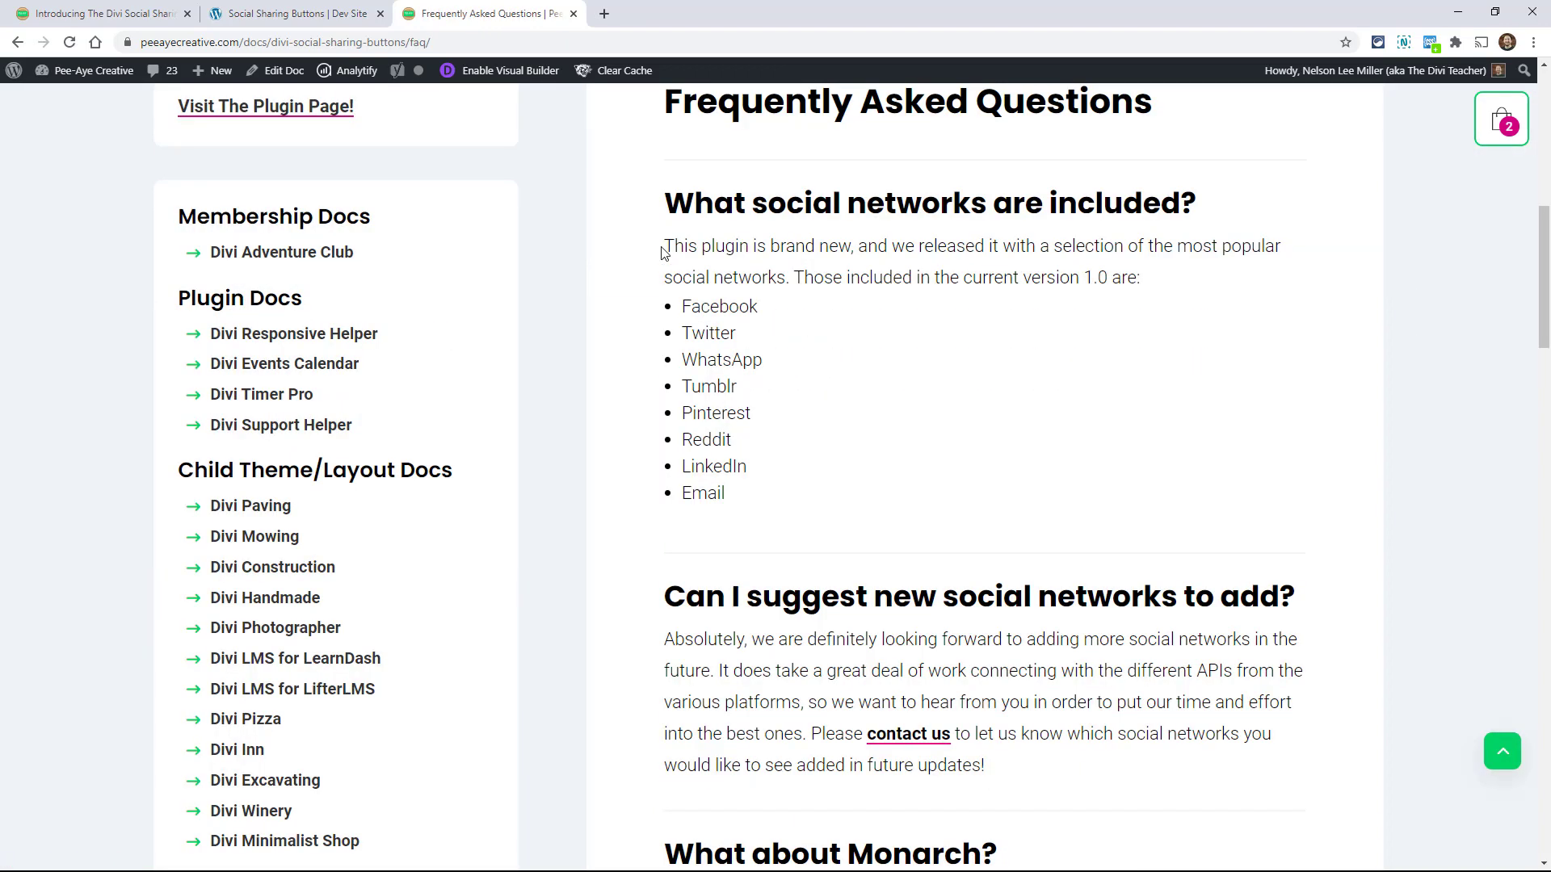
{"action": "scroll", "coordinate": [627, 350], "scroll_direction": "down", "scroll_amount": 2}
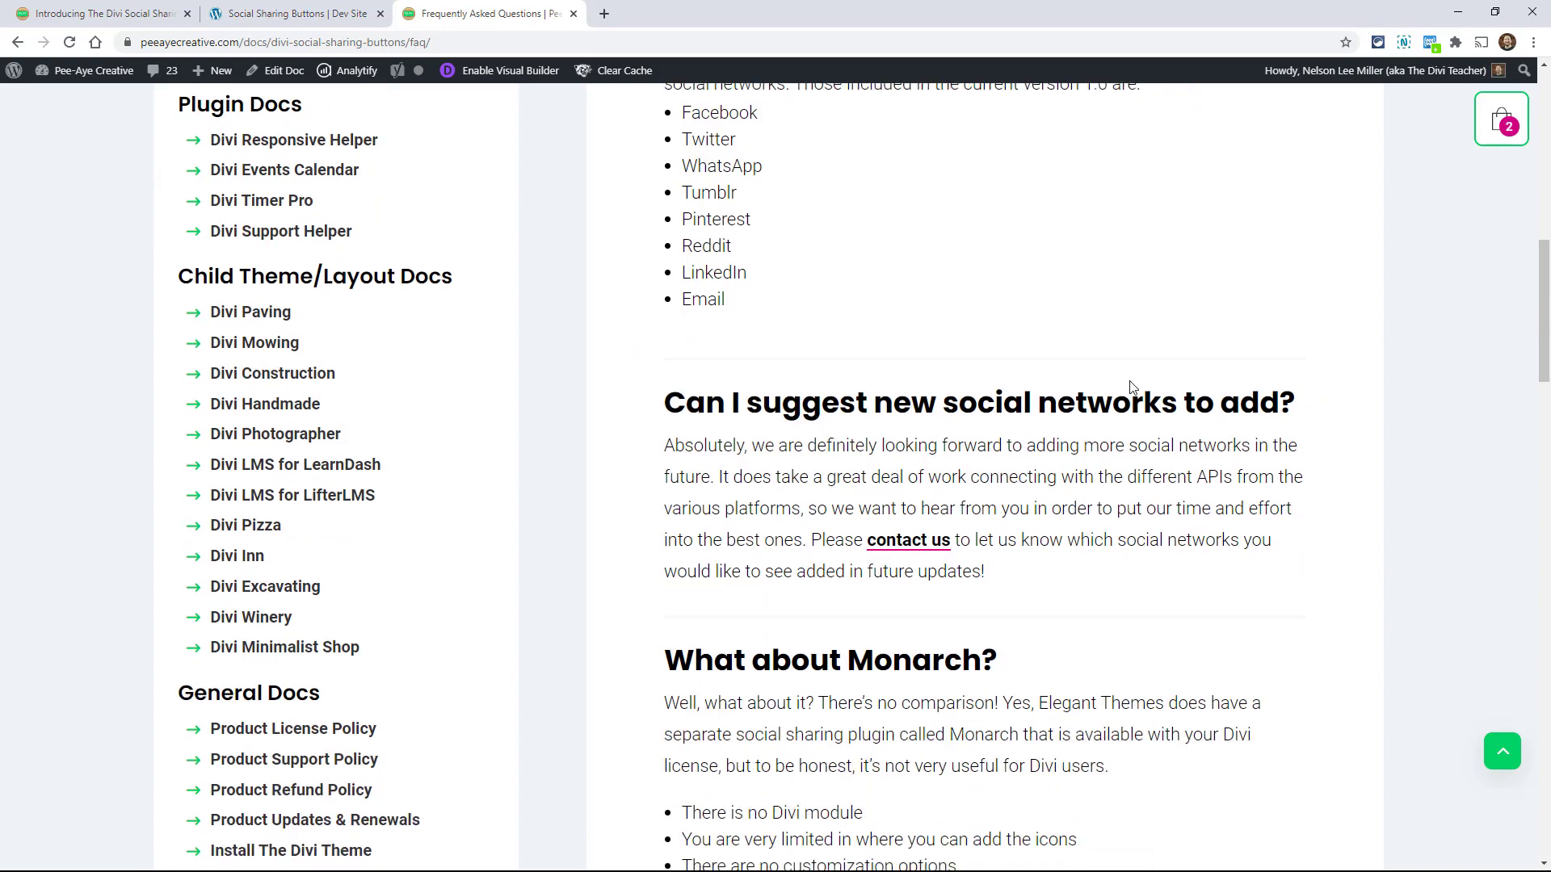
Browse the FAQ answers and return to the top of the page.
{"action": "scroll", "coordinate": [1077, 443], "scroll_direction": "up", "scroll_amount": 2}
{"action": "scroll", "coordinate": [1046, 471], "scroll_direction": "down", "scroll_amount": 4}
{"action": "scroll", "coordinate": [1047, 471], "scroll_direction": "down", "scroll_amount": 6}
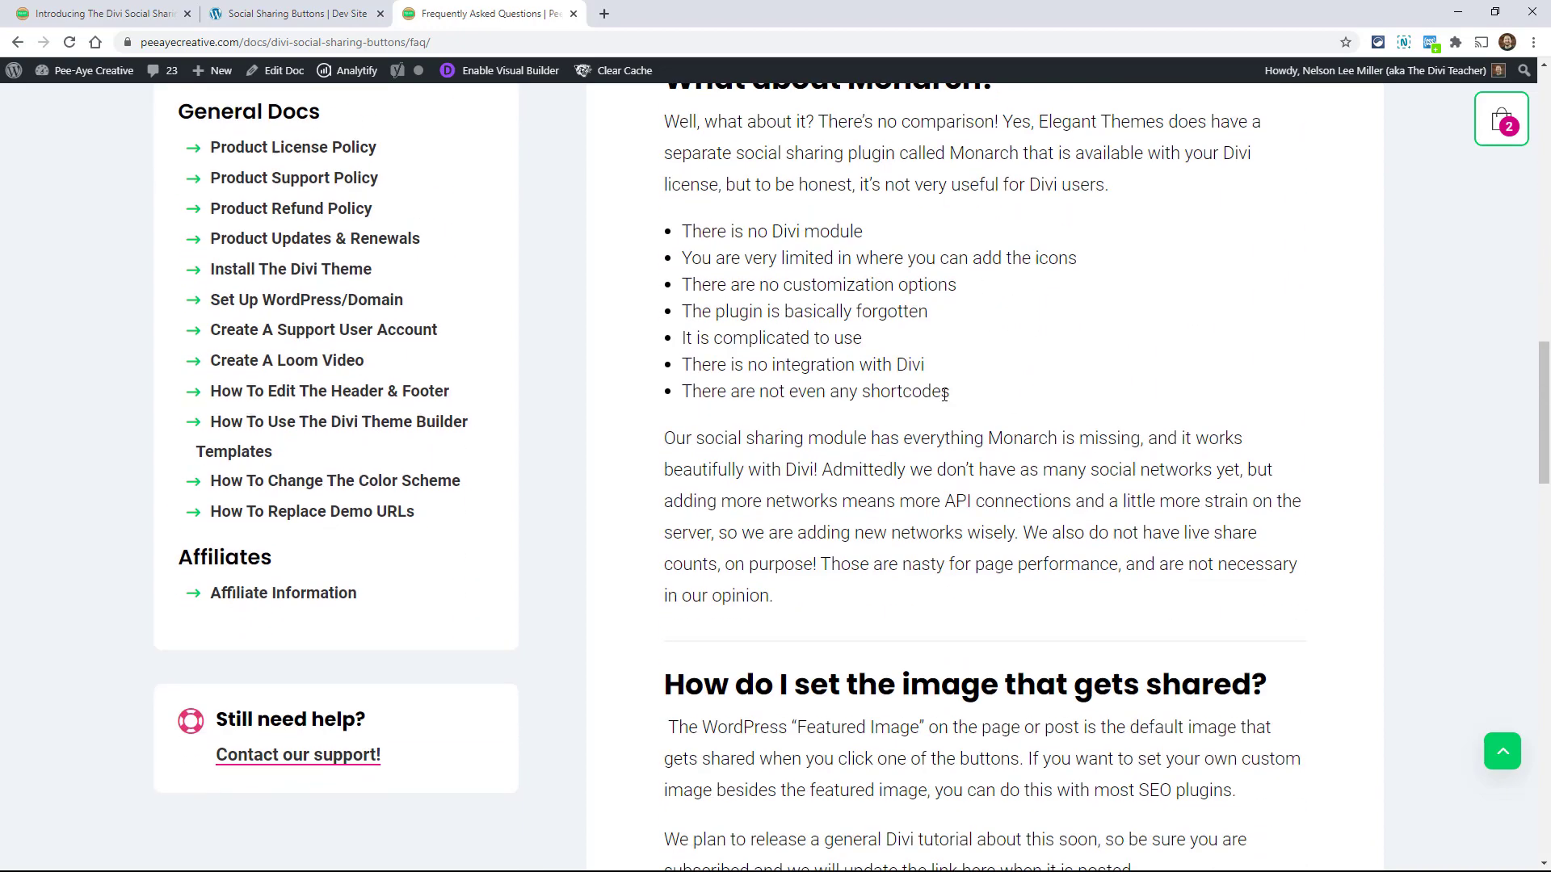
{"action": "scroll", "coordinate": [1025, 391], "scroll_direction": "up", "scroll_amount": 1}
{"action": "scroll", "coordinate": [1029, 406], "scroll_direction": "down", "scroll_amount": 2}
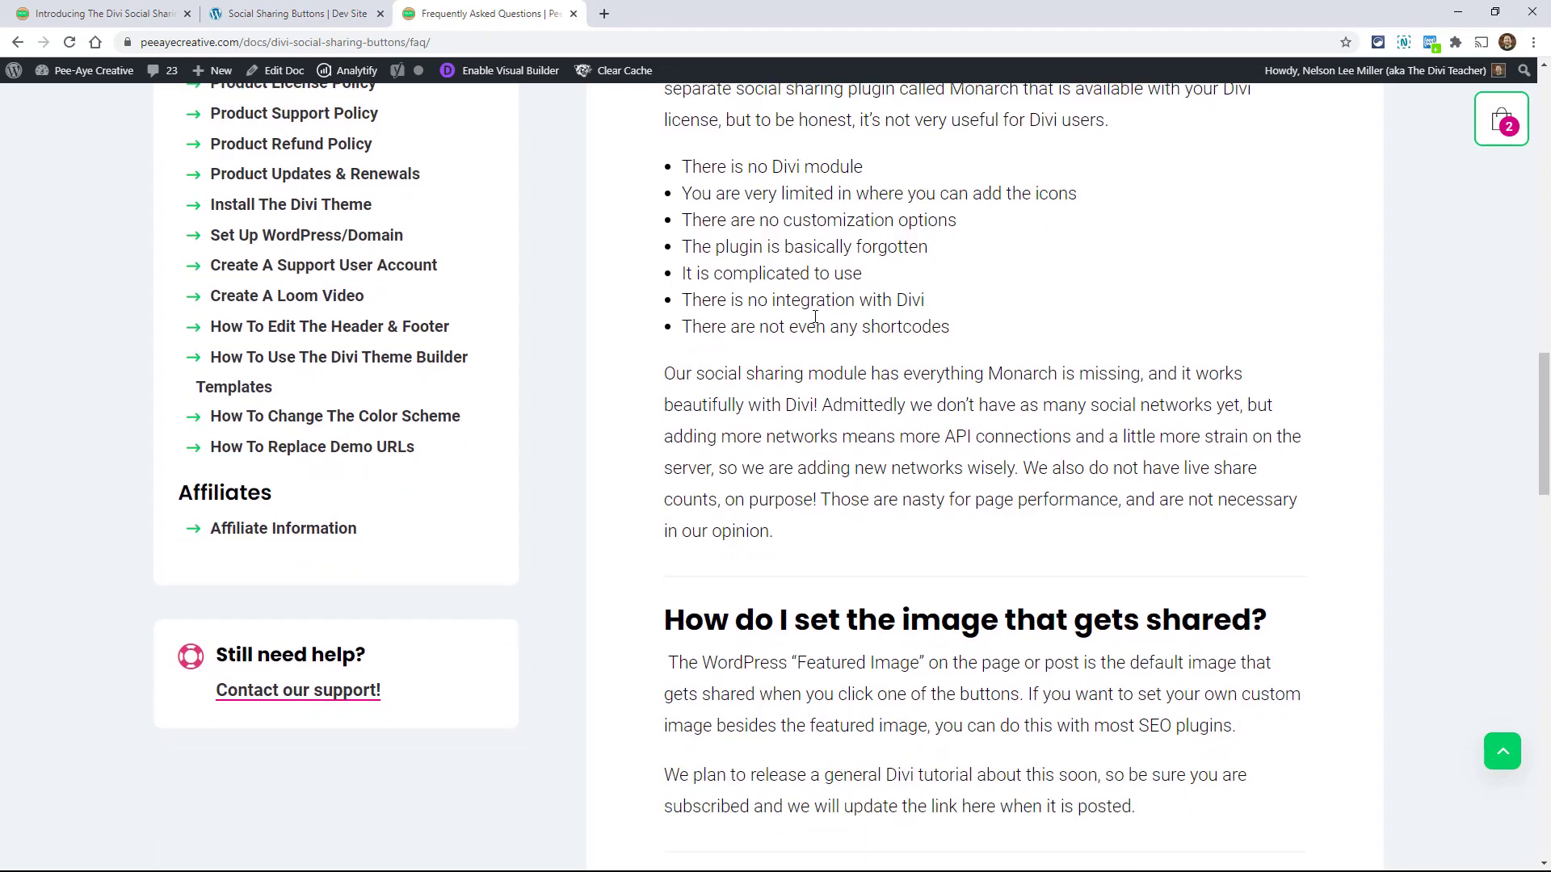
{"action": "scroll", "coordinate": [815, 317], "scroll_direction": "down", "scroll_amount": 2}
{"action": "scroll", "coordinate": [953, 445], "scroll_direction": "up", "scroll_amount": 16}
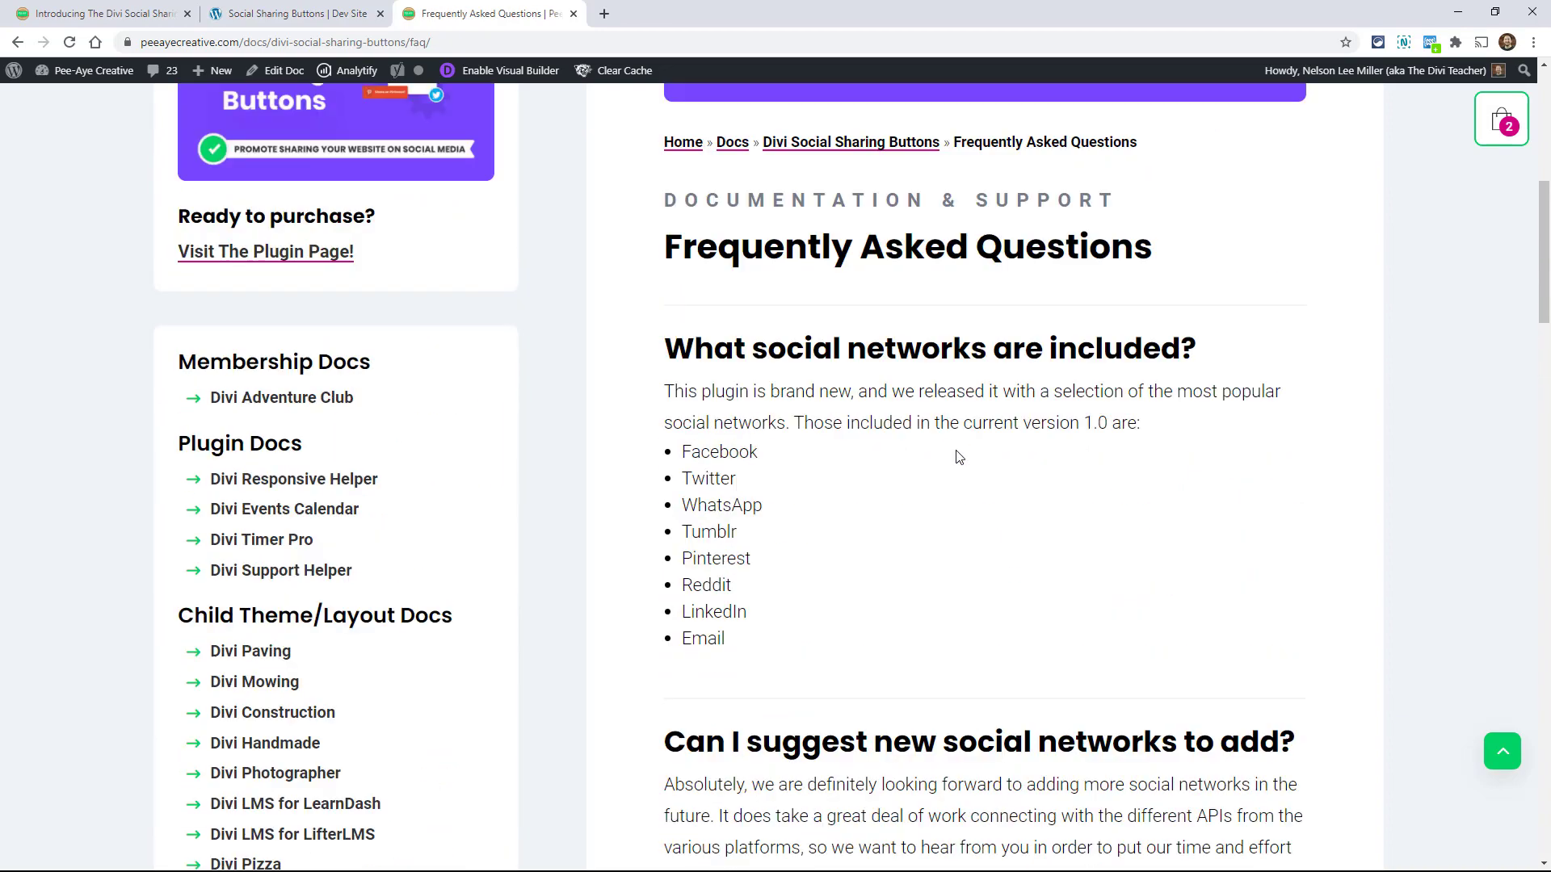
{"action": "scroll", "coordinate": [958, 457], "scroll_direction": "up", "scroll_amount": 8}
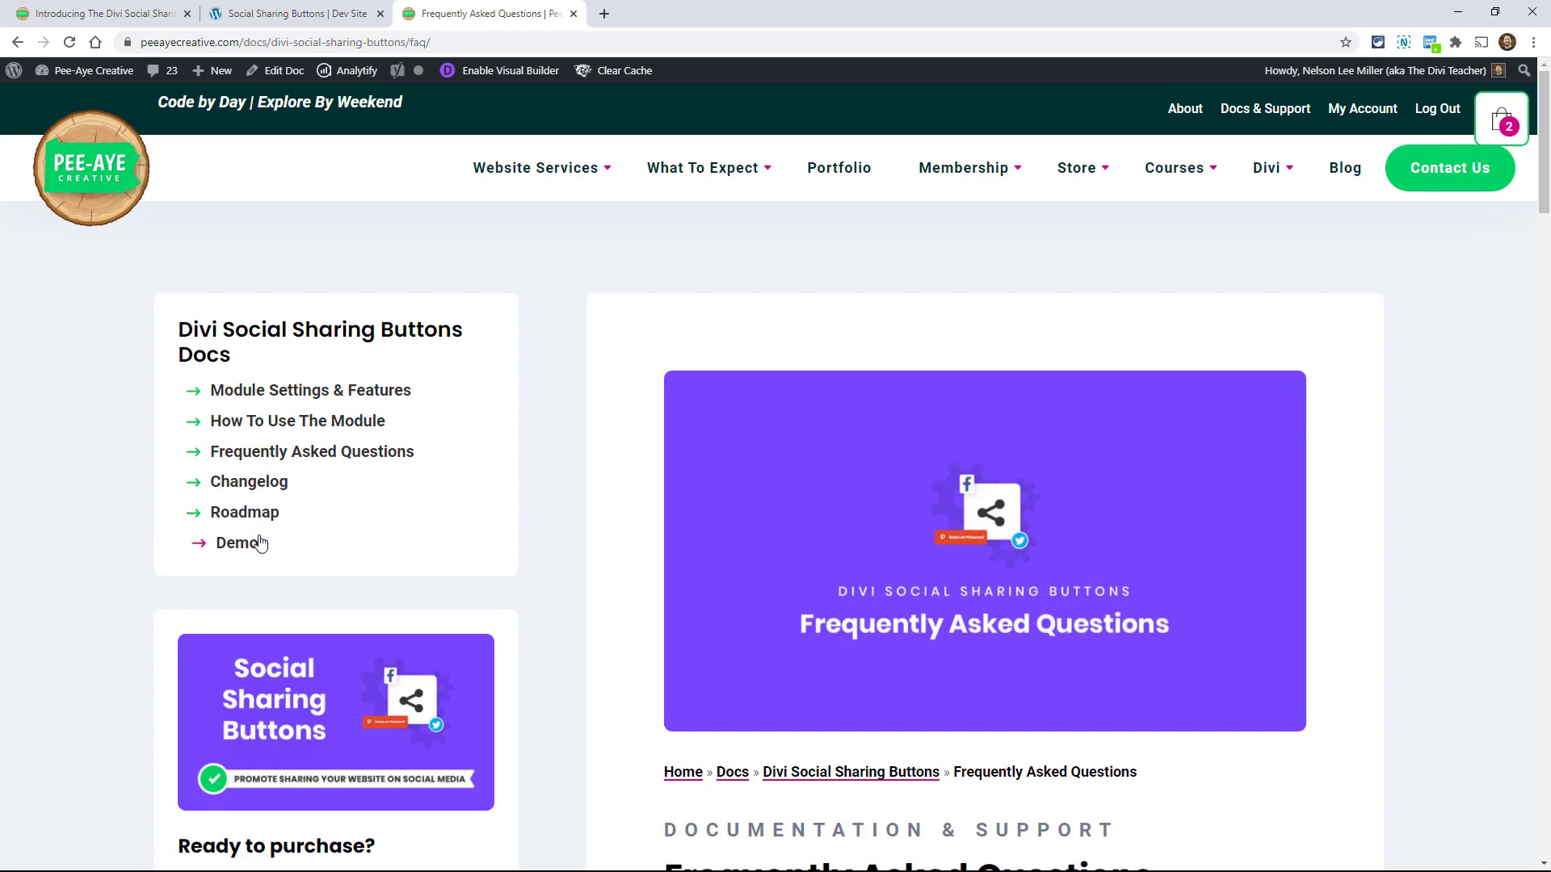
Return to the introduction blog post tab (Ctrl+1) and view its Demos section of default button layouts.
{"action": "mouse_move", "coordinate": [704, 543]}
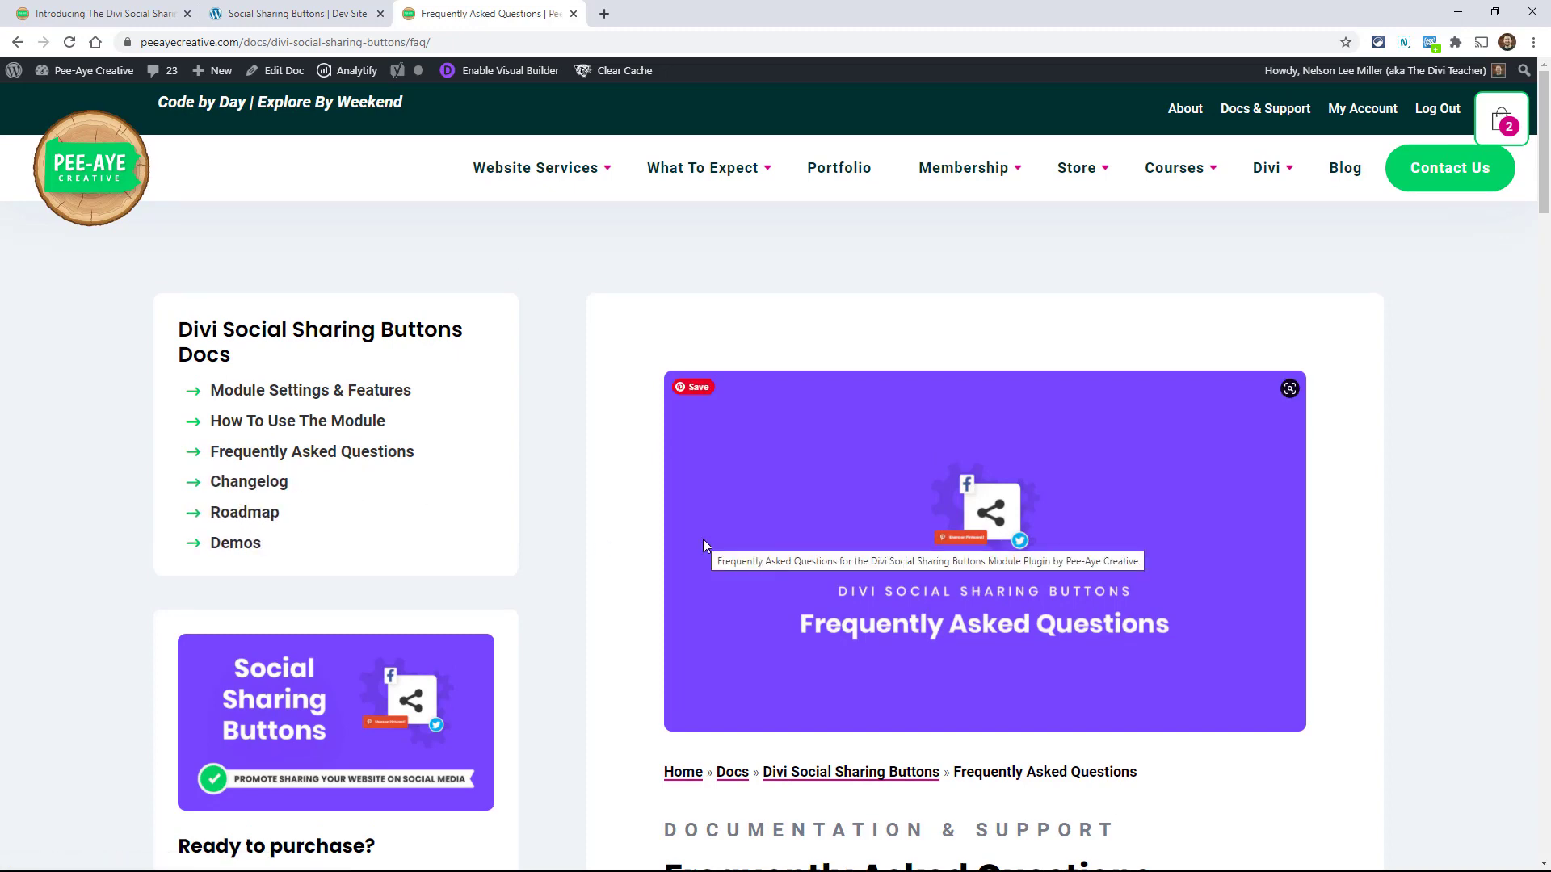
{"action": "key", "text": "ctrl+1"}
{"action": "scroll", "coordinate": [802, 580], "scroll_direction": "down", "scroll_amount": 5}
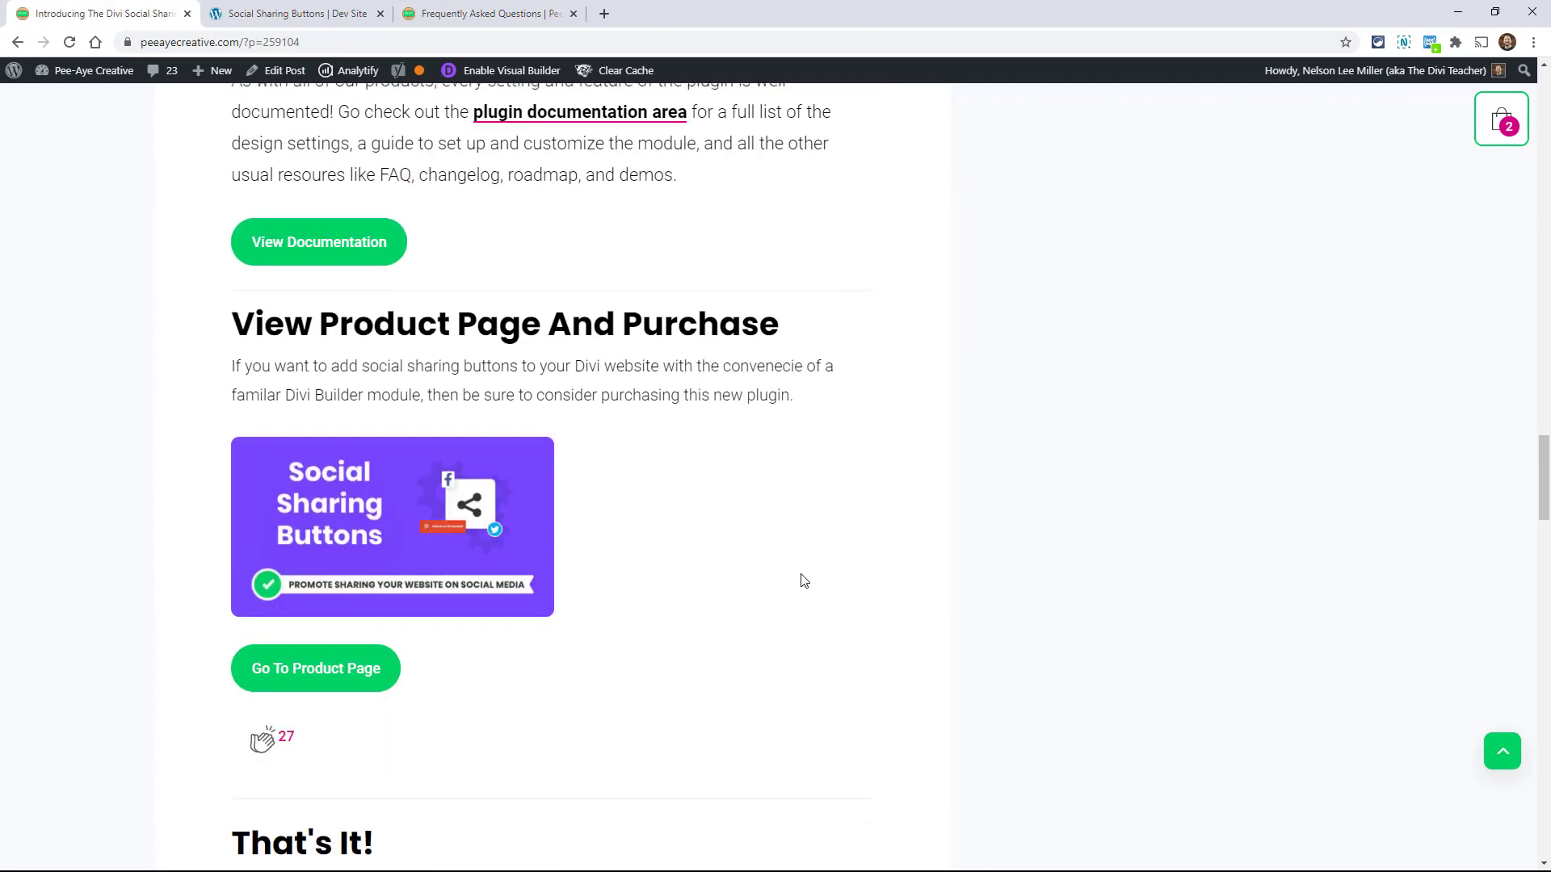
{"action": "scroll", "coordinate": [804, 581], "scroll_direction": "down", "scroll_amount": 1}
{"action": "mouse_move", "coordinate": [545, 438]}
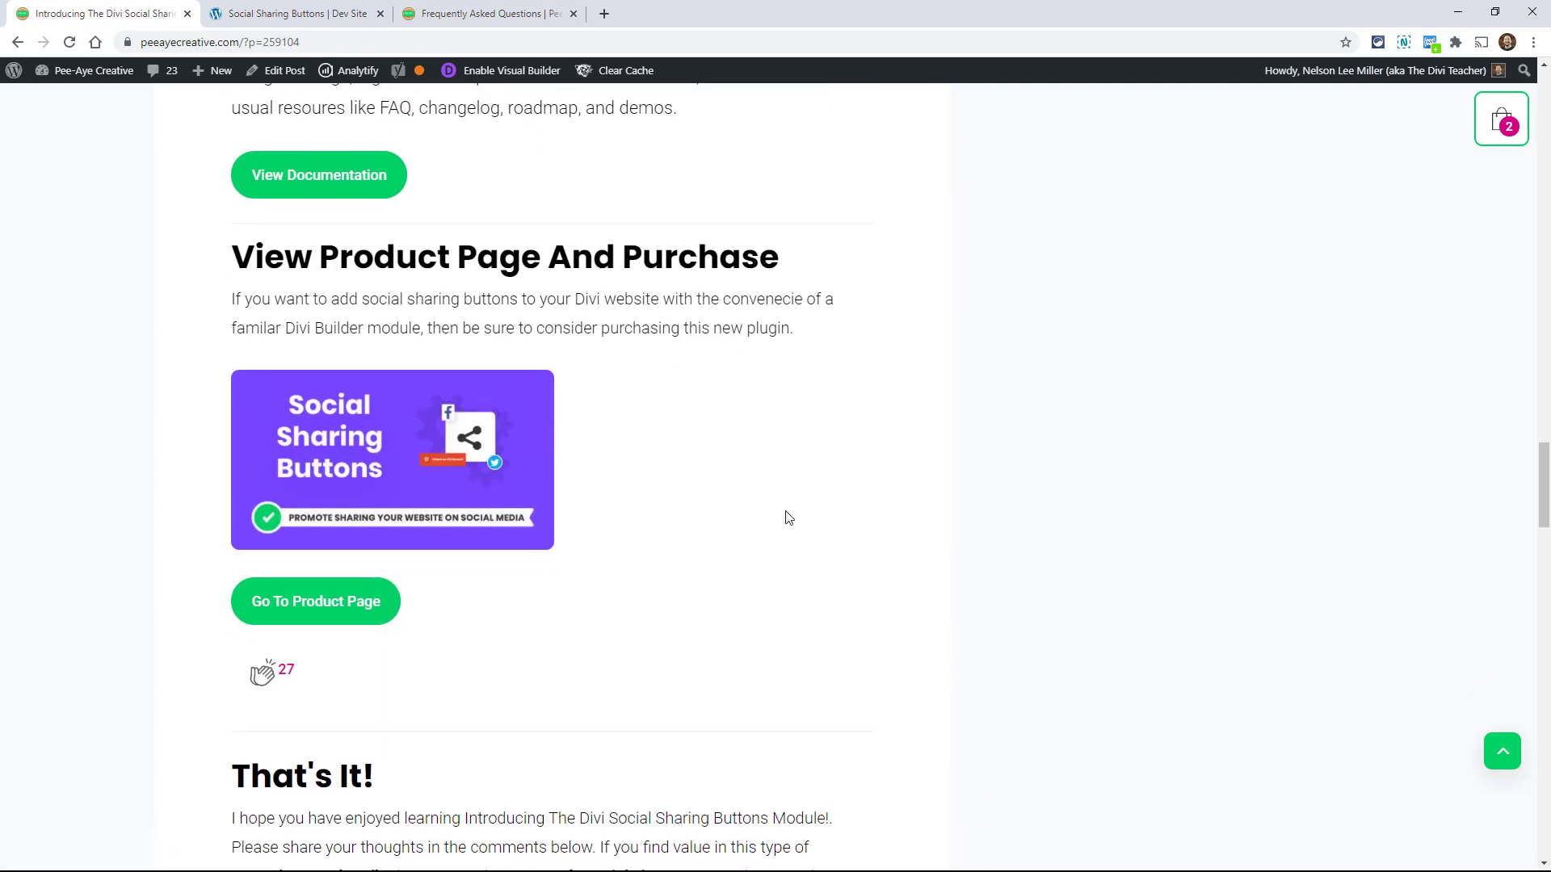
{"action": "scroll", "coordinate": [789, 517], "scroll_direction": "up", "scroll_amount": 10}
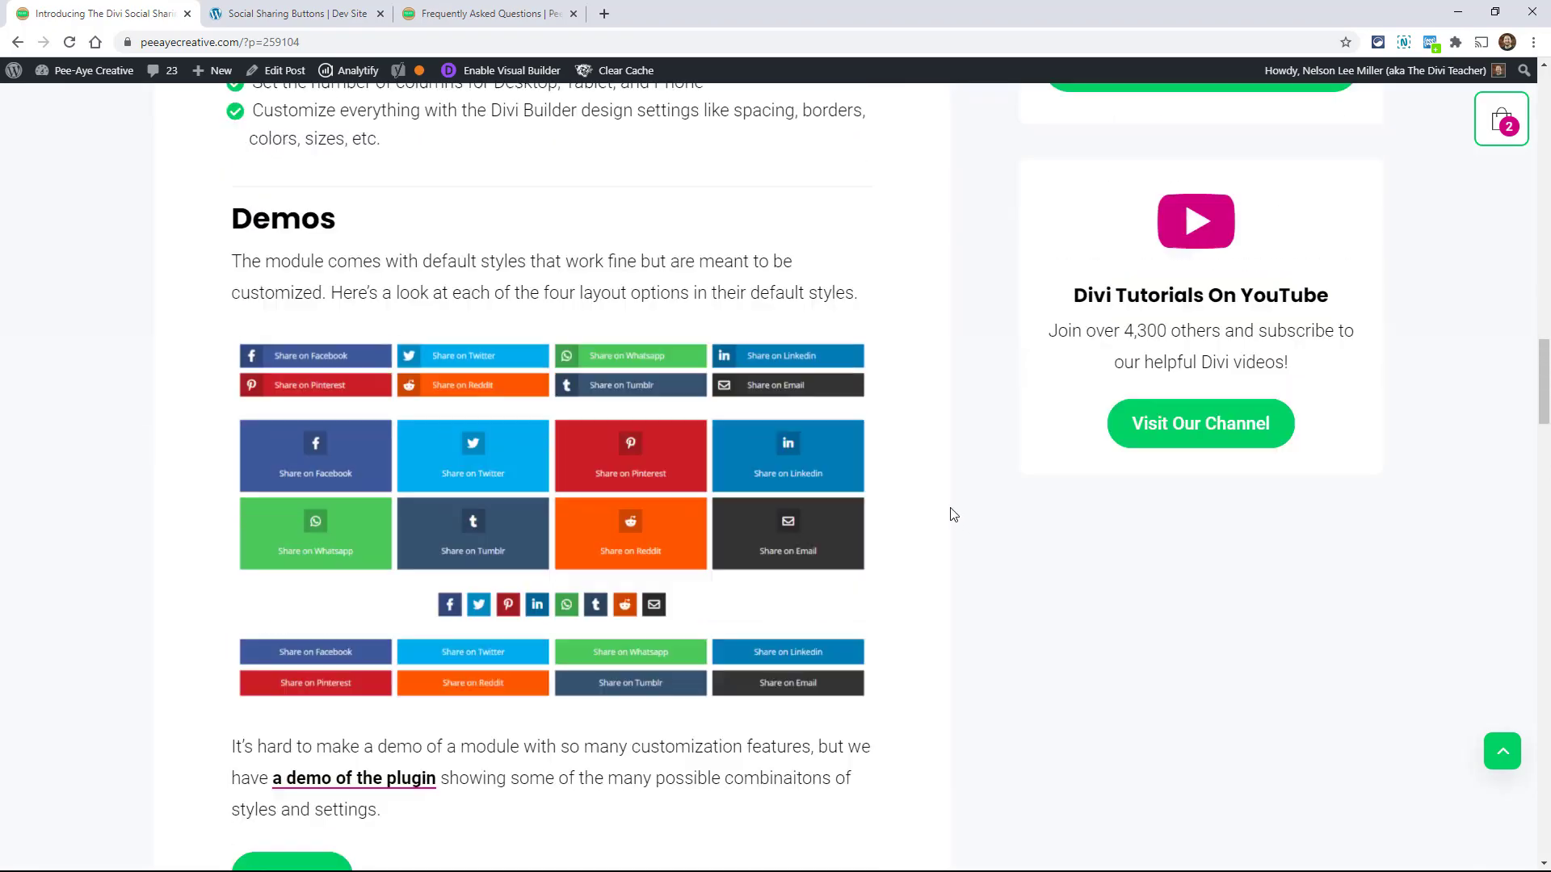